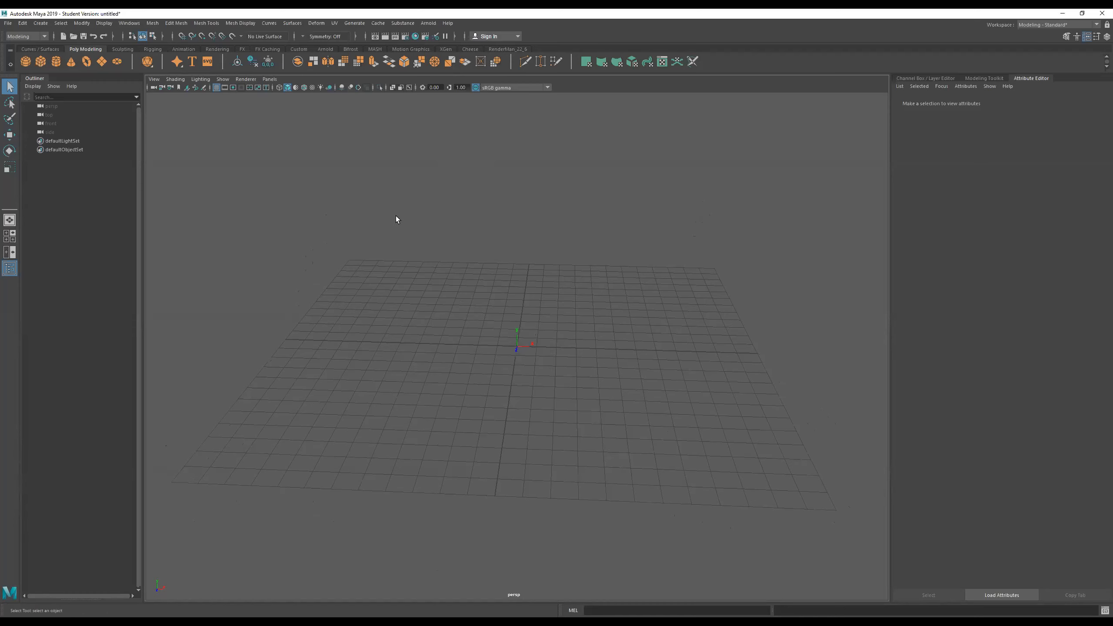
{"action": "key", "text": "space"}
{"action": "left_click", "coordinate": [322, 184]}
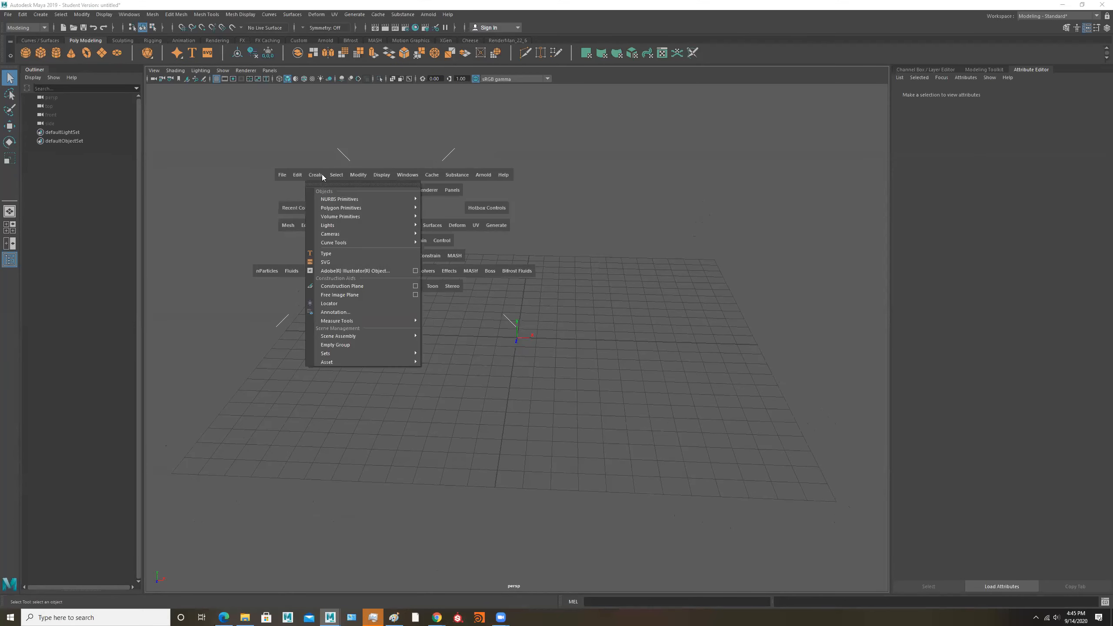
{"action": "mouse_move", "coordinate": [345, 209]}
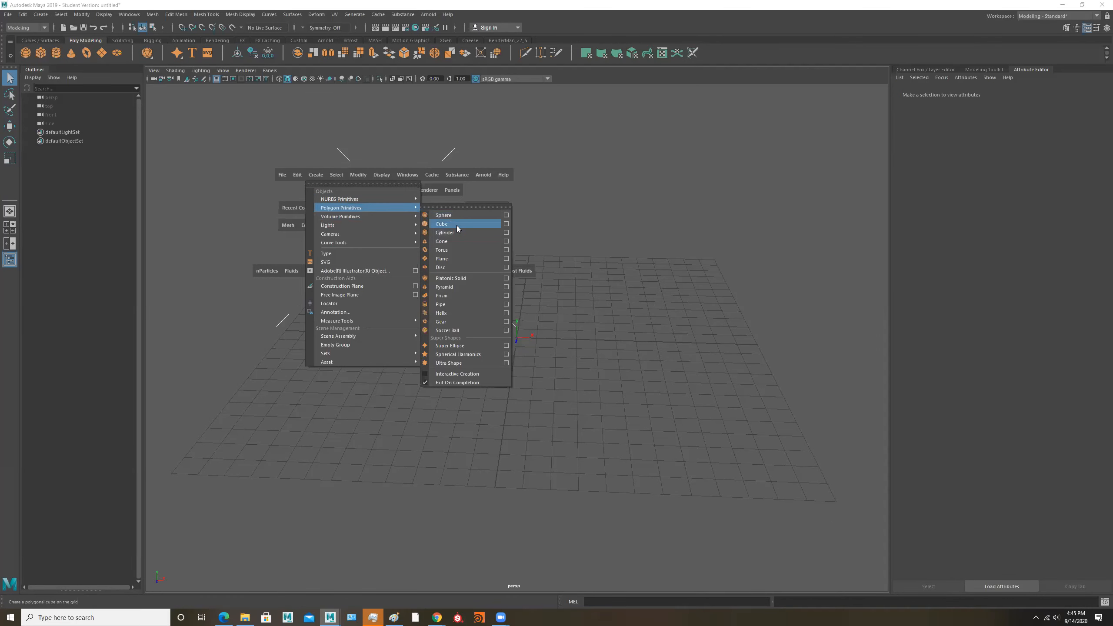
{"action": "left_click", "coordinate": [429, 129]}
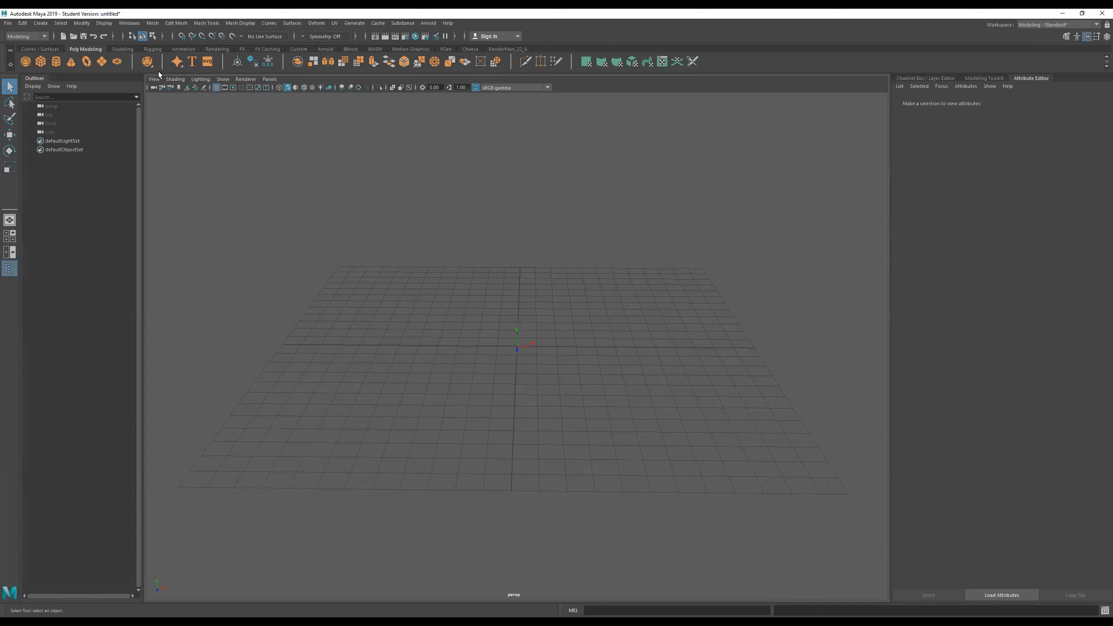
Detach the Polygon Primitives list as a floating window over the viewport.
{"action": "left_click", "coordinate": [41, 24]}
{"action": "mouse_move", "coordinate": [73, 58]}
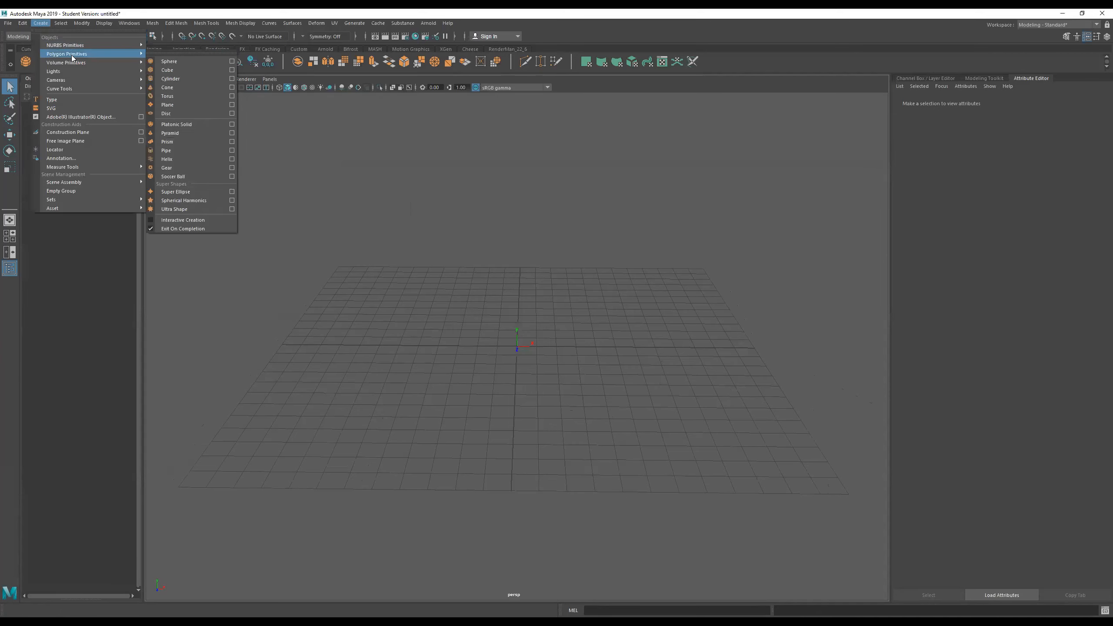
{"action": "left_click", "coordinate": [170, 50]}
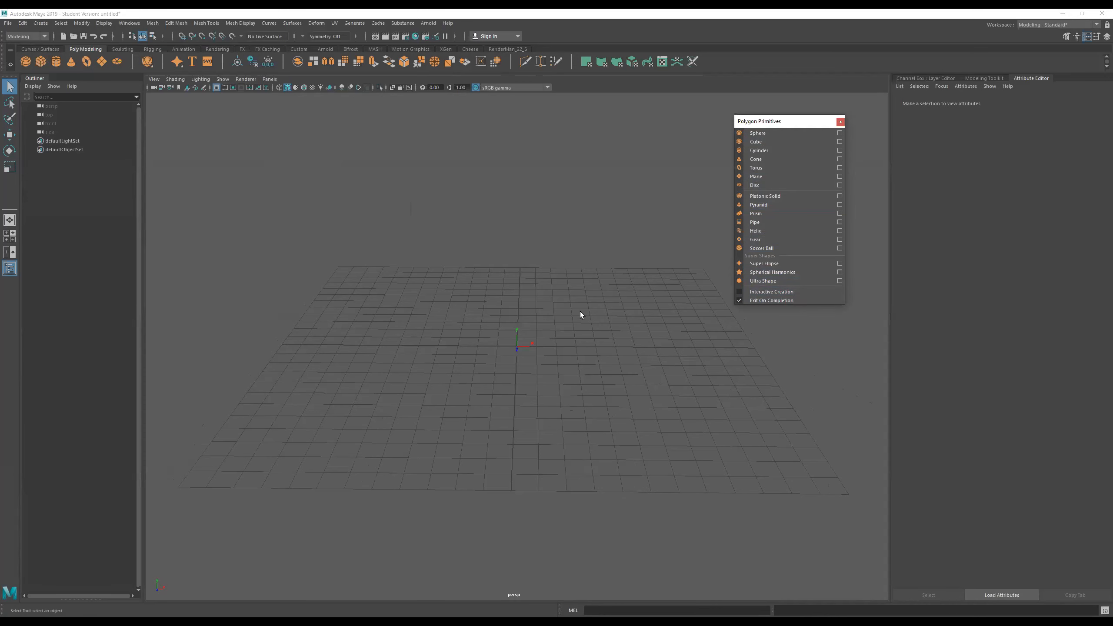
Turn on Interactive Creation and draw a tall, thin polygon cube on the grid, centred at about X -5.9, Z 3.2.
{"action": "left_click_drag", "start_coordinate": [580, 312], "coordinate": [589, 327], "text": "alt"}
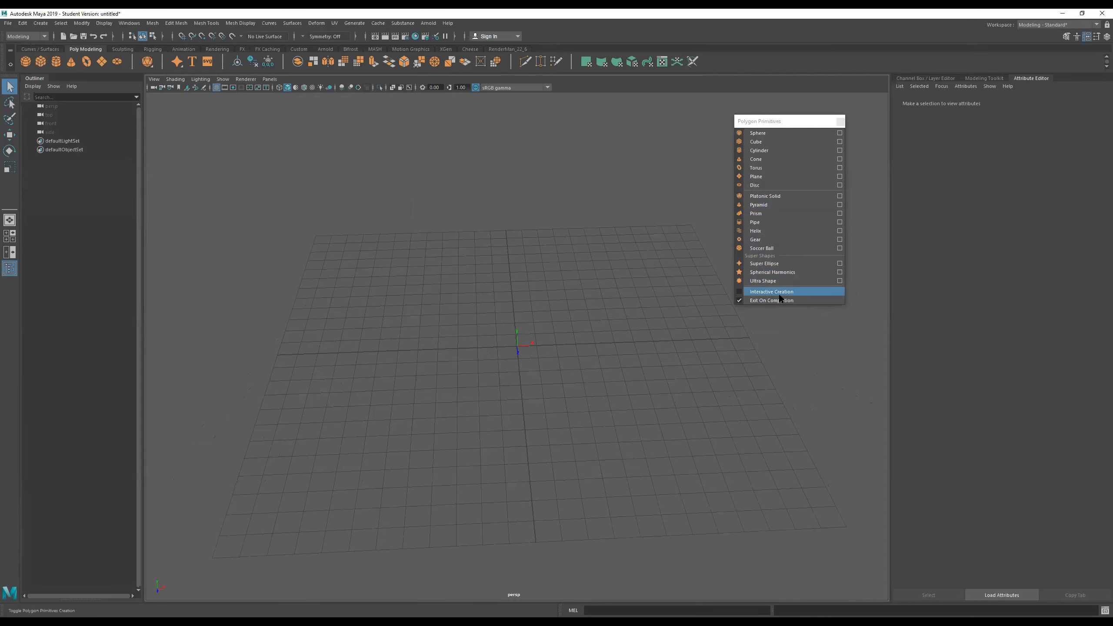
{"action": "left_click", "coordinate": [779, 293]}
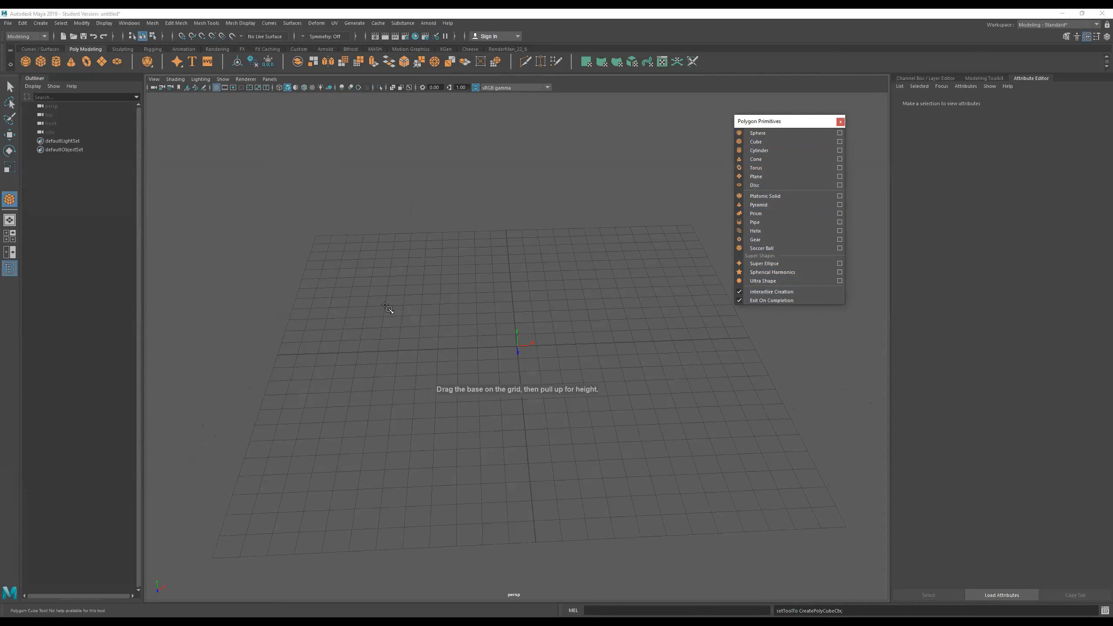
{"action": "left_click_drag", "start_coordinate": [385, 306], "coordinate": [414, 514]}
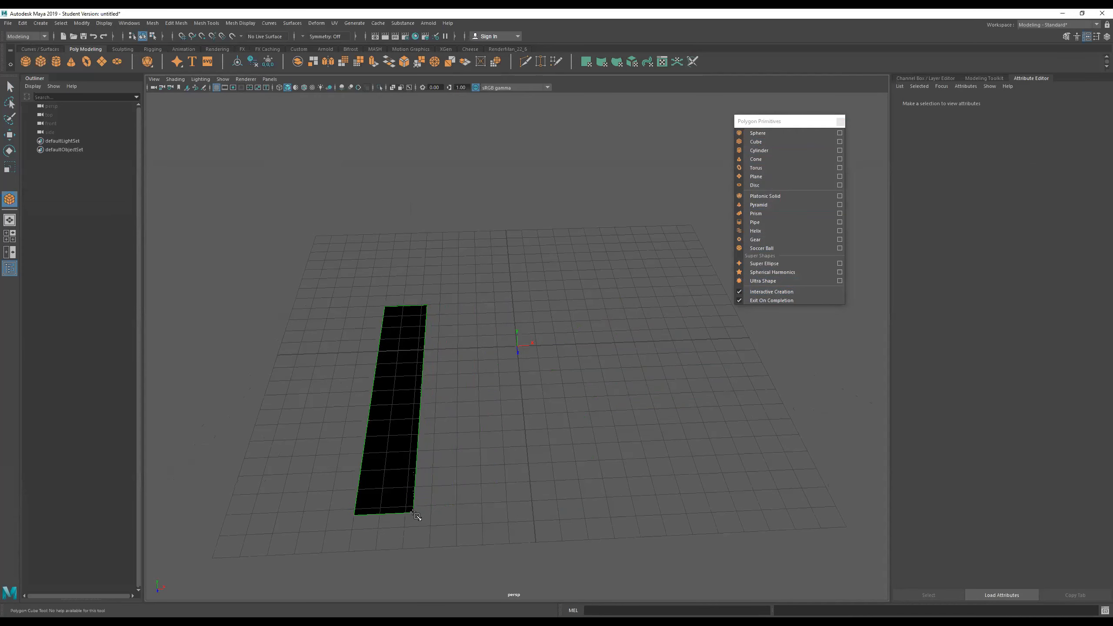
{"action": "left_click_drag", "start_coordinate": [401, 432], "coordinate": [320, 232]}
{"action": "left_click_drag", "start_coordinate": [424, 345], "coordinate": [481, 314], "text": "alt"}
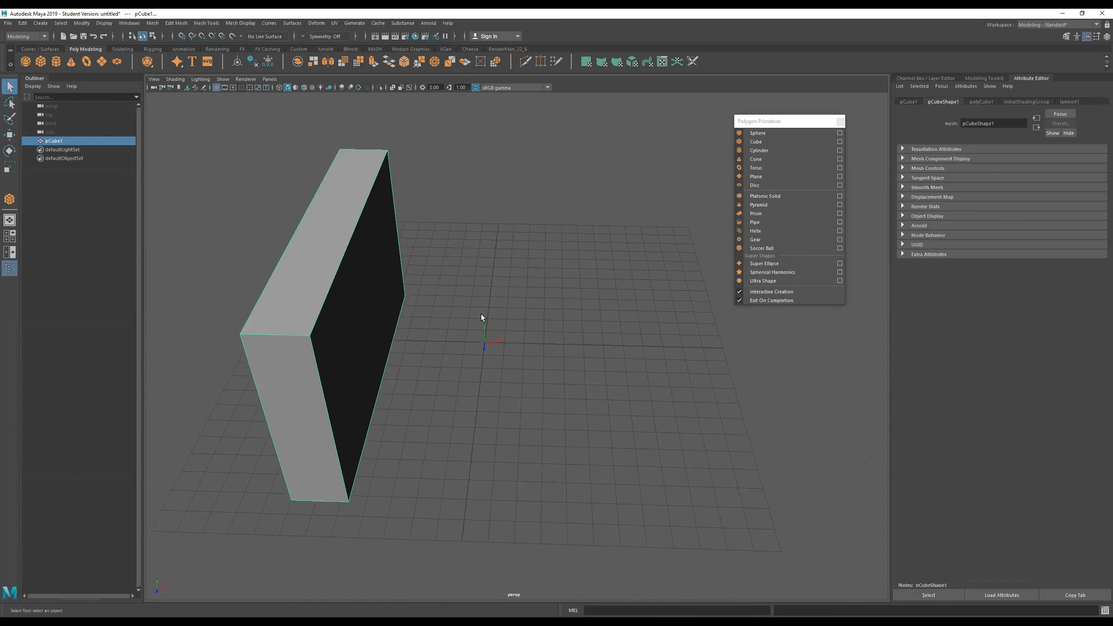
Turn off Interactive Creation and create a default polygon cube at the origin.
{"action": "left_click", "coordinate": [740, 293]}
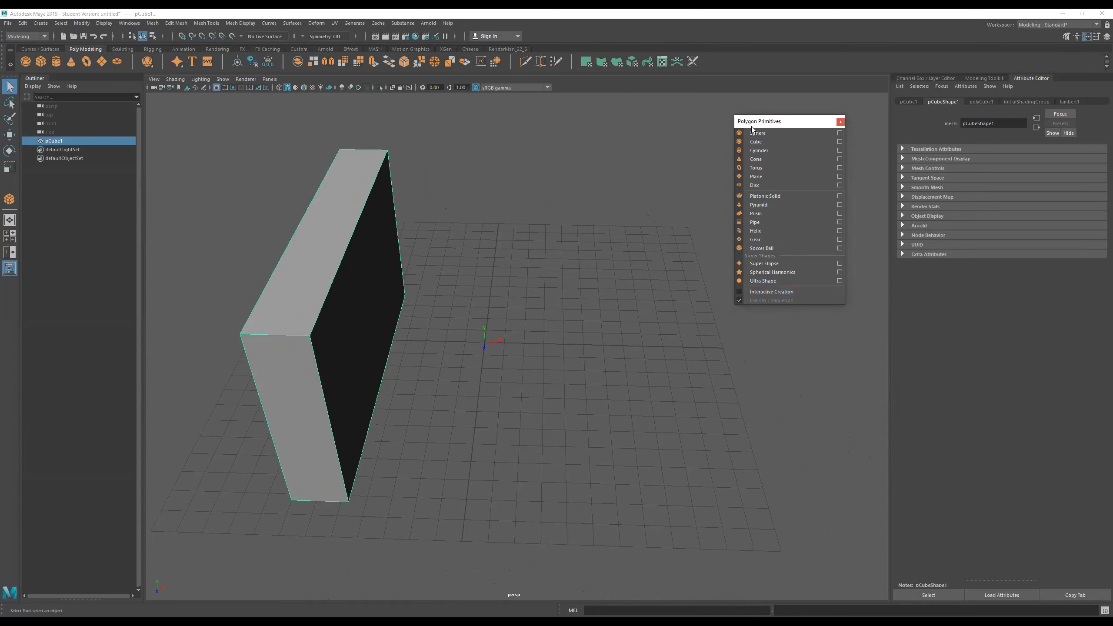
{"action": "left_click", "coordinate": [757, 142]}
{"action": "left_click_drag", "start_coordinate": [559, 370], "coordinate": [542, 332], "text": "alt"}
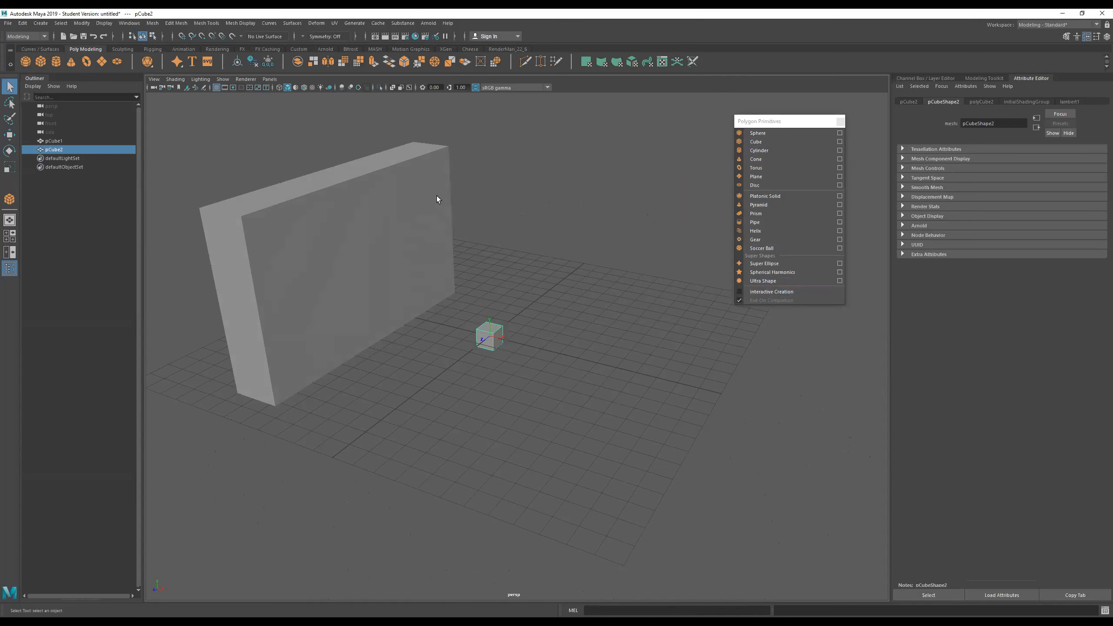
Examine the transform values of the interactively drawn cube, especially its scale, in the Attribute Editor and the Channel Box.
{"action": "left_click", "coordinate": [369, 207]}
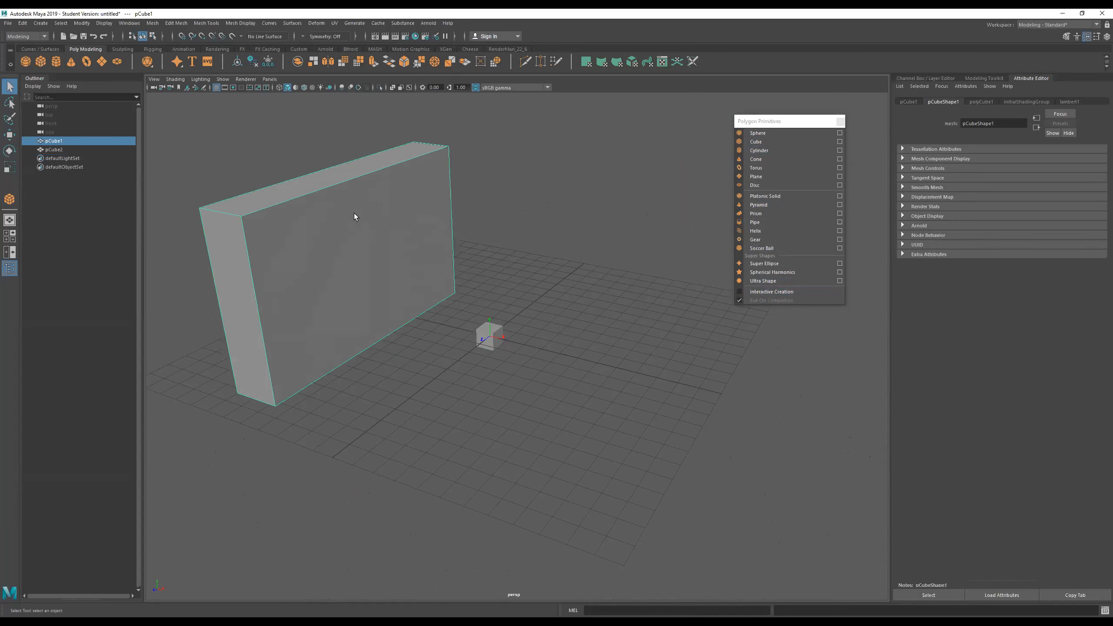
{"action": "left_click", "coordinate": [907, 101]}
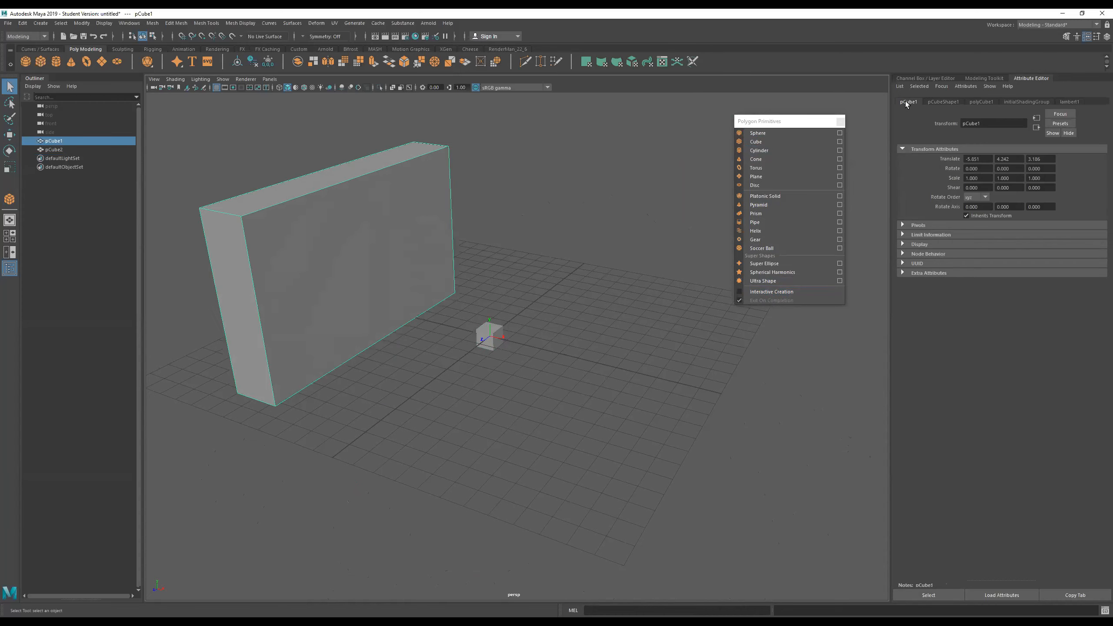
{"action": "left_click", "coordinate": [913, 78]}
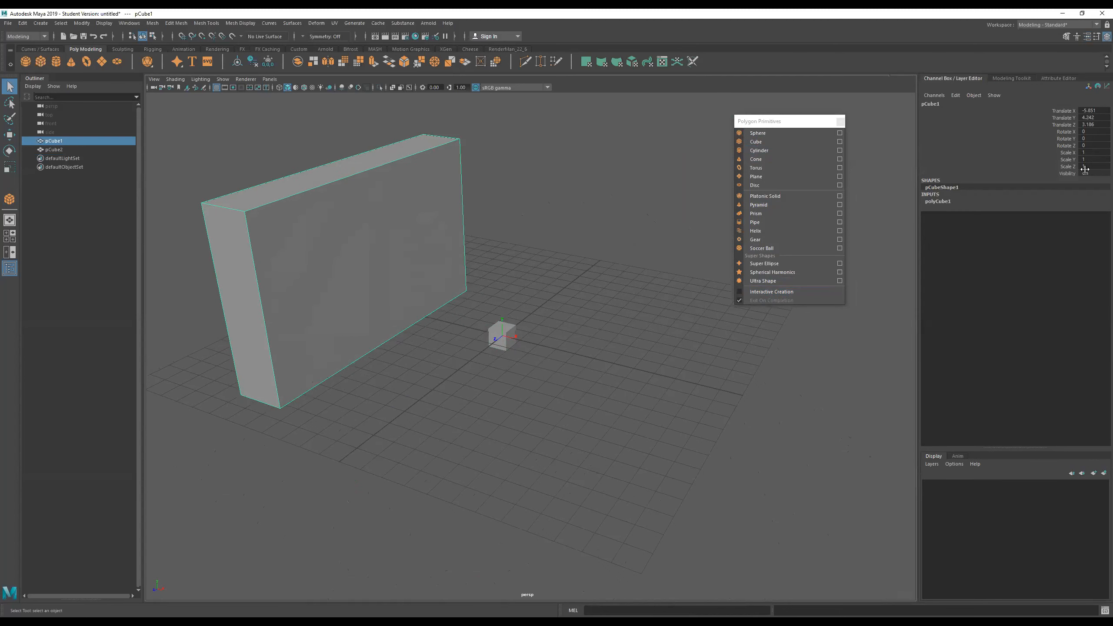
{"action": "left_click_drag", "start_coordinate": [497, 256], "coordinate": [571, 270], "text": "alt"}
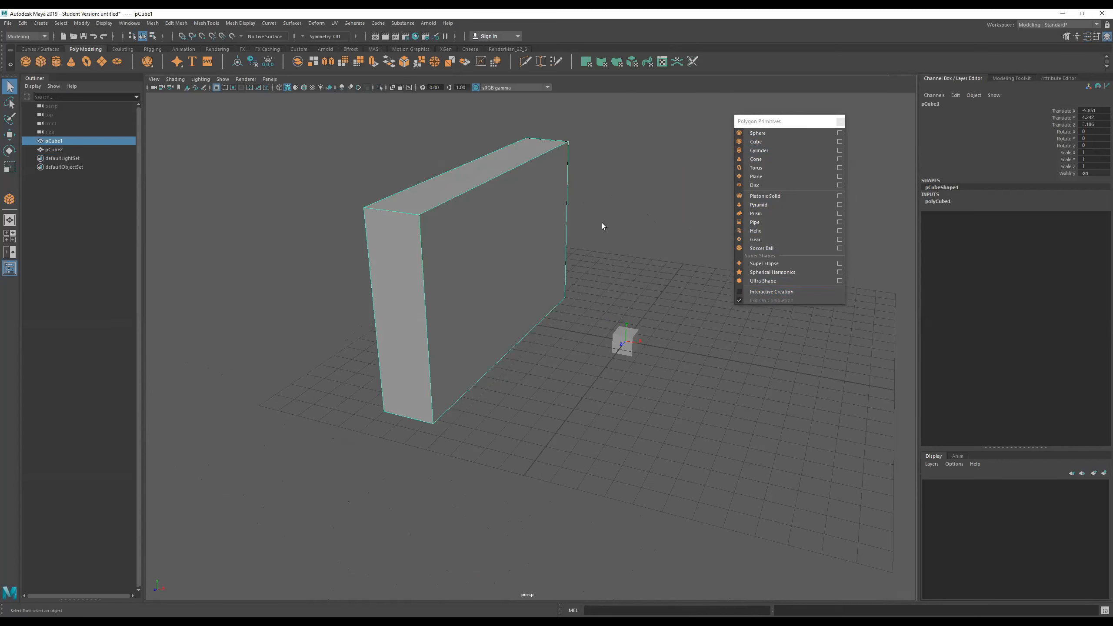
{"action": "left_click_drag", "start_coordinate": [578, 308], "coordinate": [548, 303], "text": "alt"}
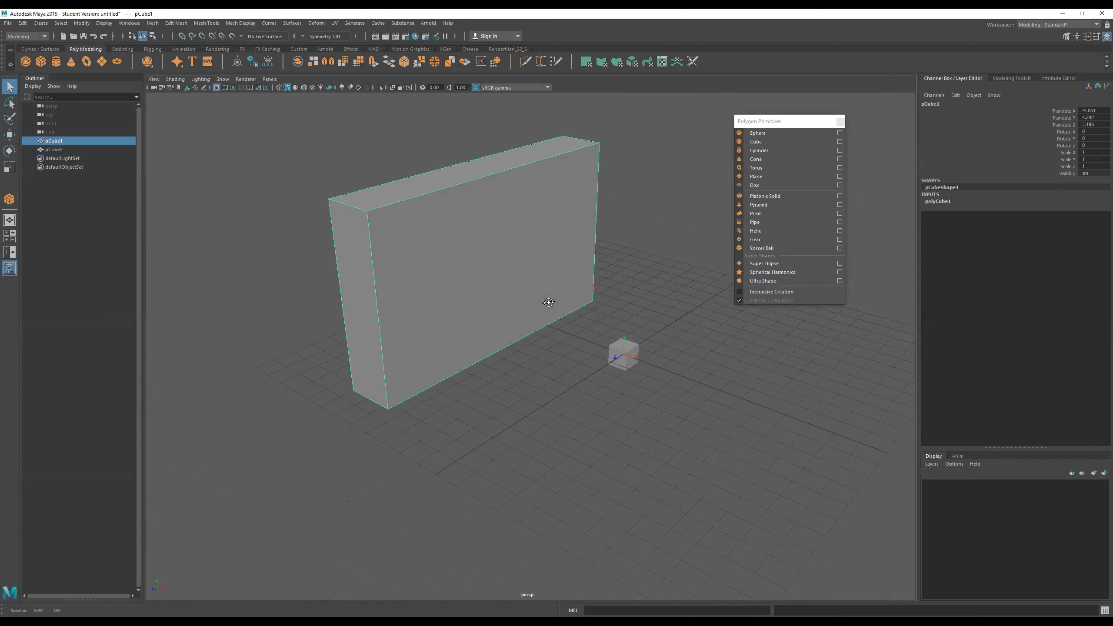
Stretch the small cube at the origin to about 14.8 along Z and slide it to about Z 2.6.
{"action": "left_click", "coordinate": [634, 356]}
{"action": "key", "text": "r"}
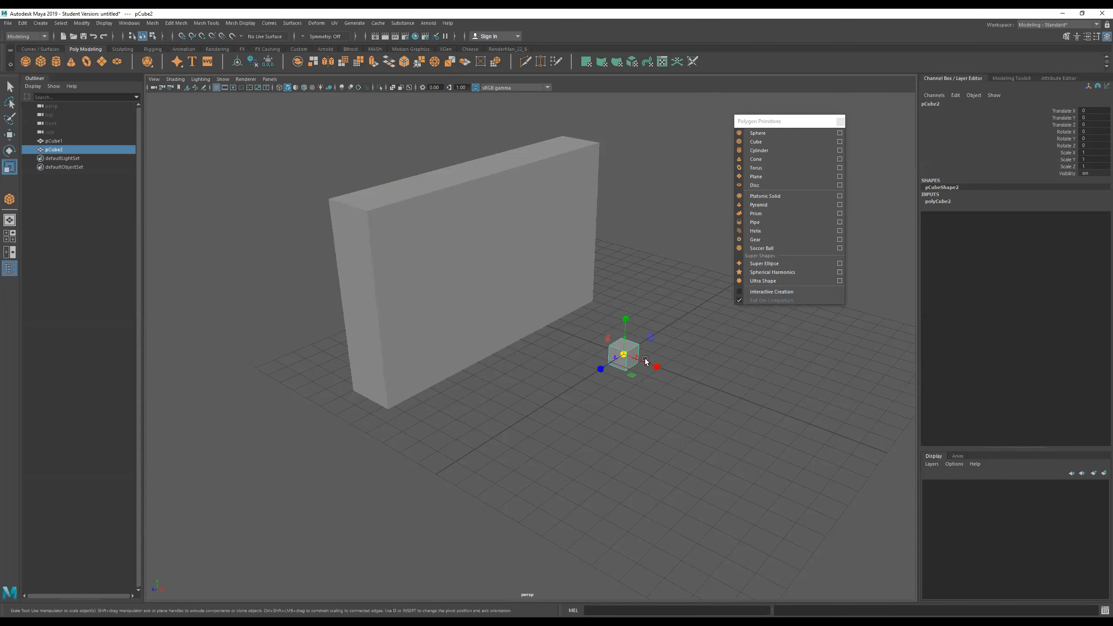
{"action": "left_click_drag", "start_coordinate": [686, 362], "coordinate": [602, 368], "text": "alt"}
{"action": "left_click_drag", "start_coordinate": [534, 387], "coordinate": [35, 370]}
{"action": "key", "text": "w"}
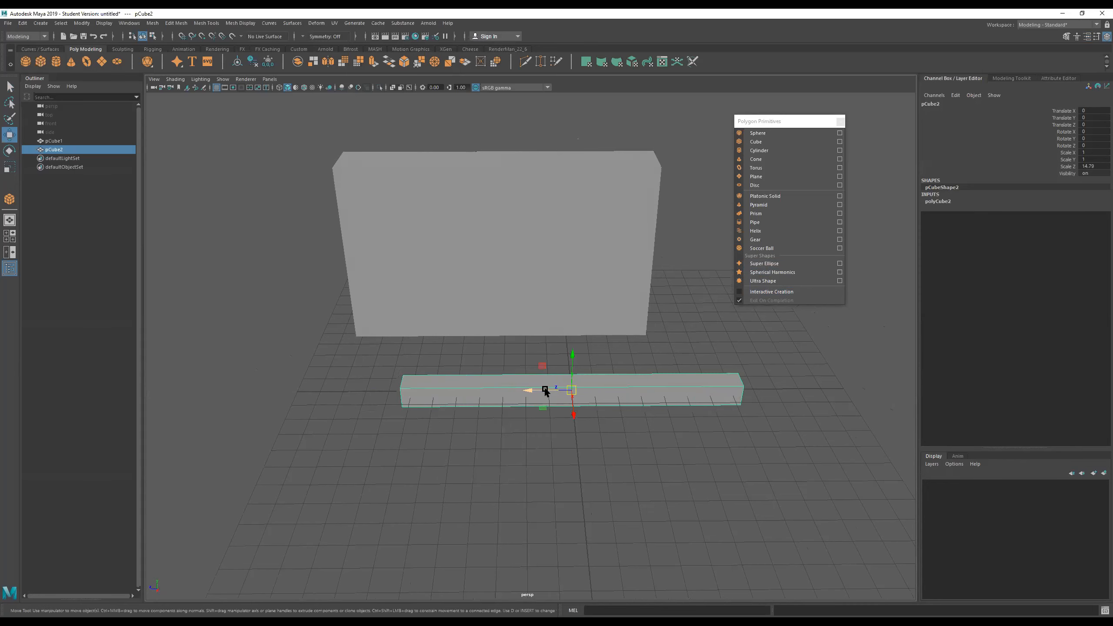
{"action": "left_click_drag", "start_coordinate": [518, 392], "coordinate": [504, 149]}
Scale the stretched cube to about 9.2 in Y and raise it to about Y 4.6 so it rests on the grid.
{"action": "key", "text": "r"}
{"action": "key", "text": "w"}
{"action": "left_click_drag", "start_coordinate": [565, 327], "coordinate": [1091, 224]}
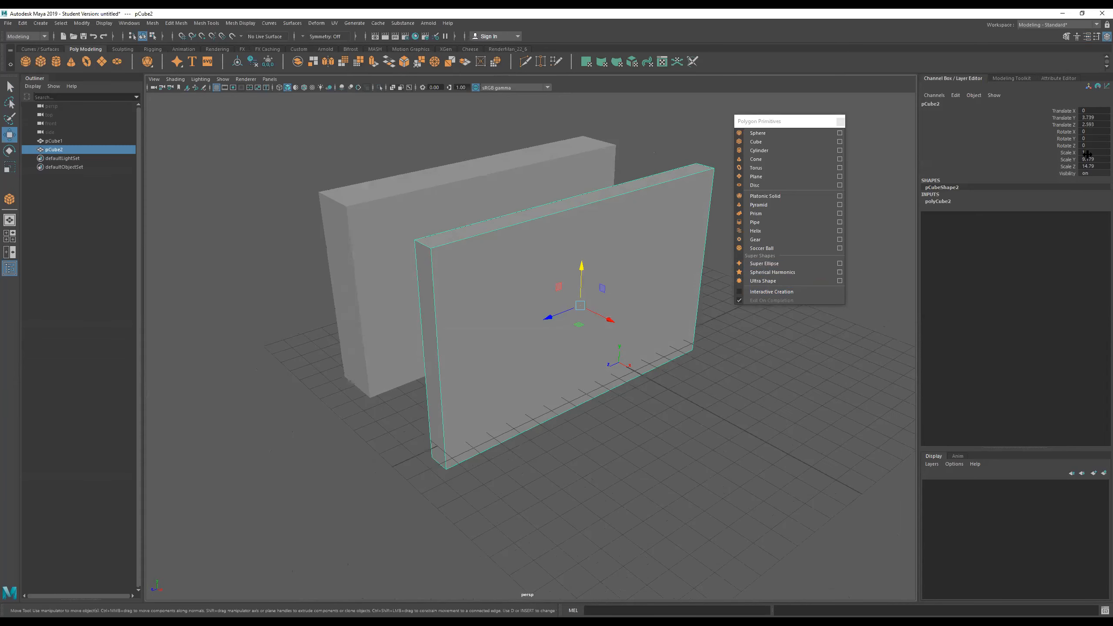
{"action": "left_click_drag", "start_coordinate": [625, 356], "coordinate": [634, 400], "text": "alt"}
{"action": "left_click_drag", "start_coordinate": [586, 282], "coordinate": [586, 264]}
{"action": "left_click_drag", "start_coordinate": [605, 300], "coordinate": [369, 328], "text": "alt"}
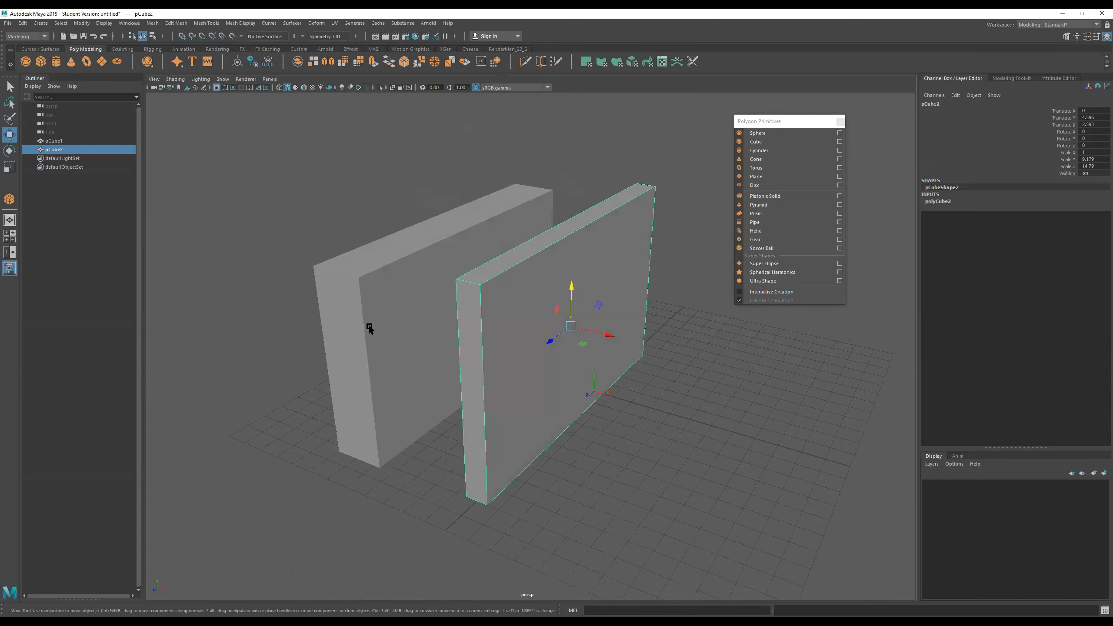
Scale the interactively drawn cube uniformly to about 2.4.
{"action": "left_click", "coordinate": [368, 329]}
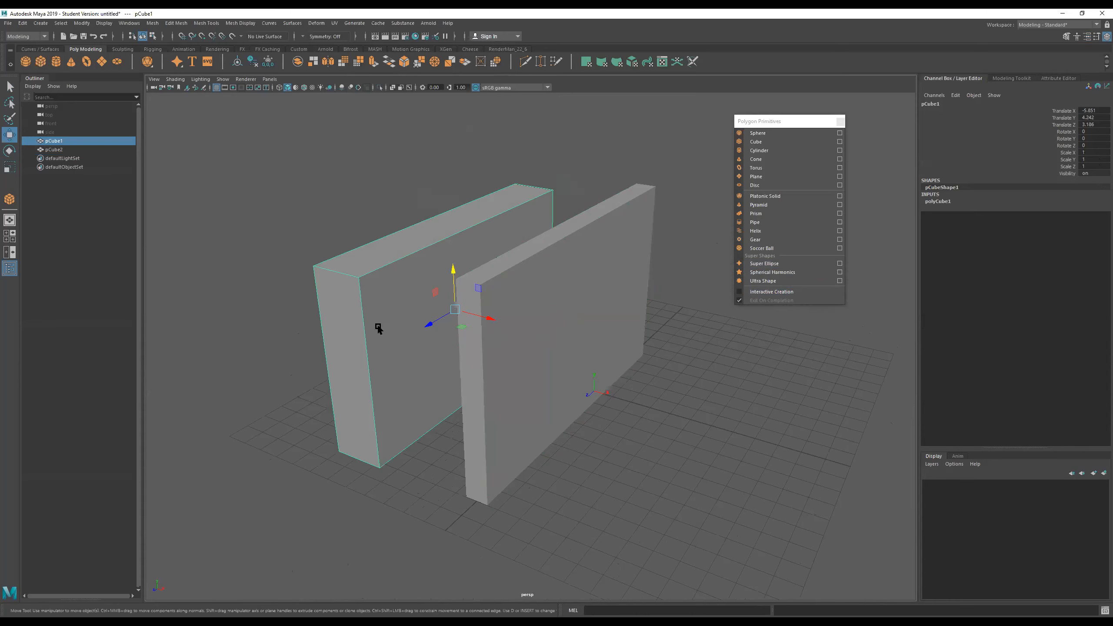
{"action": "mouse_move", "coordinate": [374, 326]}
{"action": "left_mouse_down", "text": "alt"}
{"action": "mouse_move", "coordinate": [326, 330]}
{"action": "mouse_move", "coordinate": [380, 331]}
{"action": "left_mouse_up", "text": "alt"}
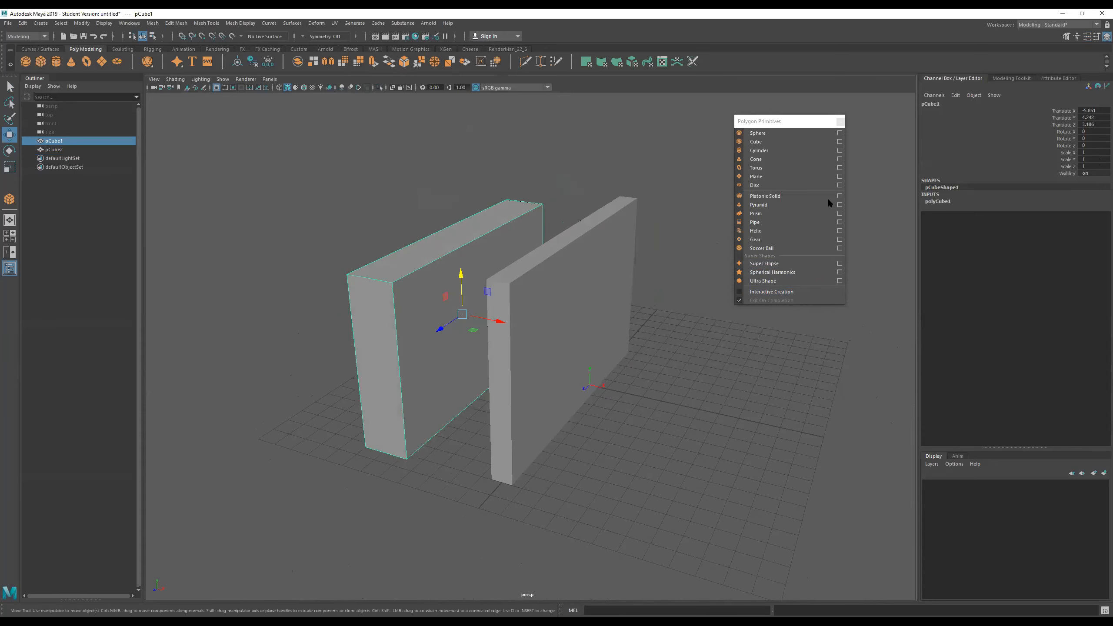
{"action": "key", "text": "r"}
{"action": "left_click_drag", "start_coordinate": [463, 315], "coordinate": [708, 321]}
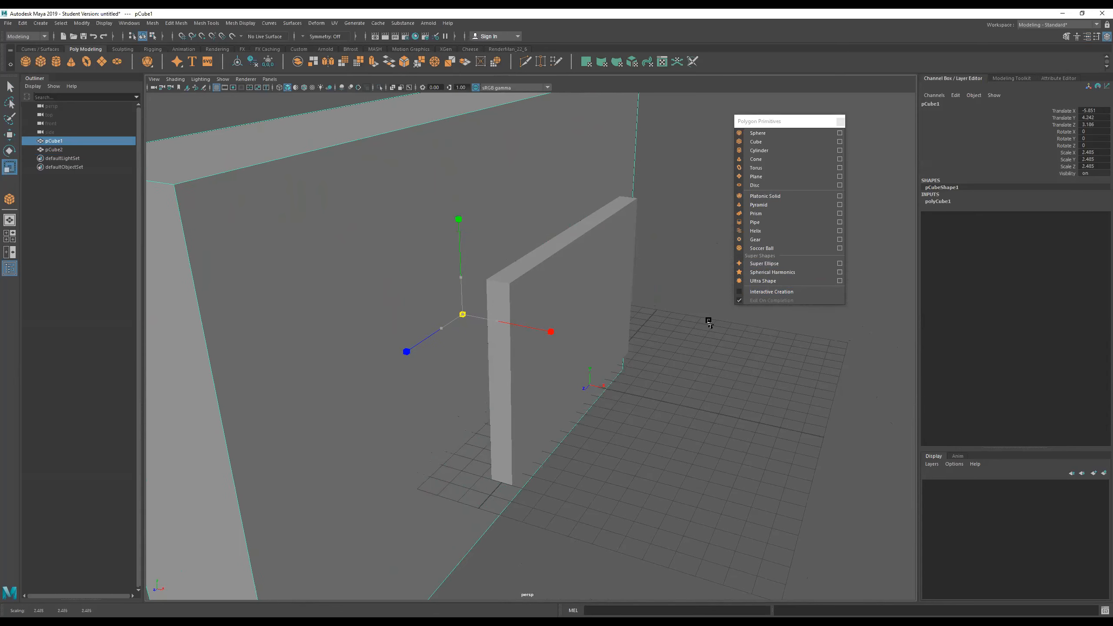
{"action": "right_click_drag", "start_coordinate": [665, 267], "coordinate": [421, 287], "text": "alt"}
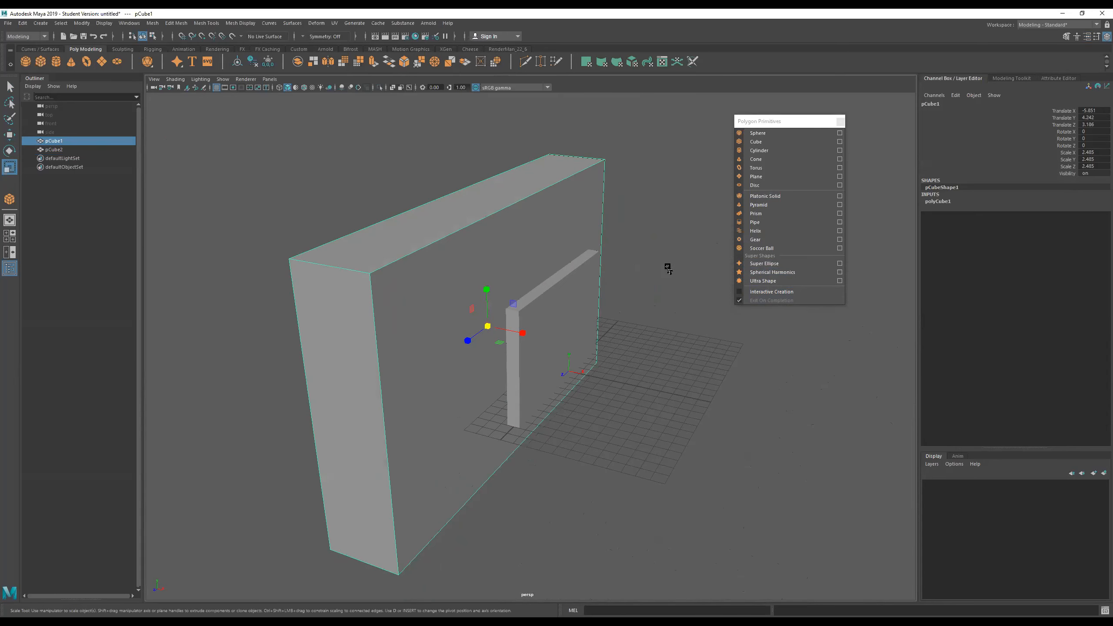
{"action": "right_click_drag", "start_coordinate": [666, 266], "coordinate": [594, 270], "text": "alt"}
Set the enlarged cube's Scale Y to 5.
{"action": "left_click", "coordinate": [1097, 159]}
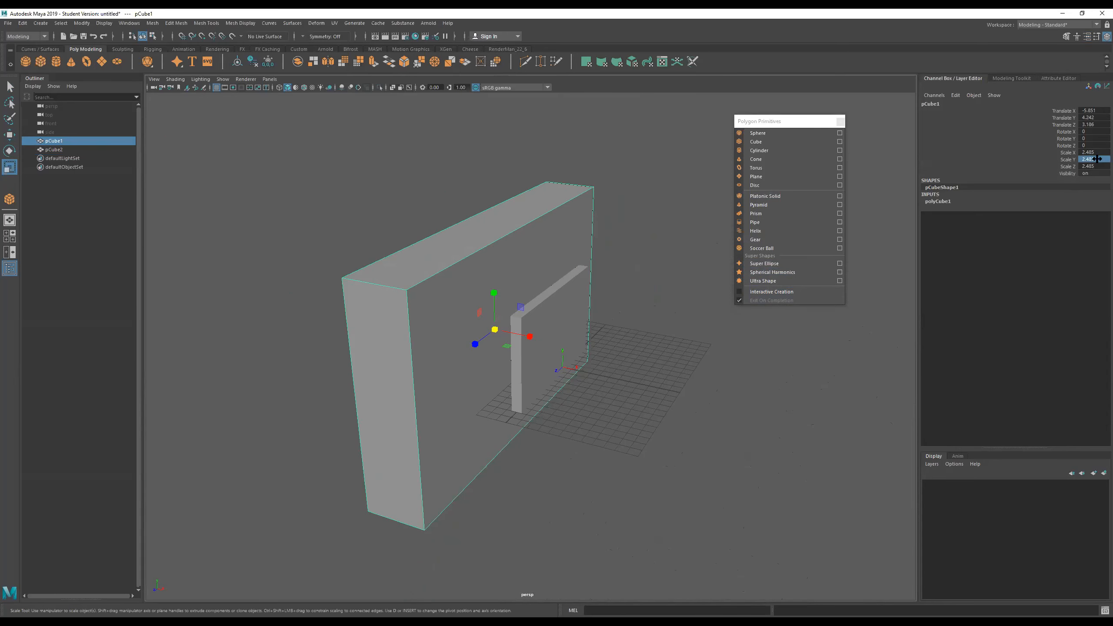
{"action": "type", "text": "5"}
{"action": "key", "text": "Return"}
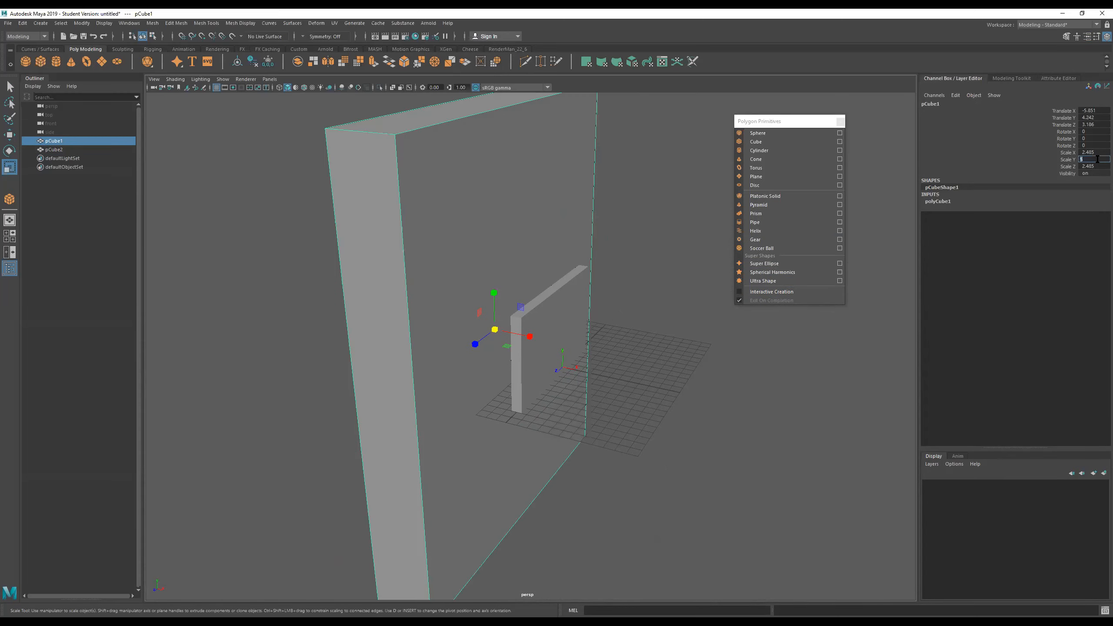
{"action": "right_click_drag", "start_coordinate": [614, 268], "coordinate": [567, 266], "text": "alt"}
{"action": "left_click_drag", "start_coordinate": [566, 266], "coordinate": [558, 241], "text": "alt"}
Move the enlarged cube along X to about -36.3, away from the second cube.
{"action": "key", "text": "w"}
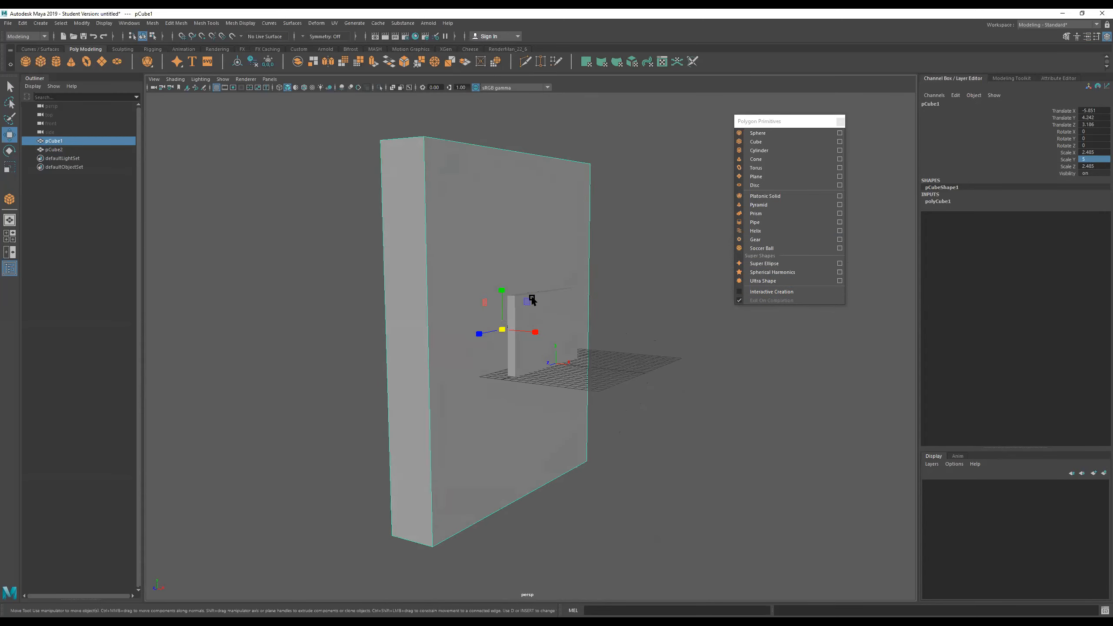
{"action": "left_click_drag", "start_coordinate": [545, 333], "coordinate": [340, 290]}
{"action": "left_click_drag", "start_coordinate": [438, 306], "coordinate": [397, 333], "text": "alt"}
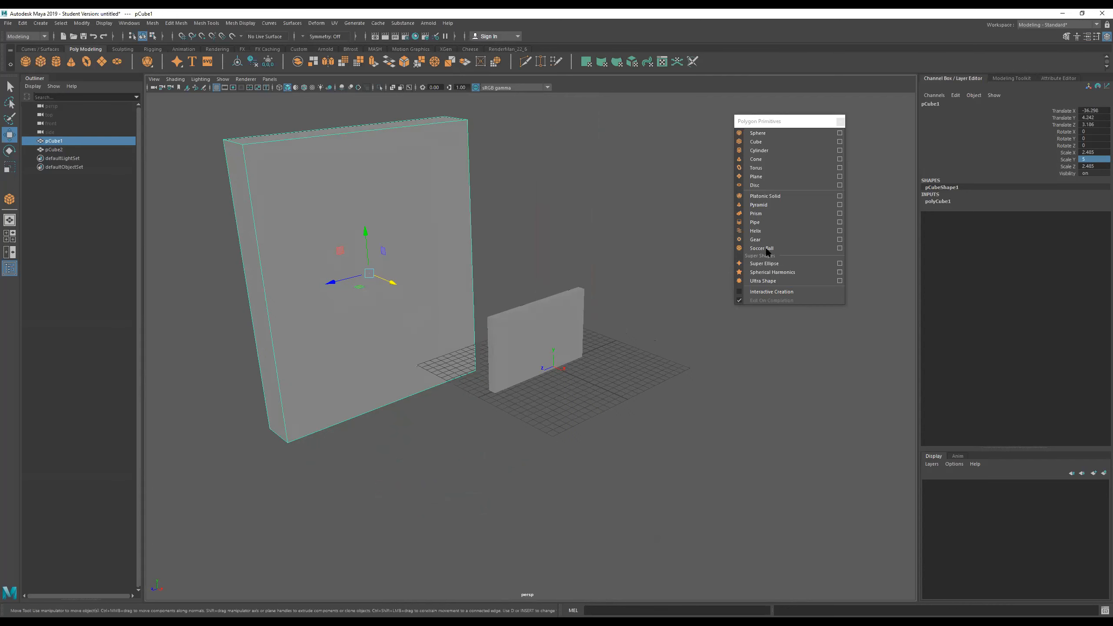
Set Scale X, Y and Z of the moved cube to 1.
{"action": "left_click_drag", "start_coordinate": [1091, 151], "coordinate": [1088, 168]}
{"action": "type", "text": "1"}
{"action": "key", "text": "Return"}
Select the second cube near the origin and set its Scale X, Y and Z to 1.
{"action": "left_click_drag", "start_coordinate": [469, 373], "coordinate": [539, 372], "text": "alt"}
{"action": "left_click", "coordinate": [527, 345]}
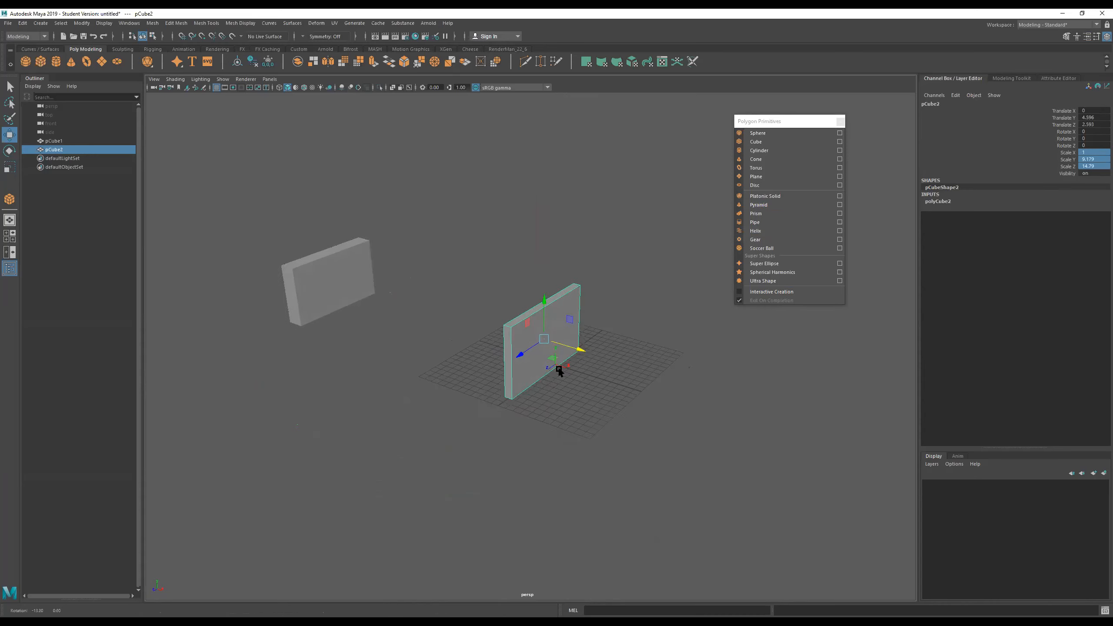
{"action": "double_click", "coordinate": [1094, 166]}
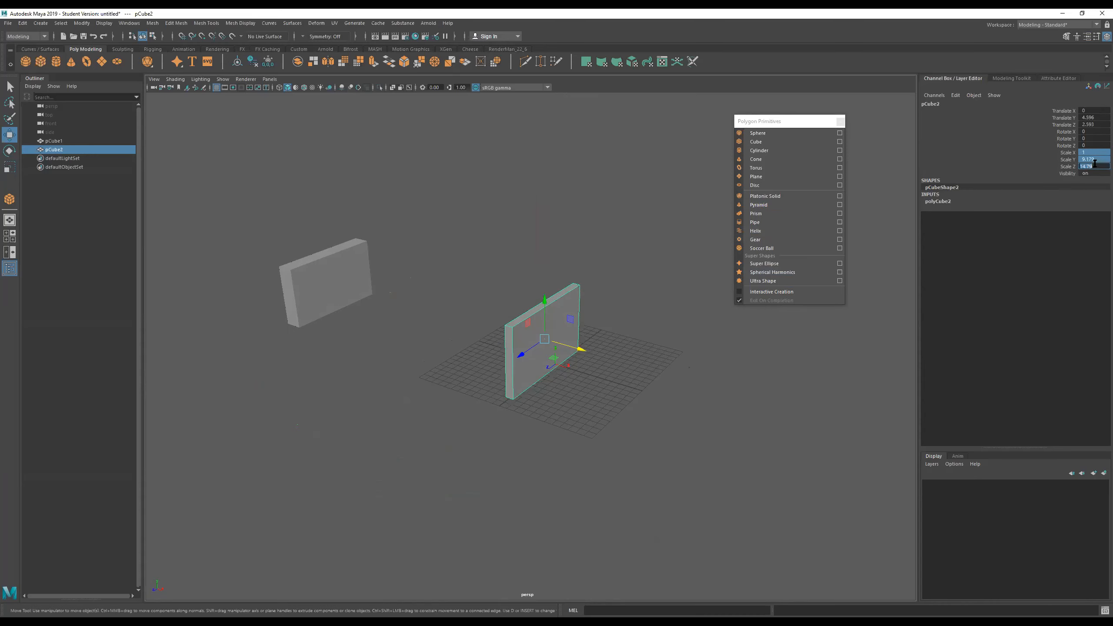
{"action": "type", "text": "1"}
{"action": "key", "text": "Return"}
Create a default polygon sphere at the origin.
{"action": "left_click_drag", "start_coordinate": [550, 347], "coordinate": [649, 364], "text": "alt"}
{"action": "scroll", "coordinate": [633, 356], "scroll_direction": "down", "scroll_amount": 1}
{"action": "middle_click_drag", "start_coordinate": [615, 356], "coordinate": [722, 402], "text": "alt"}
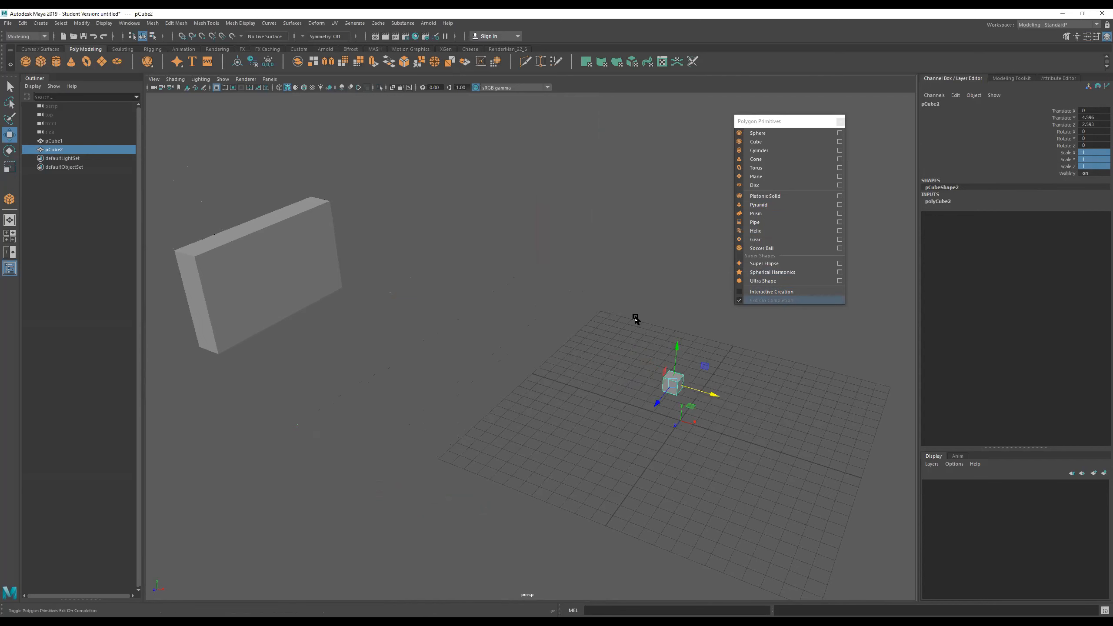
{"action": "left_click", "coordinate": [764, 134]}
With Interactive Creation on, draw a sphere of radius about 8.2 and a torus of radius about 7.2 with section radius about 2.7.
{"action": "left_click", "coordinate": [779, 292]}
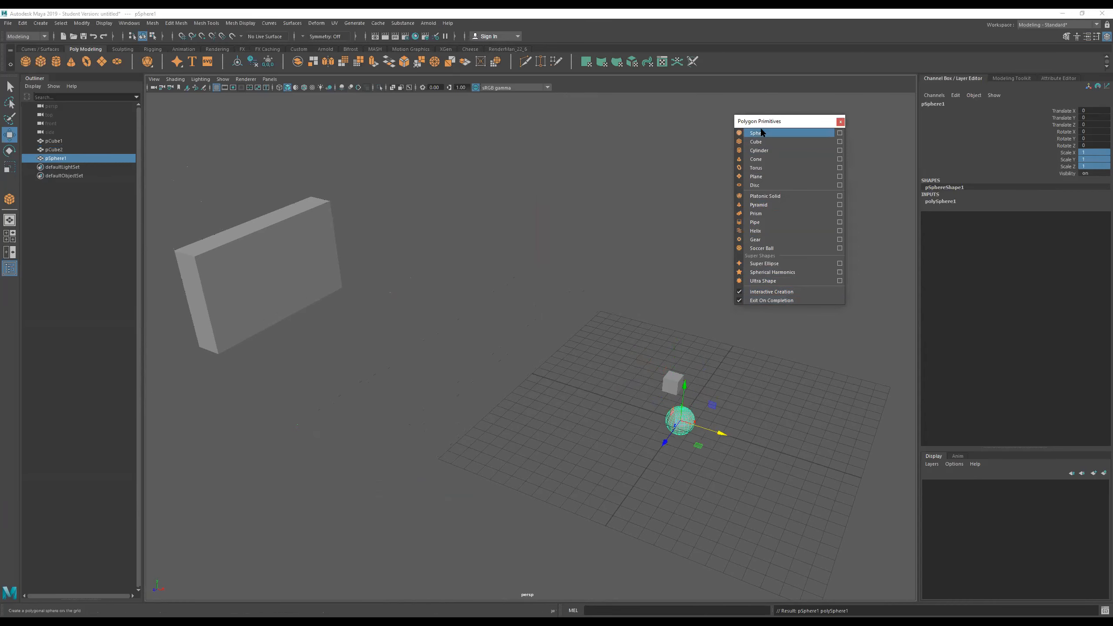
{"action": "left_click_drag", "start_coordinate": [576, 348], "coordinate": [678, 377]}
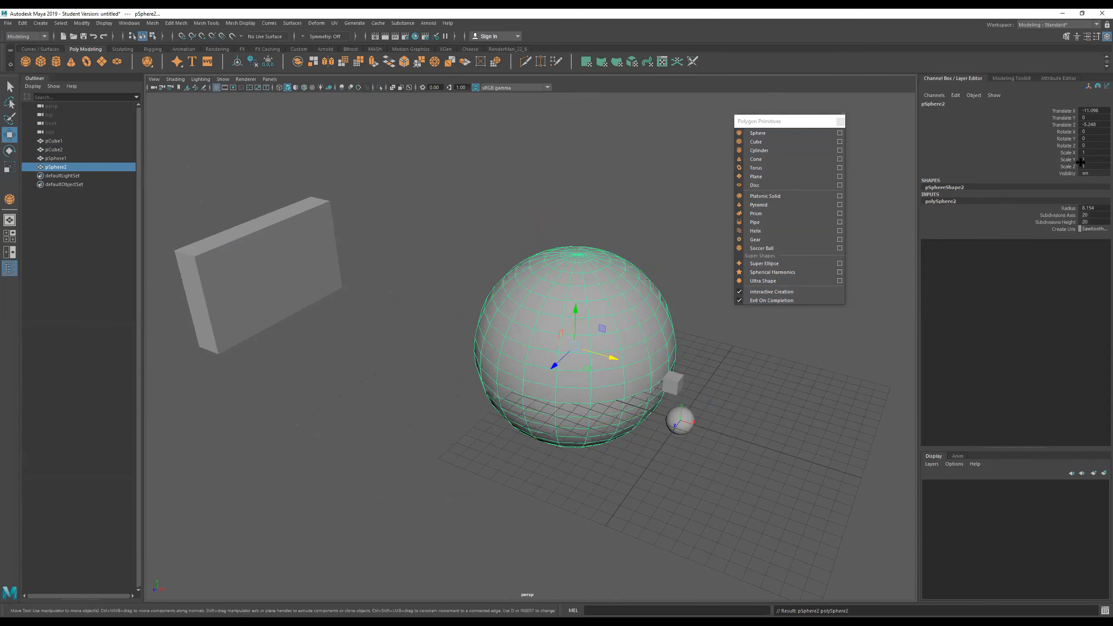
{"action": "left_click", "coordinate": [790, 166]}
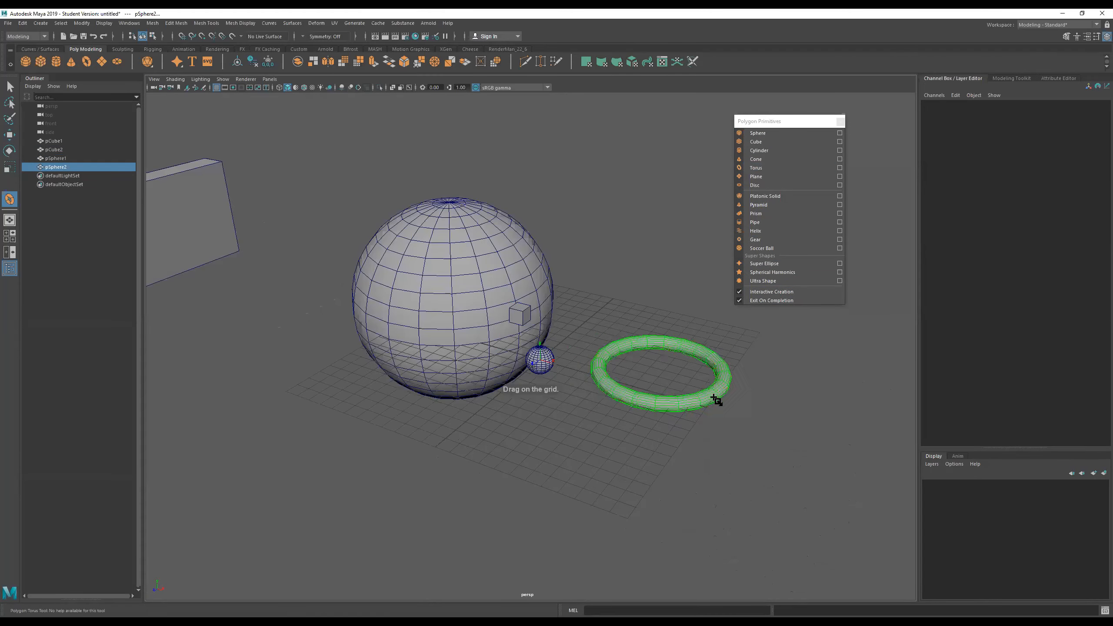
{"action": "left_click_drag", "start_coordinate": [713, 398], "coordinate": [765, 422]}
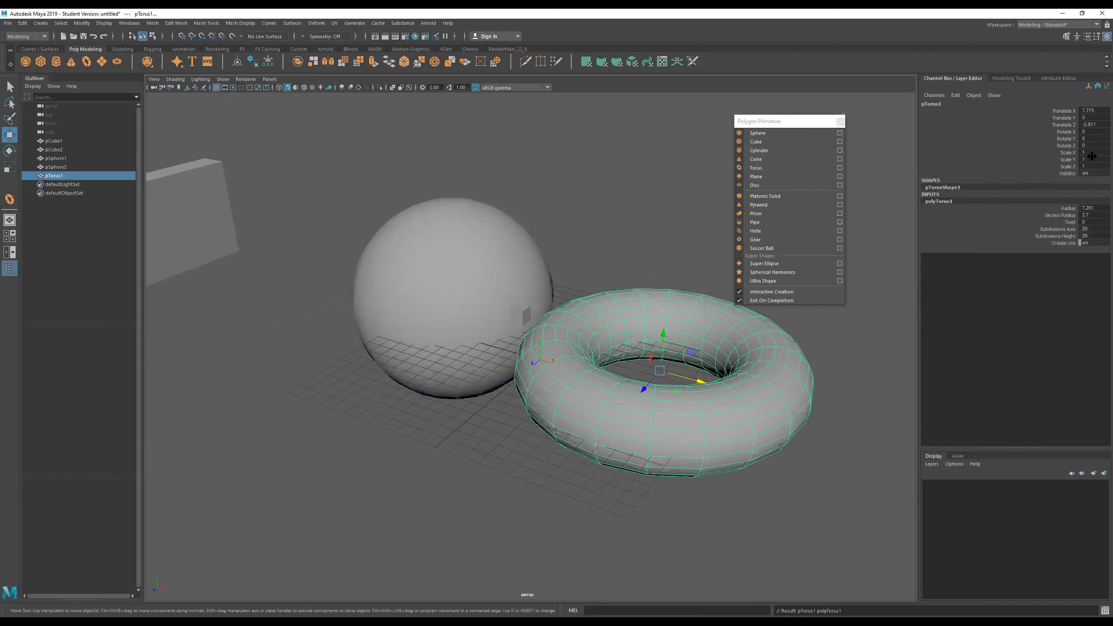
Turn off Interactive Creation for polygon primitives and dismiss the floating Polygon Primitives list.
{"action": "right_click_drag", "start_coordinate": [680, 396], "coordinate": [634, 401], "text": "alt"}
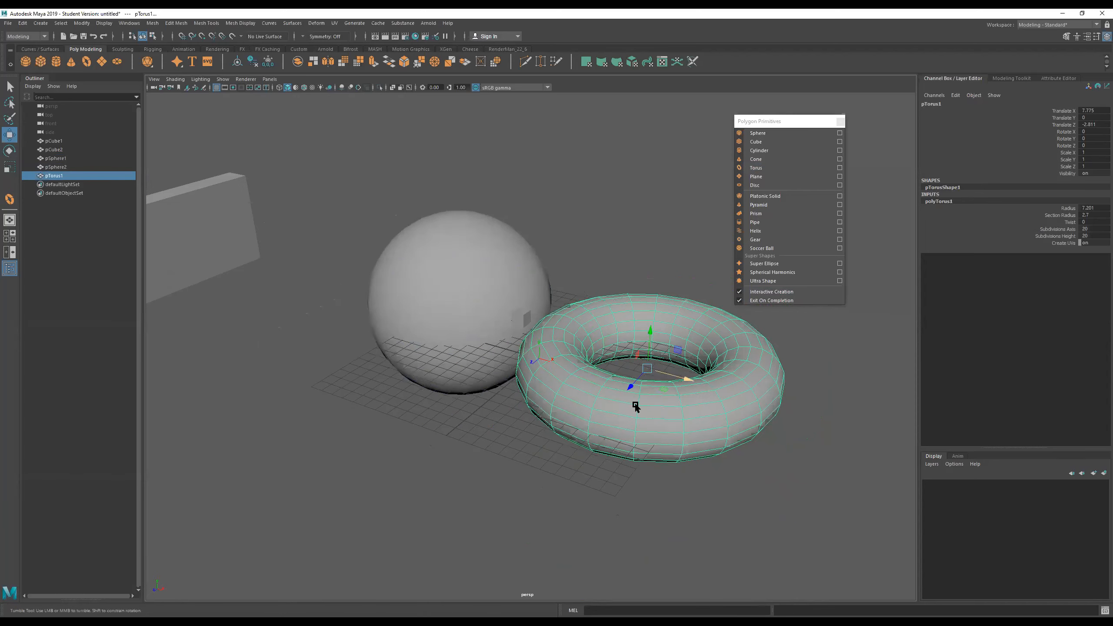
{"action": "left_click_drag", "start_coordinate": [634, 402], "coordinate": [607, 404], "text": "alt"}
{"action": "right_click_drag", "start_coordinate": [607, 405], "coordinate": [548, 400], "text": "alt"}
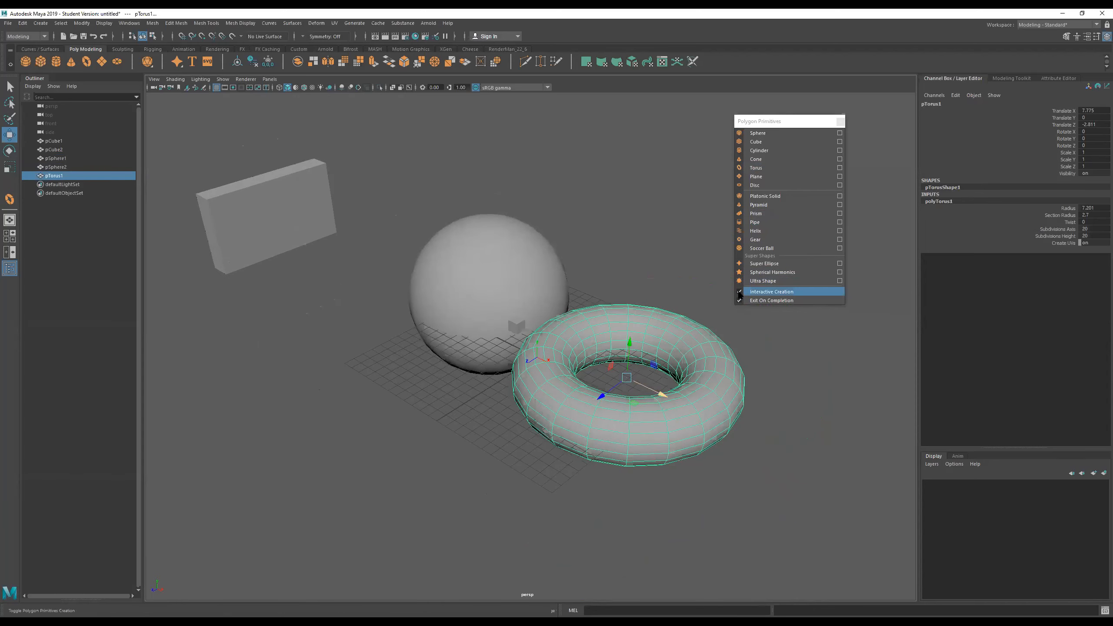
{"action": "left_click", "coordinate": [740, 294]}
{"action": "left_click", "coordinate": [841, 122]}
Delete all cubes, spheres and the torus from the scene.
{"action": "left_click_drag", "start_coordinate": [265, 178], "coordinate": [797, 483]}
{"action": "key", "text": "Delete"}
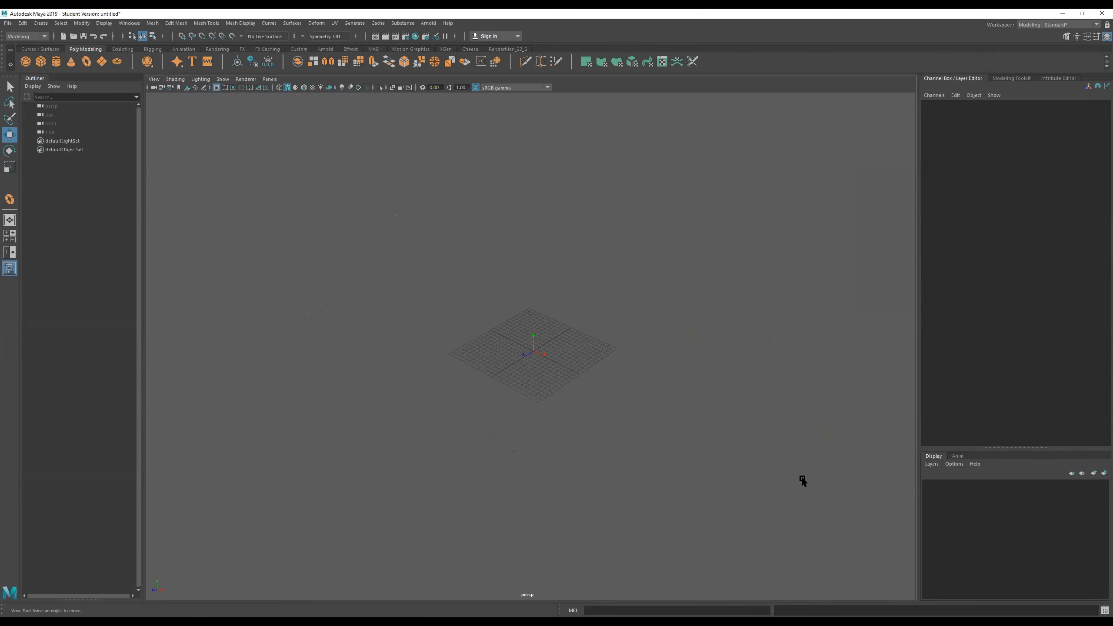
Create a default polygon cube at the origin and raise it about 0.8 units along Y.
{"action": "scroll", "coordinate": [605, 414], "scroll_direction": "up", "scroll_amount": 5}
{"action": "left_click_drag", "start_coordinate": [617, 358], "coordinate": [652, 351], "text": "alt"}
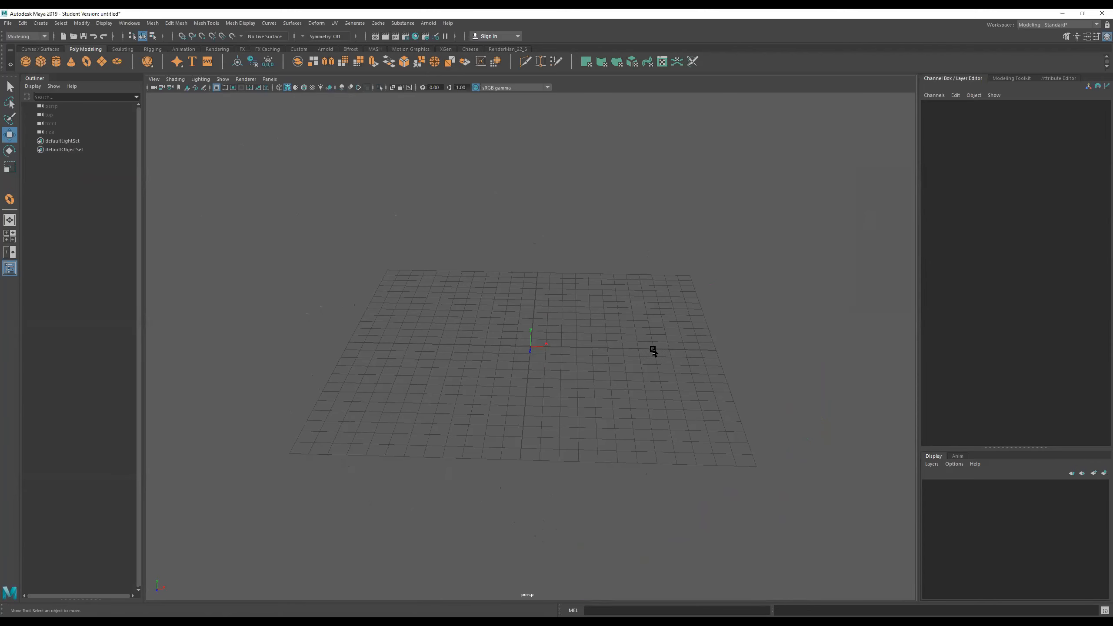
{"action": "left_click", "coordinate": [41, 62]}
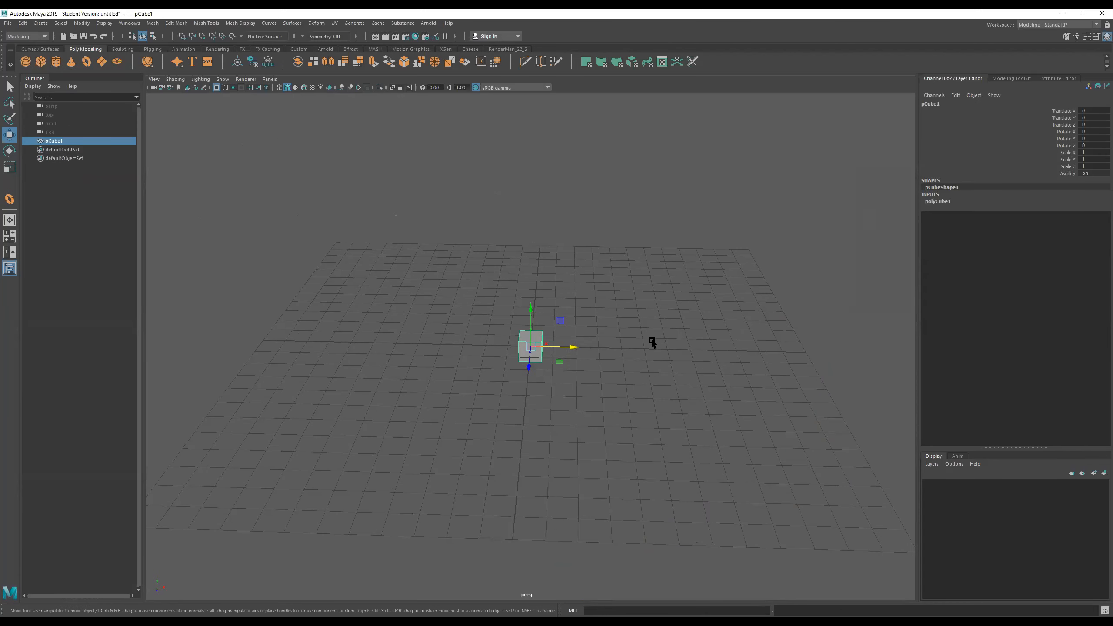
{"action": "key", "text": "f"}
{"action": "left_click_drag", "start_coordinate": [641, 330], "coordinate": [545, 358], "text": "alt"}
{"action": "left_click_drag", "start_coordinate": [529, 306], "coordinate": [531, 189]}
{"action": "middle_click_drag", "start_coordinate": [553, 206], "coordinate": [560, 298], "text": "alt"}
{"action": "left_click_drag", "start_coordinate": [560, 298], "coordinate": [563, 295], "text": "alt"}
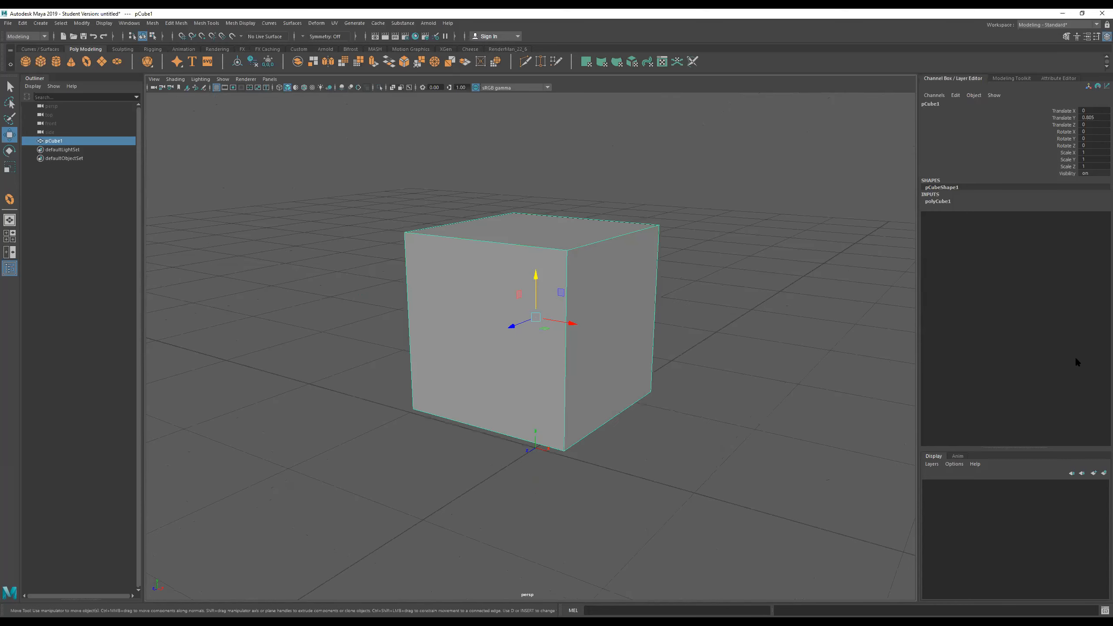
{"action": "left_click", "coordinate": [765, 295]}
{"action": "left_click", "coordinate": [586, 301]}
{"action": "scroll", "coordinate": [540, 244], "scroll_direction": "up", "scroll_amount": 2}
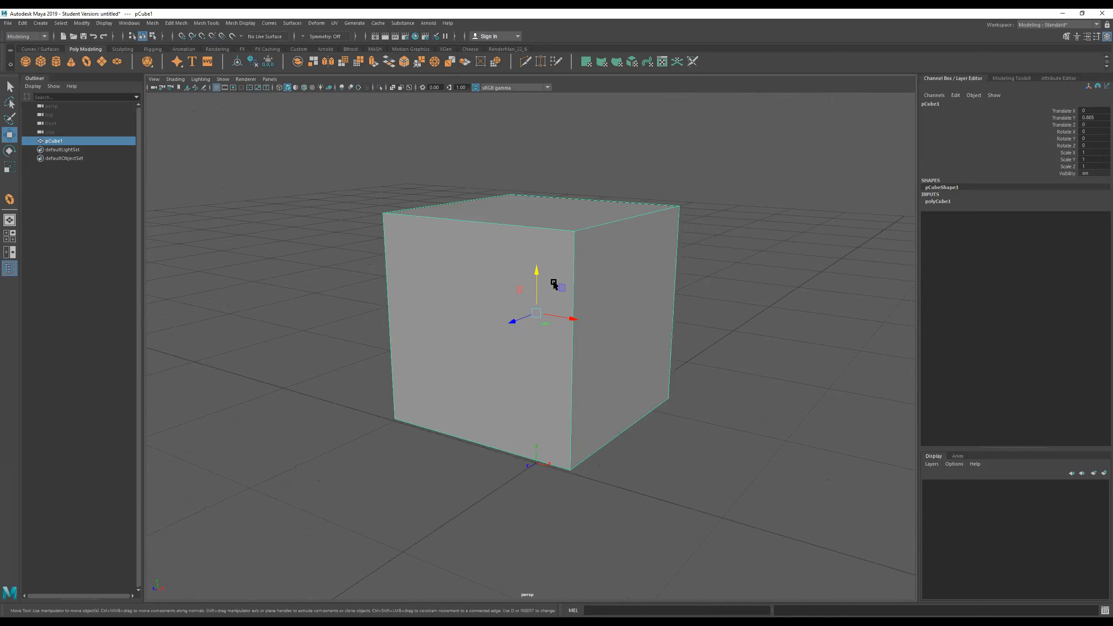
{"action": "left_click_drag", "start_coordinate": [504, 342], "coordinate": [510, 333], "text": "alt"}
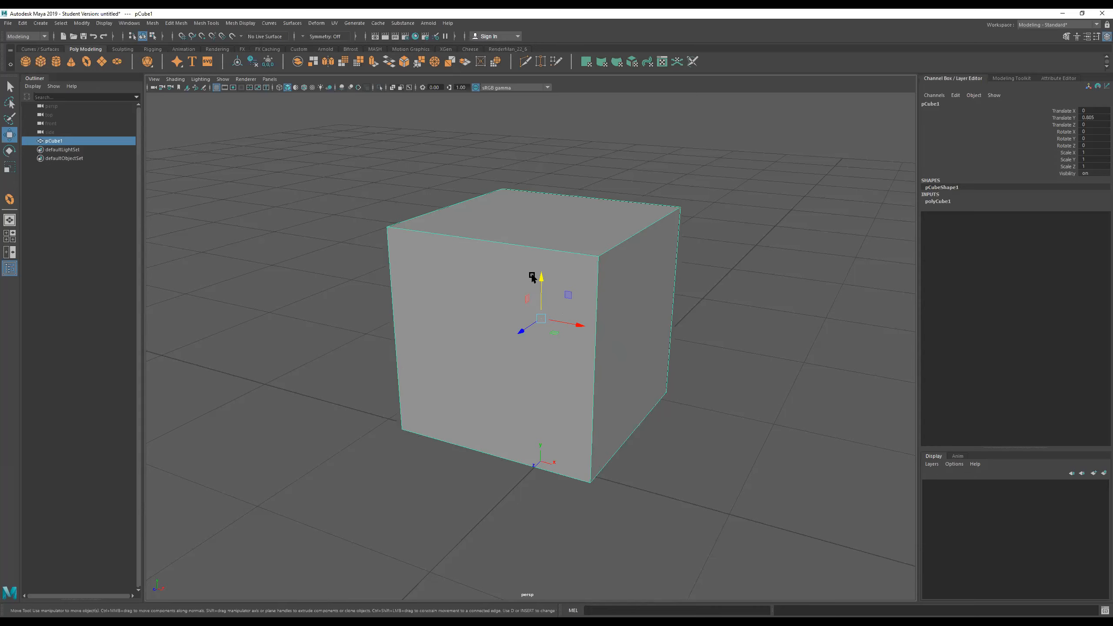
{"action": "mouse_move", "coordinate": [479, 309]}
{"action": "left_mouse_down", "text": "alt"}
{"action": "mouse_move", "coordinate": [493, 303]}
{"action": "mouse_move", "coordinate": [464, 294]}
{"action": "mouse_move", "coordinate": [482, 299]}
{"action": "mouse_move", "coordinate": [462, 316]}
{"action": "mouse_move", "coordinate": [483, 296]}
{"action": "left_mouse_up", "text": "alt"}
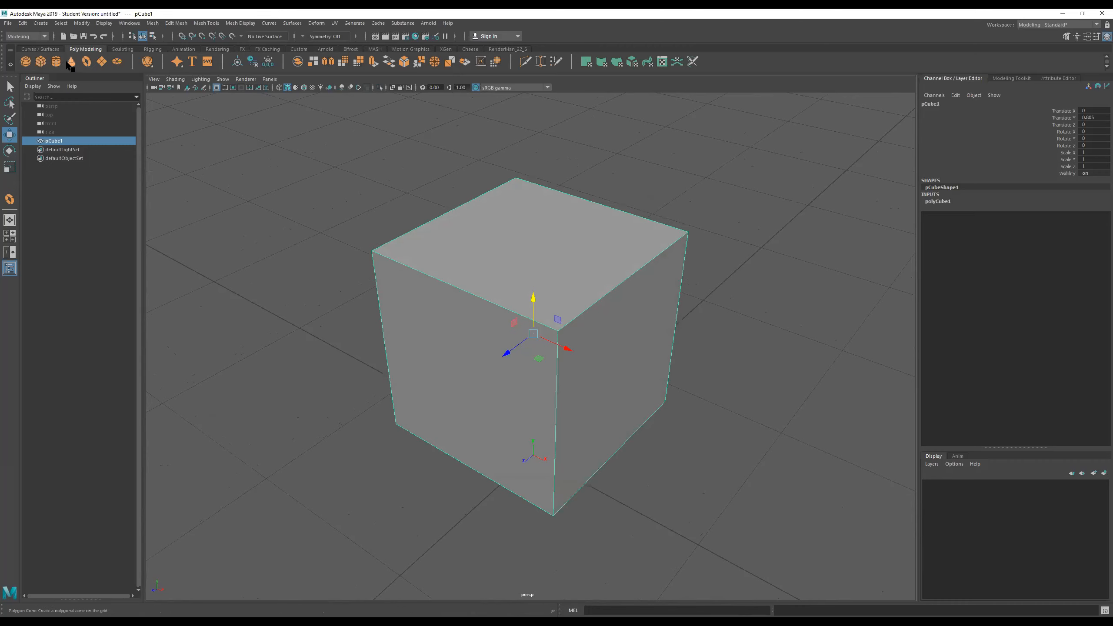
Create a default polygon torus at the origin around the cube and inspect both objects.
{"action": "left_click", "coordinate": [90, 62]}
{"action": "scroll", "coordinate": [342, 249], "scroll_direction": "down", "scroll_amount": 2}
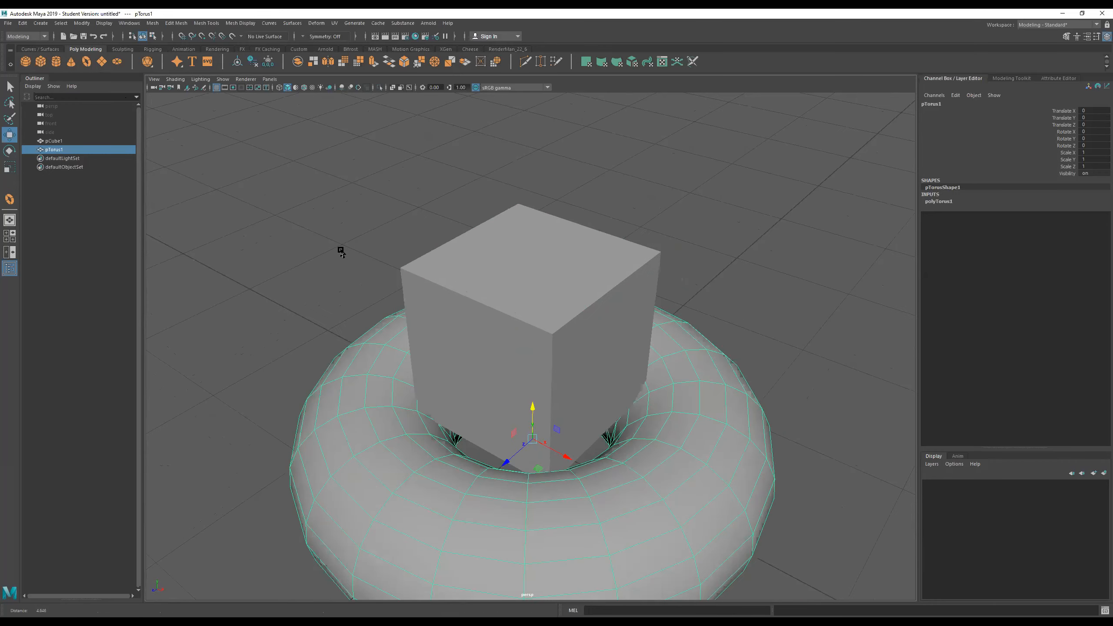
{"action": "left_click", "coordinate": [477, 294]}
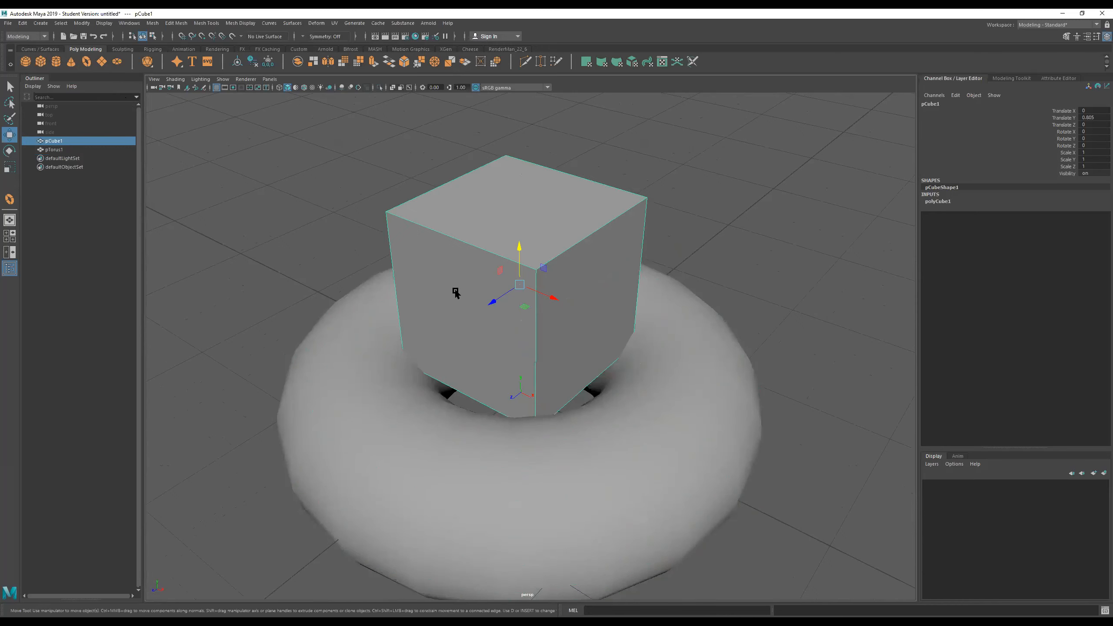
{"action": "left_click", "coordinate": [483, 536]}
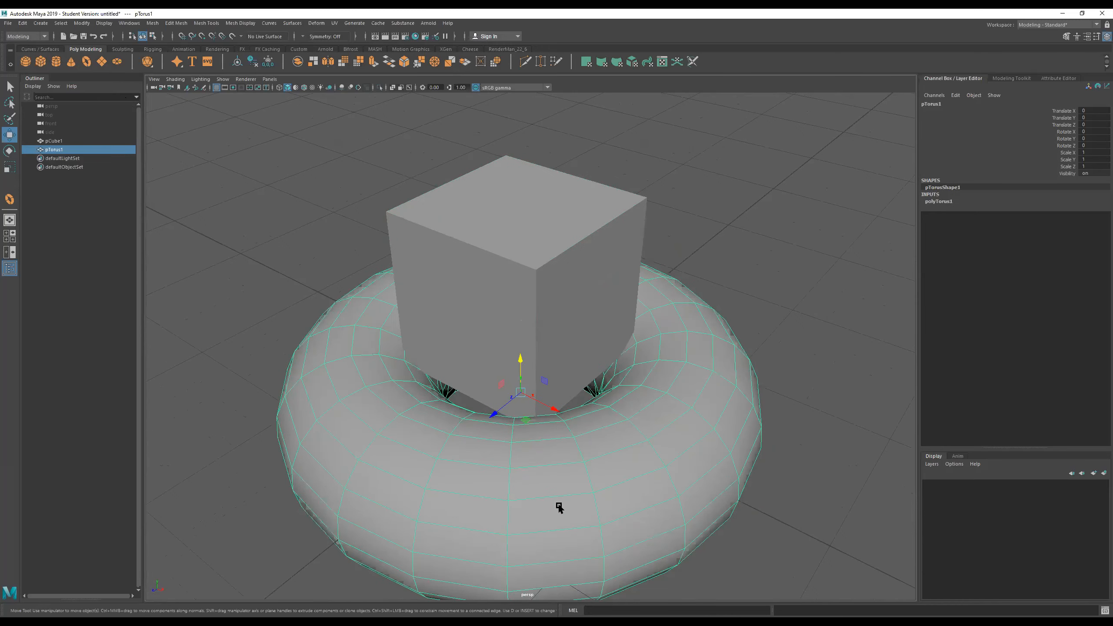
{"action": "scroll", "coordinate": [495, 417], "scroll_direction": "up", "scroll_amount": 6}
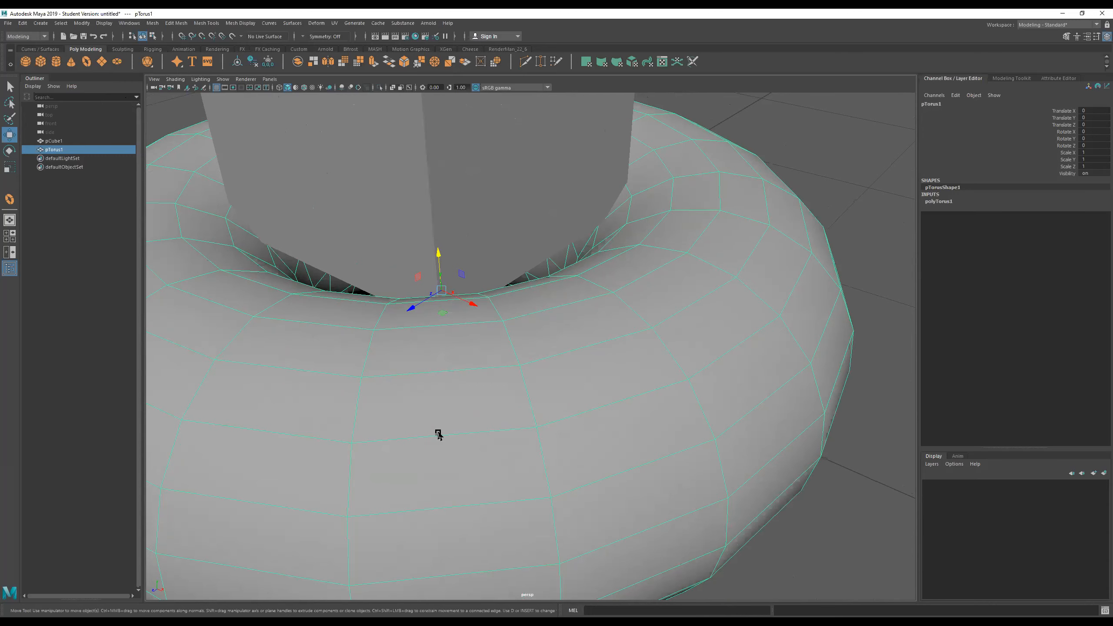
{"action": "right_click_drag", "start_coordinate": [569, 470], "coordinate": [313, 472], "text": "alt"}
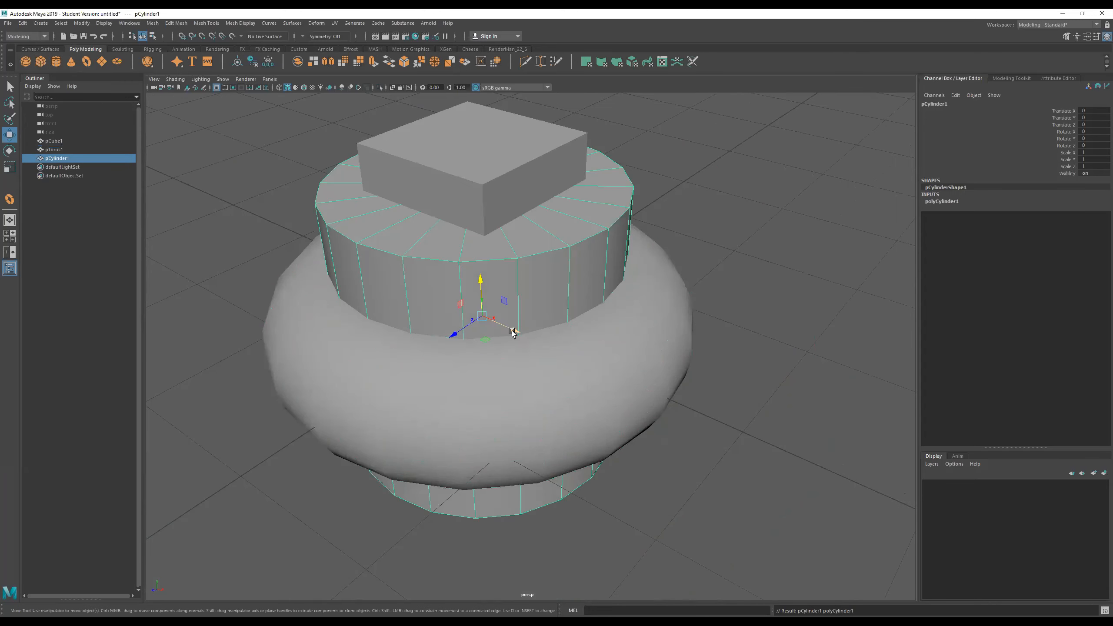
Create a default polygon cylinder and move it along X to about -2.8, clear of the torus.
{"action": "left_click_drag", "start_coordinate": [513, 332], "coordinate": [253, 244]}
{"action": "middle_click_drag", "start_coordinate": [373, 280], "coordinate": [726, 365], "text": "alt"}
{"action": "left_click_drag", "start_coordinate": [590, 368], "coordinate": [614, 314], "text": "alt"}
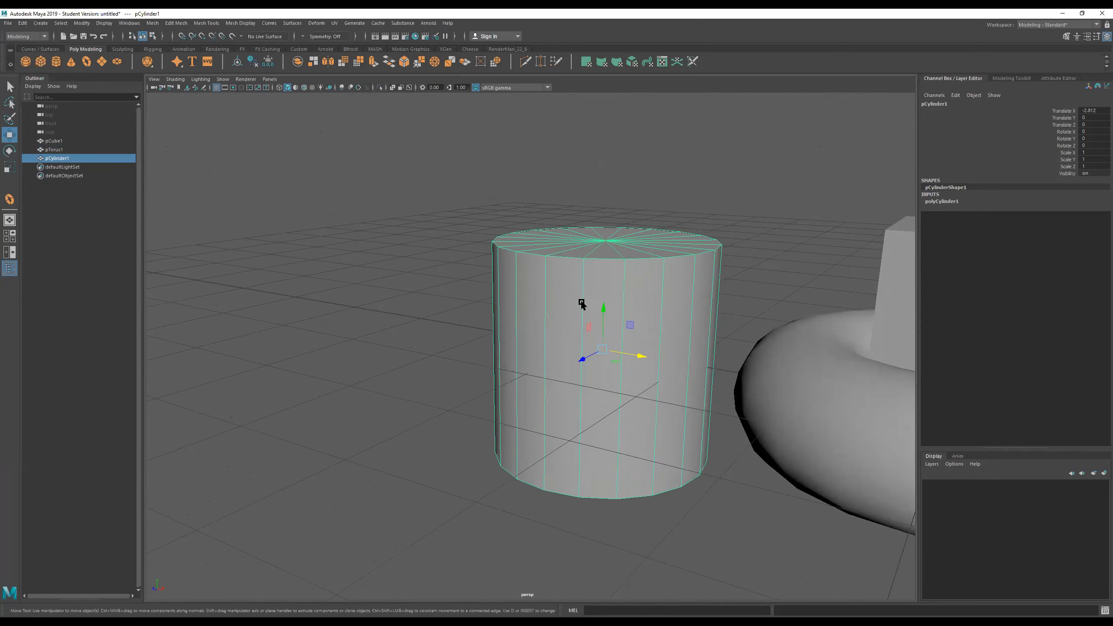
{"action": "left_click_drag", "start_coordinate": [595, 340], "coordinate": [487, 313], "text": "alt"}
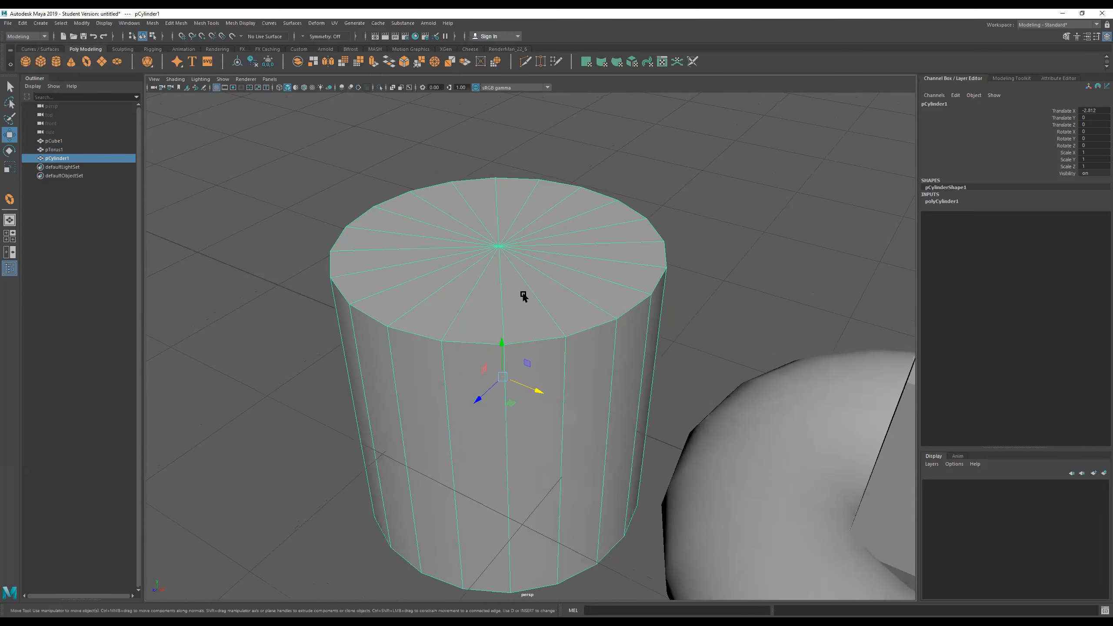
{"action": "scroll", "coordinate": [548, 276], "scroll_direction": "down", "scroll_amount": 6}
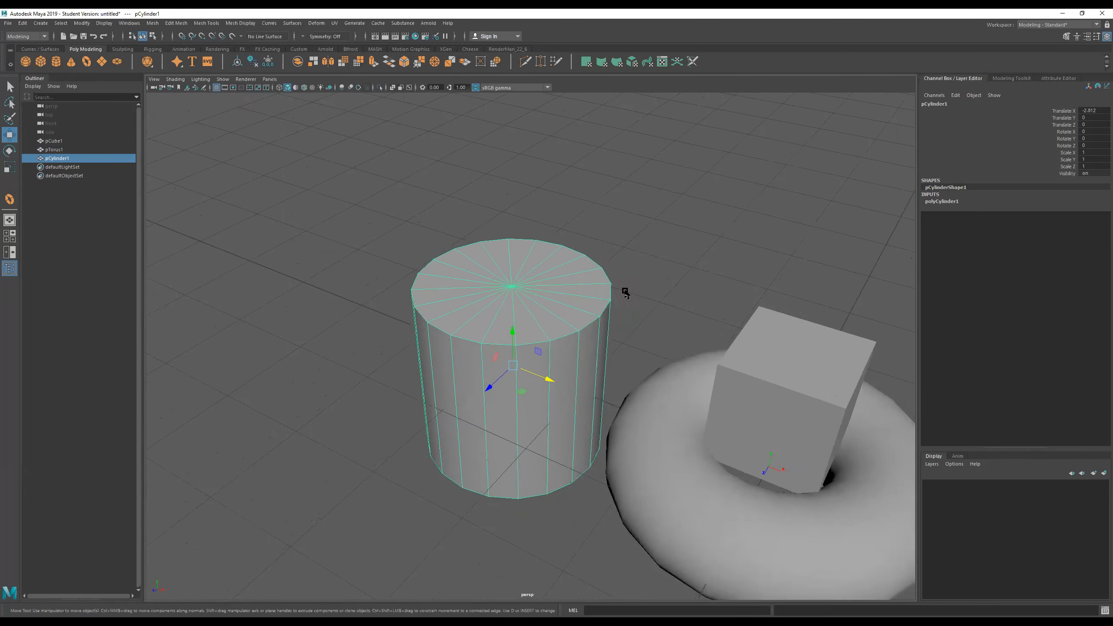
{"action": "scroll", "coordinate": [553, 277], "scroll_direction": "up", "scroll_amount": 6}
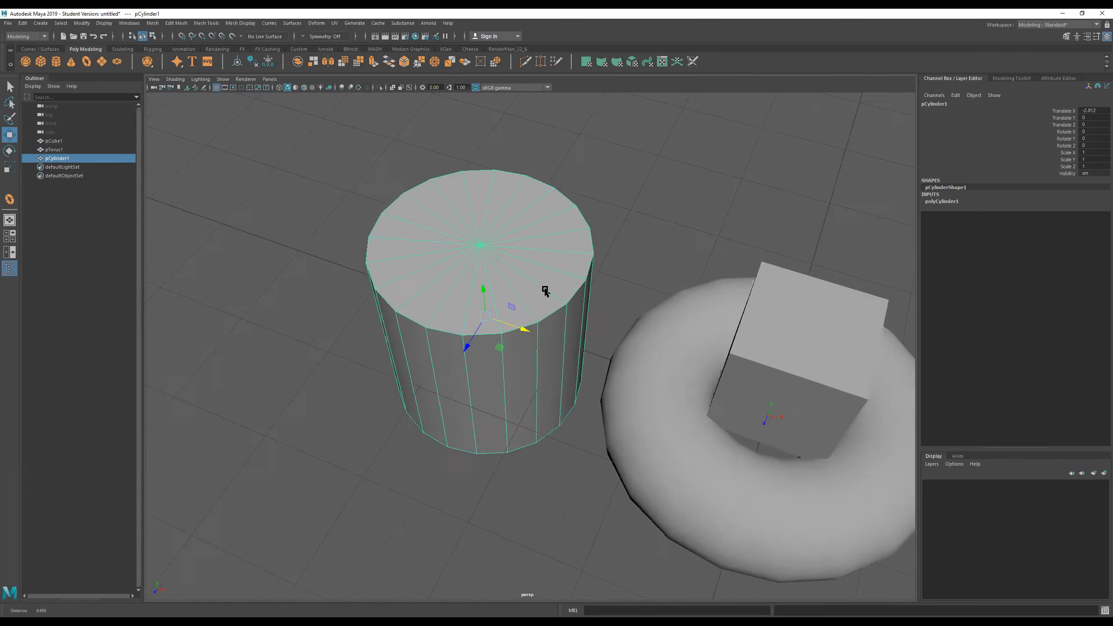
{"action": "left_click_drag", "start_coordinate": [570, 383], "coordinate": [436, 244], "text": "alt"}
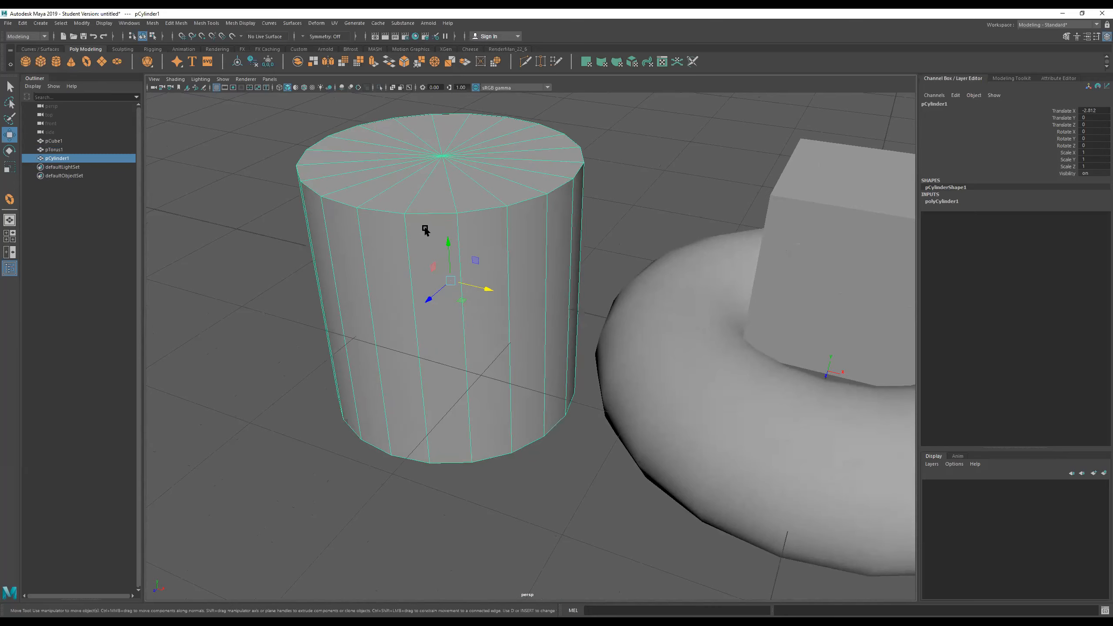
{"action": "left_click_drag", "start_coordinate": [477, 225], "coordinate": [400, 236], "text": "alt"}
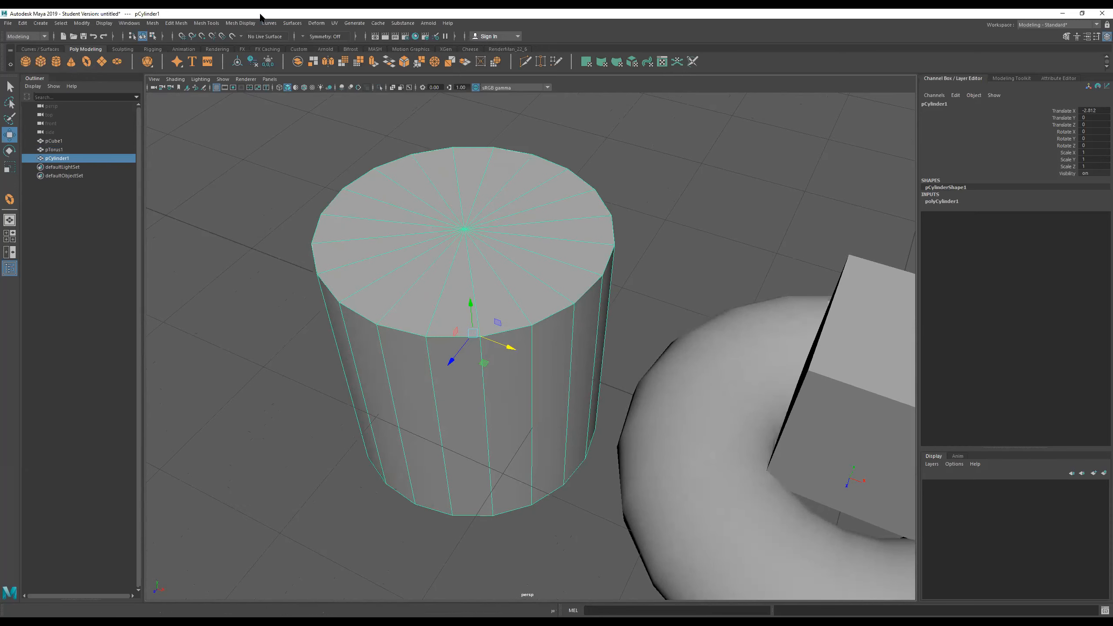
Create a default polygon sphere and move it along X to about -5.1, beyond the cylinder.
{"action": "left_click", "coordinate": [26, 61]}
{"action": "left_click_drag", "start_coordinate": [309, 207], "coordinate": [502, 328], "text": "alt"}
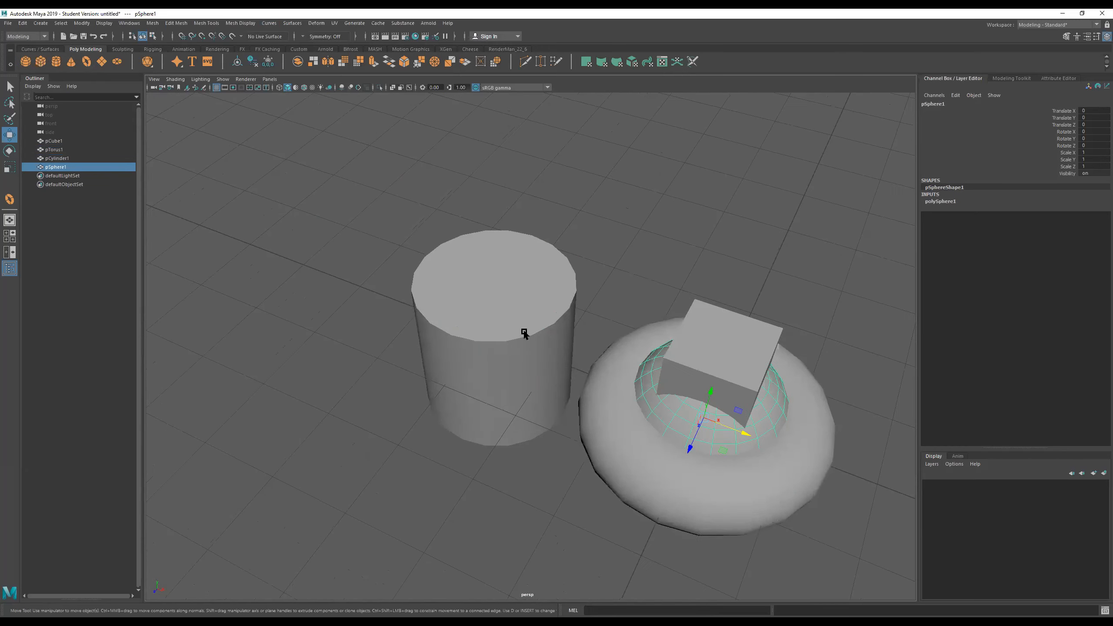
{"action": "left_click_drag", "start_coordinate": [742, 436], "coordinate": [385, 298]}
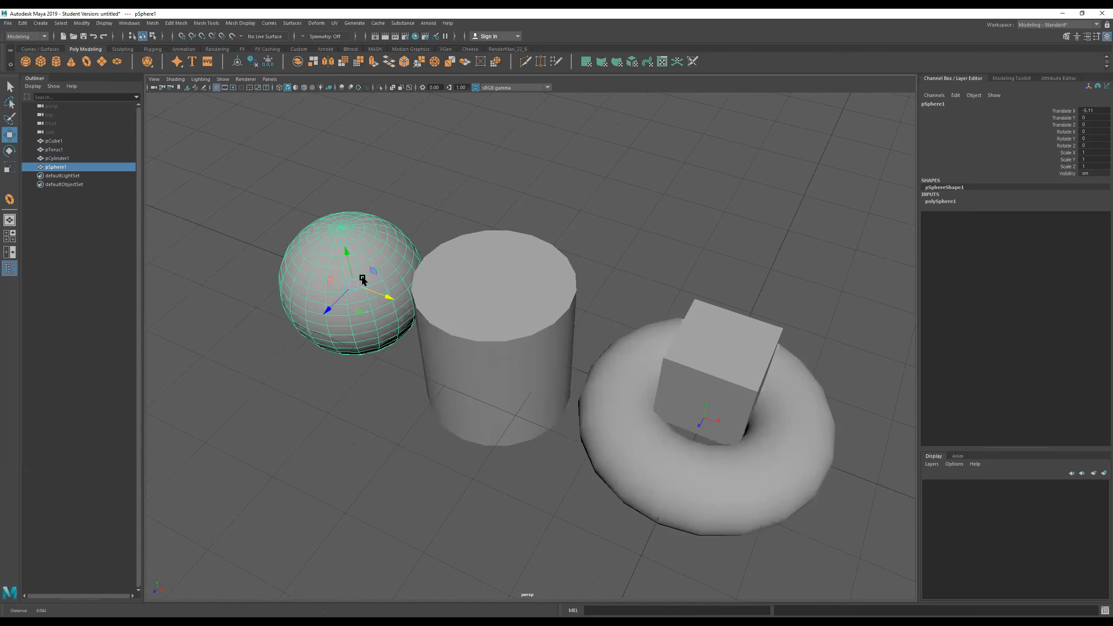
Examine how the edges converge at the sphere's top pole and at the centre of the cylinder's cap.
{"action": "scroll", "coordinate": [442, 249], "scroll_direction": "up", "scroll_amount": 5}
{"action": "scroll", "coordinate": [452, 290], "scroll_direction": "up", "scroll_amount": 2}
{"action": "left_click_drag", "start_coordinate": [427, 246], "coordinate": [608, 309], "text": "alt"}
{"action": "right_click_drag", "start_coordinate": [607, 309], "coordinate": [771, 219], "text": "alt"}
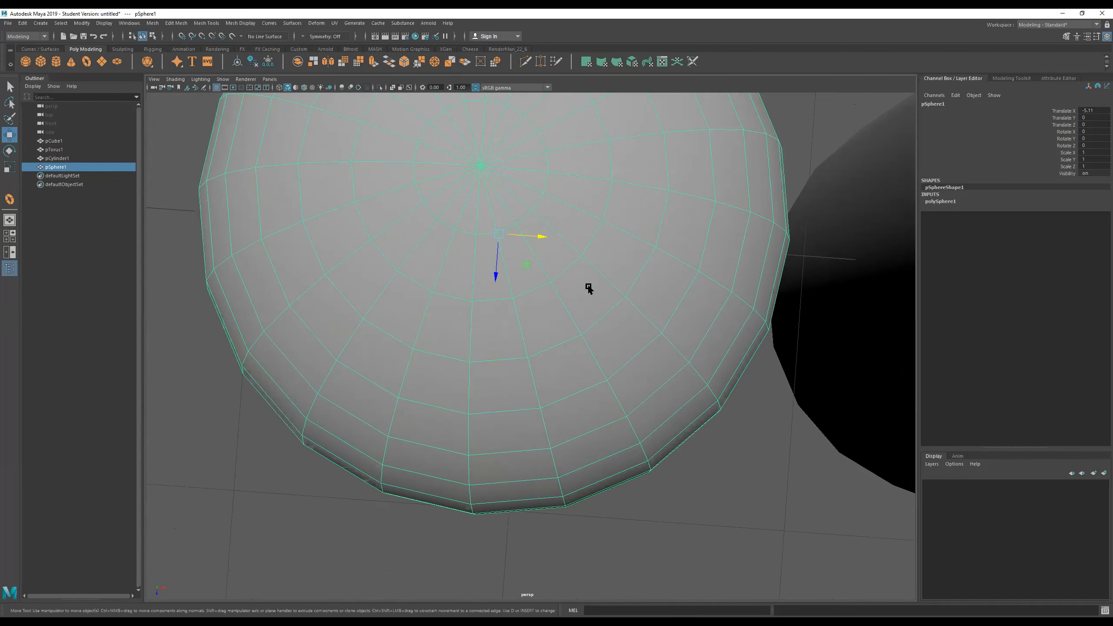
{"action": "left_click_drag", "start_coordinate": [570, 377], "coordinate": [551, 332], "text": "alt"}
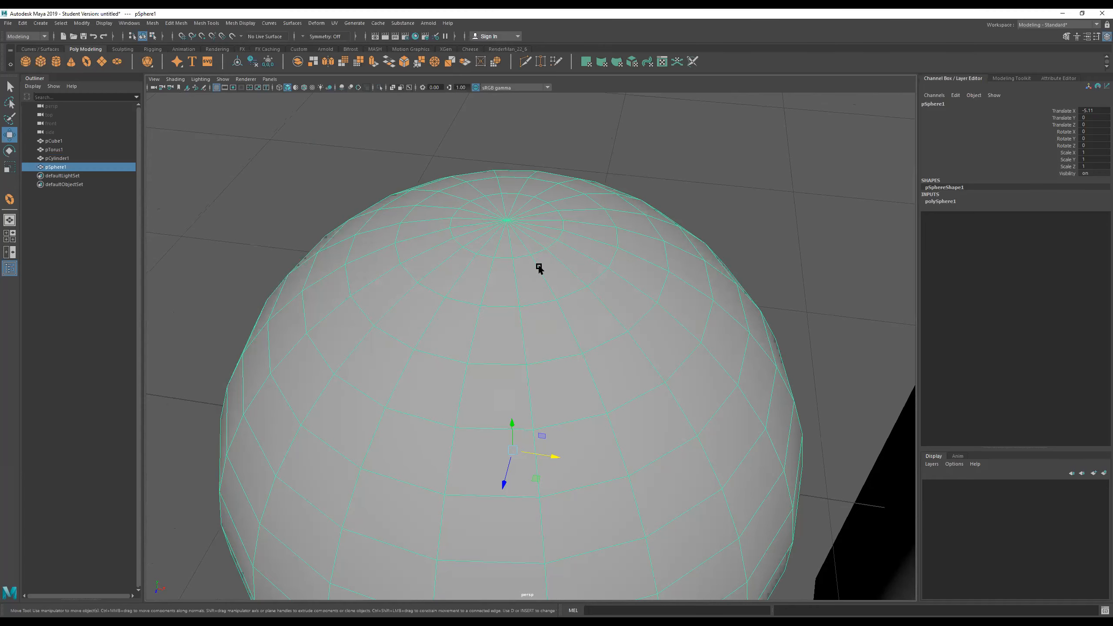
{"action": "left_click_drag", "start_coordinate": [535, 268], "coordinate": [579, 213], "text": "alt"}
{"action": "left_click_drag", "start_coordinate": [509, 242], "coordinate": [519, 169], "text": "alt"}
{"action": "right_click_drag", "start_coordinate": [519, 169], "coordinate": [477, 267], "text": "alt"}
{"action": "left_click_drag", "start_coordinate": [504, 267], "coordinate": [521, 324], "text": "alt"}
{"action": "middle_click_drag", "start_coordinate": [521, 325], "coordinate": [359, 306], "text": "alt"}
{"action": "left_click", "coordinate": [517, 306]}
{"action": "mouse_move", "coordinate": [611, 309]}
{"action": "left_mouse_down", "text": "alt"}
{"action": "mouse_move", "coordinate": [625, 303]}
{"action": "mouse_move", "coordinate": [617, 327]}
{"action": "left_mouse_up", "text": "alt"}
{"action": "right_click_drag", "start_coordinate": [615, 301], "coordinate": [496, 301], "text": "alt"}
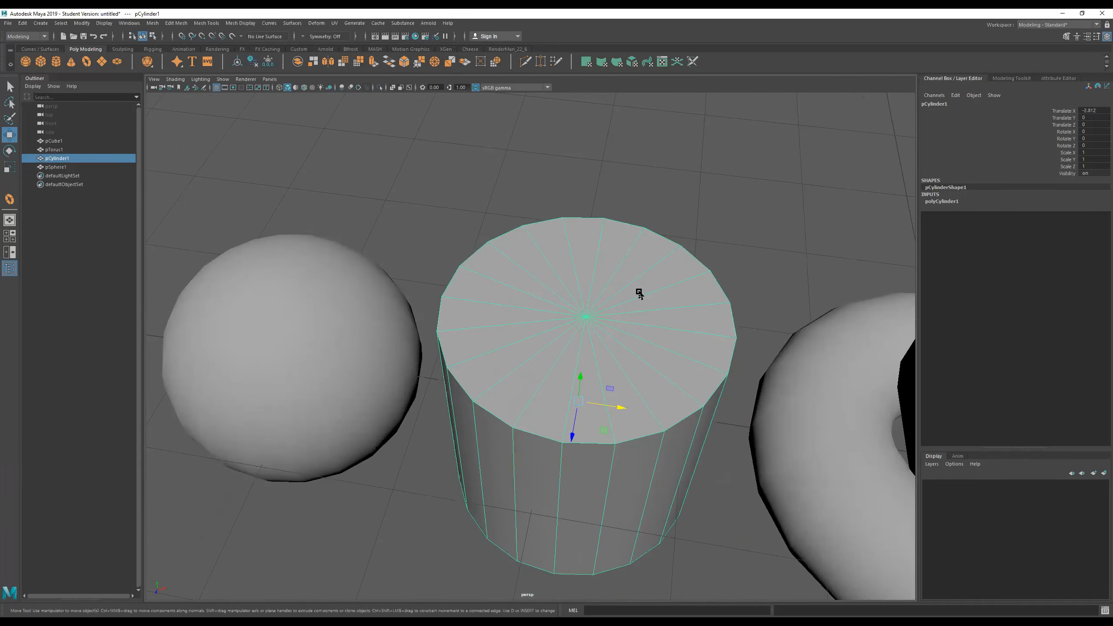
Delete the torus, cylinder and sphere, leaving only the cube.
{"action": "right_click_drag", "start_coordinate": [664, 296], "coordinate": [470, 306], "text": "alt"}
{"action": "left_click_drag", "start_coordinate": [470, 307], "coordinate": [647, 324], "text": "alt"}
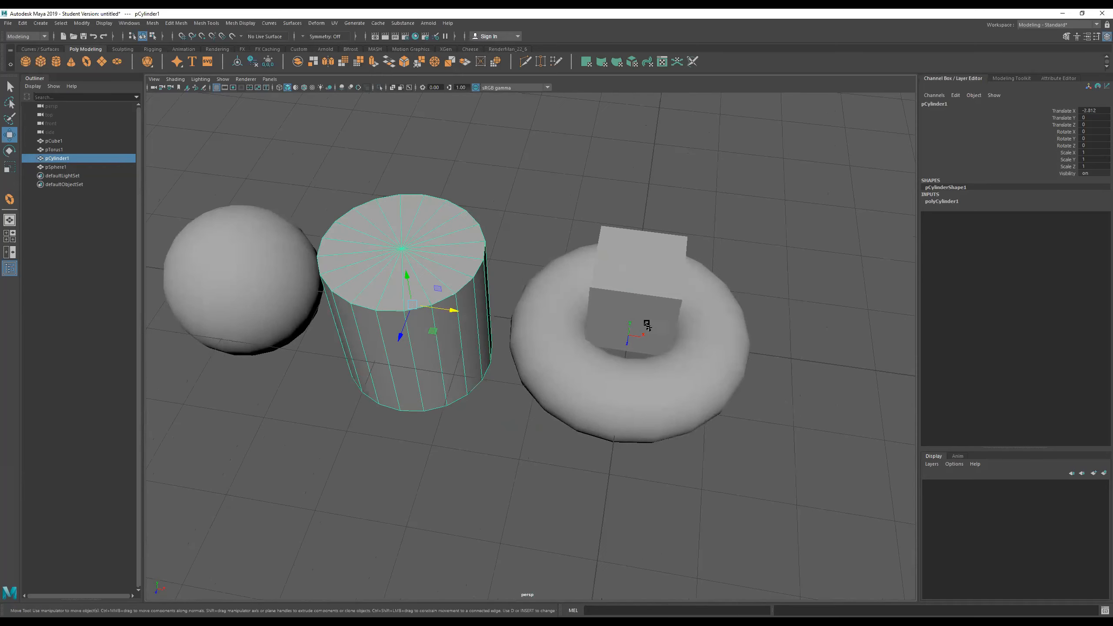
{"action": "left_click", "coordinate": [572, 351]}
{"action": "left_click", "coordinate": [375, 309], "text": "shift"}
{"action": "left_click", "coordinate": [240, 265], "text": "shift"}
{"action": "key", "text": "Delete"}
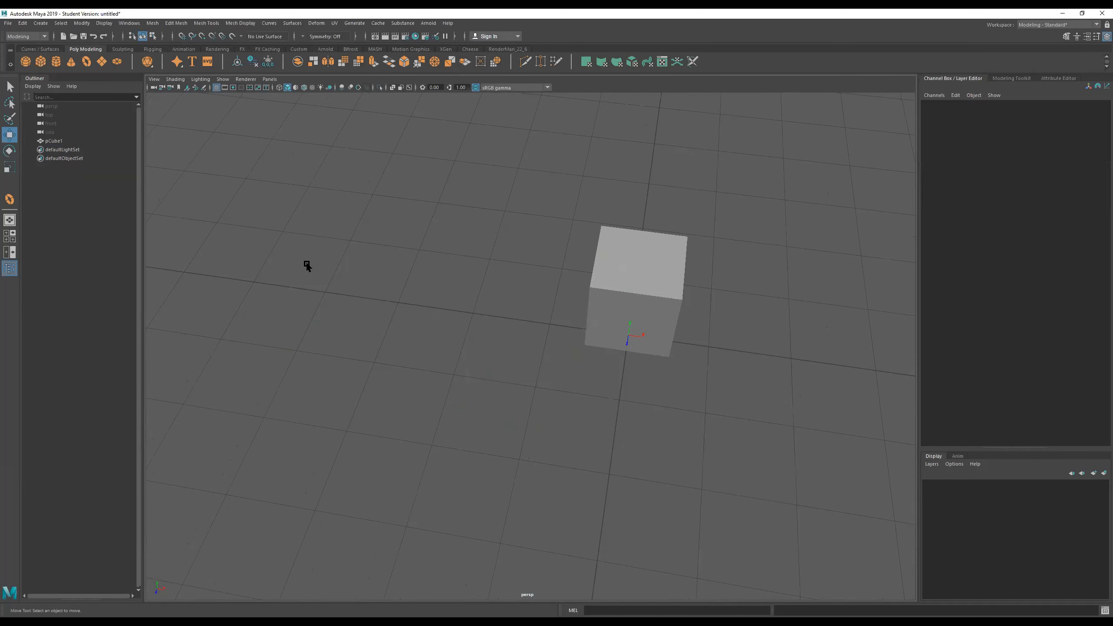
Frame the cube and shrink its height to a Scale Y of about 0.8.
{"action": "left_click", "coordinate": [619, 268]}
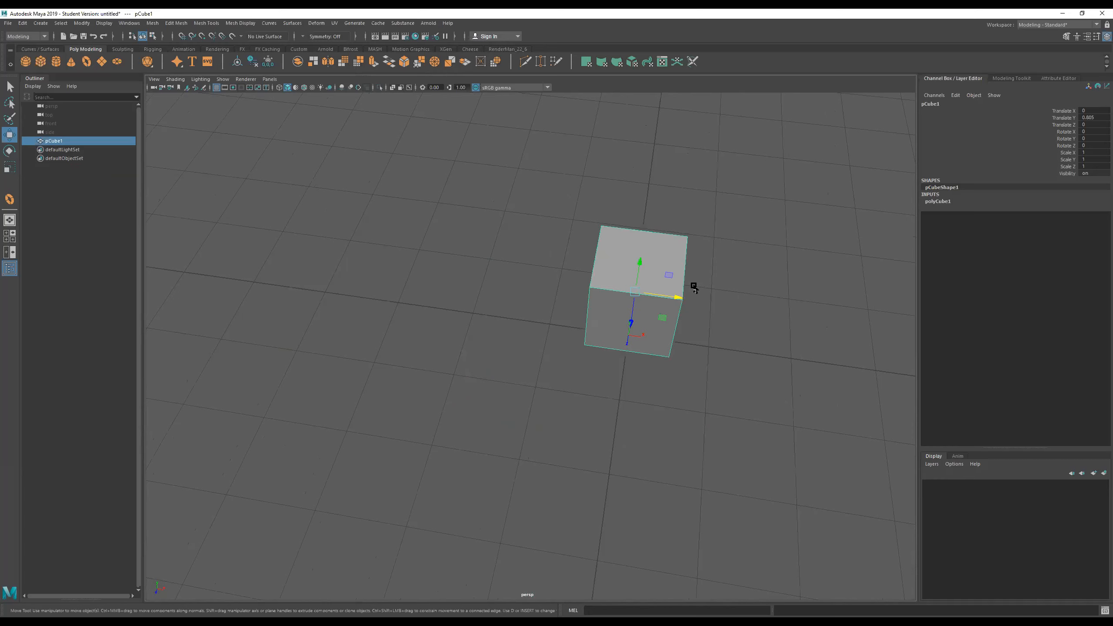
{"action": "scroll", "coordinate": [686, 263], "scroll_direction": "up", "scroll_amount": 3}
{"action": "key", "text": "f"}
{"action": "left_click_drag", "start_coordinate": [743, 351], "coordinate": [693, 331], "text": "alt"}
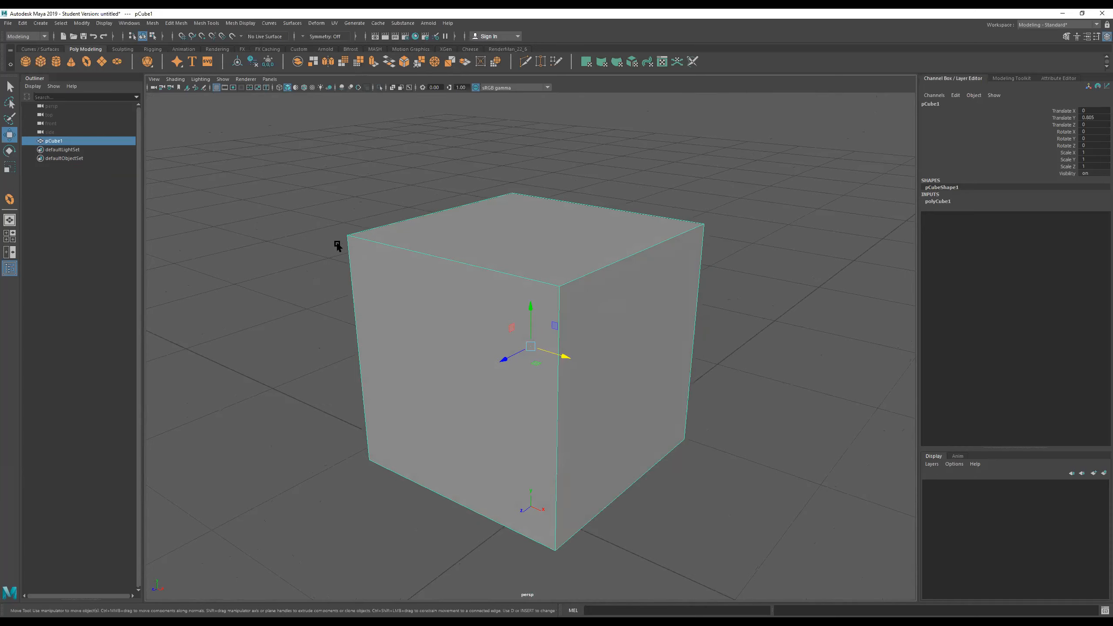
{"action": "key", "text": "r"}
{"action": "left_click_drag", "start_coordinate": [529, 308], "coordinate": [521, 340]}
{"action": "key", "text": "ctrl+z"}
{"action": "middle_click_drag", "start_coordinate": [521, 341], "coordinate": [588, 339], "text": "alt"}
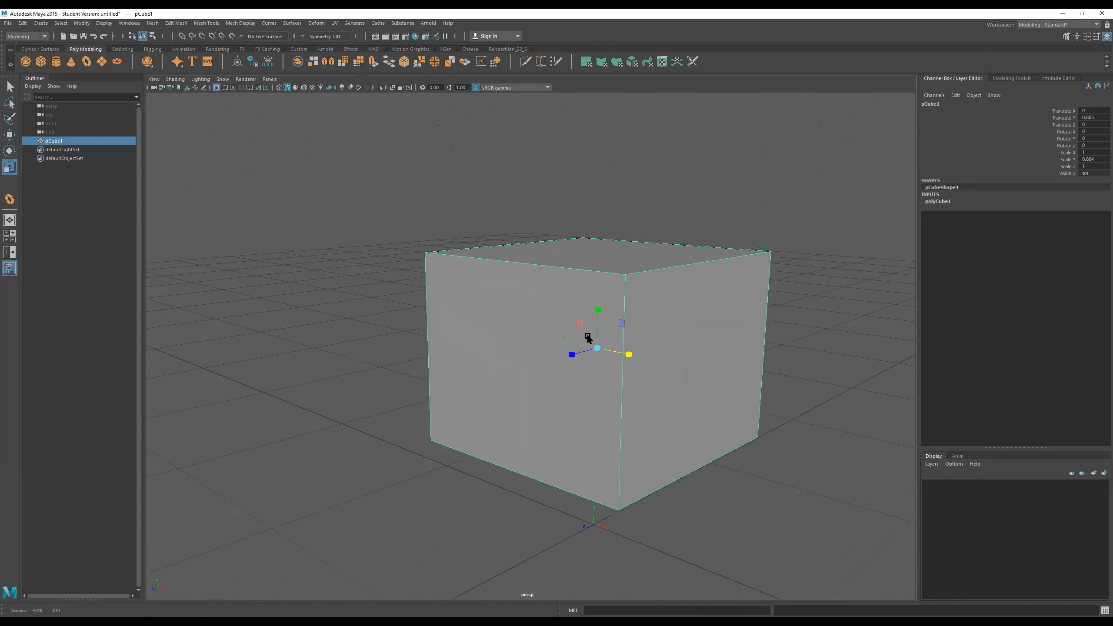
{"action": "right_click", "coordinate": [442, 256]}
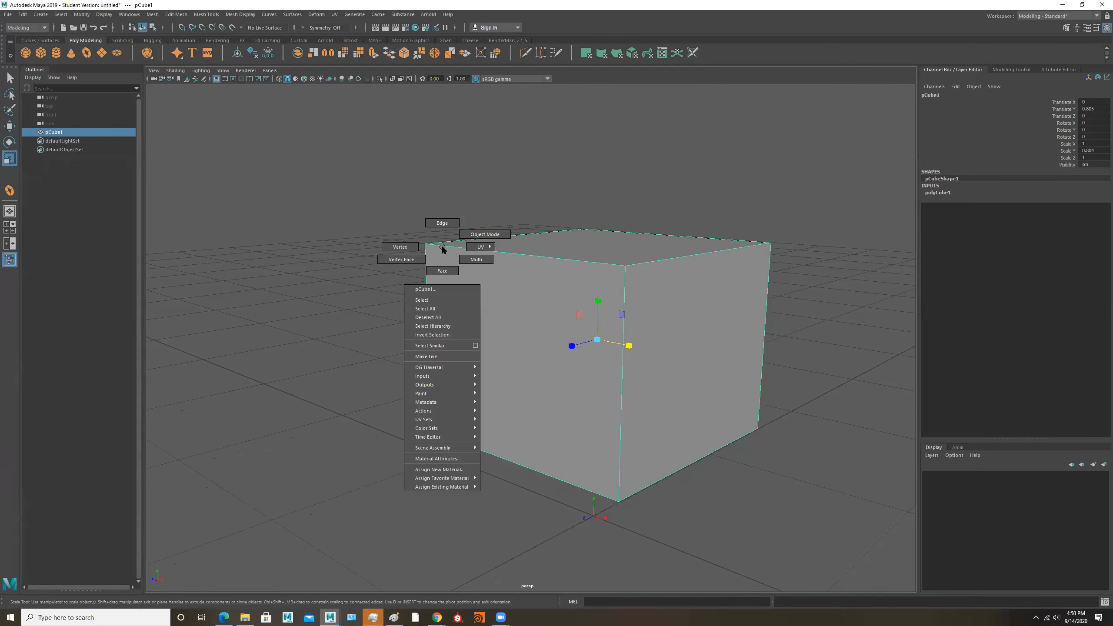
{"action": "right_click_drag", "start_coordinate": [441, 247], "coordinate": [283, 251]}
{"action": "right_click_drag", "start_coordinate": [440, 248], "coordinate": [493, 258]}
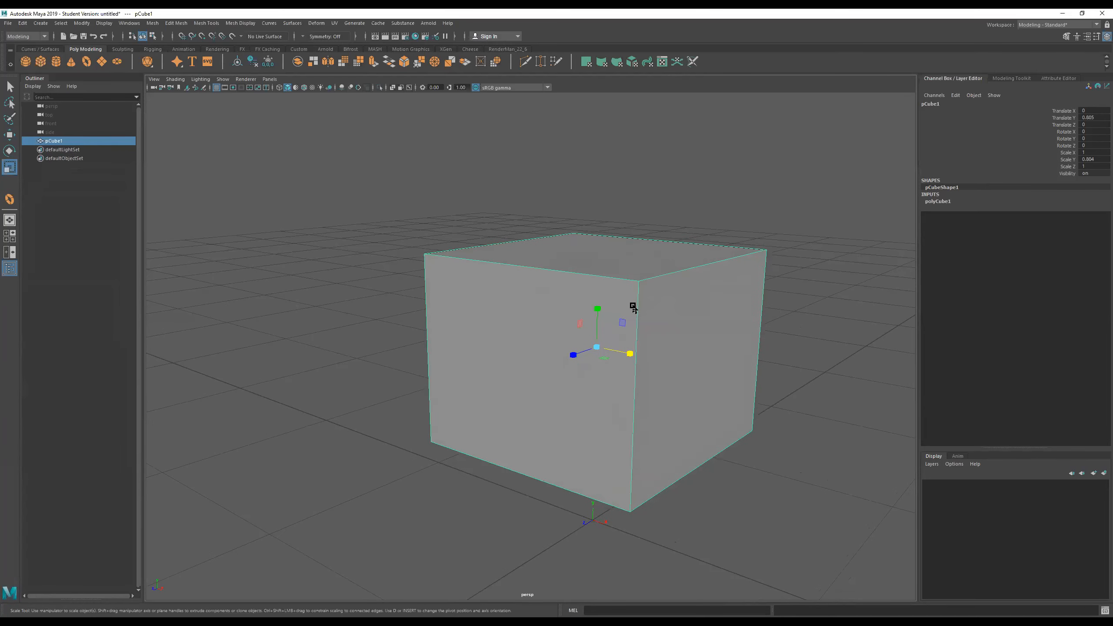
Create a default polygon sphere at the origin, with the Move tool active.
{"action": "right_click_drag", "start_coordinate": [617, 298], "coordinate": [543, 310], "text": "alt"}
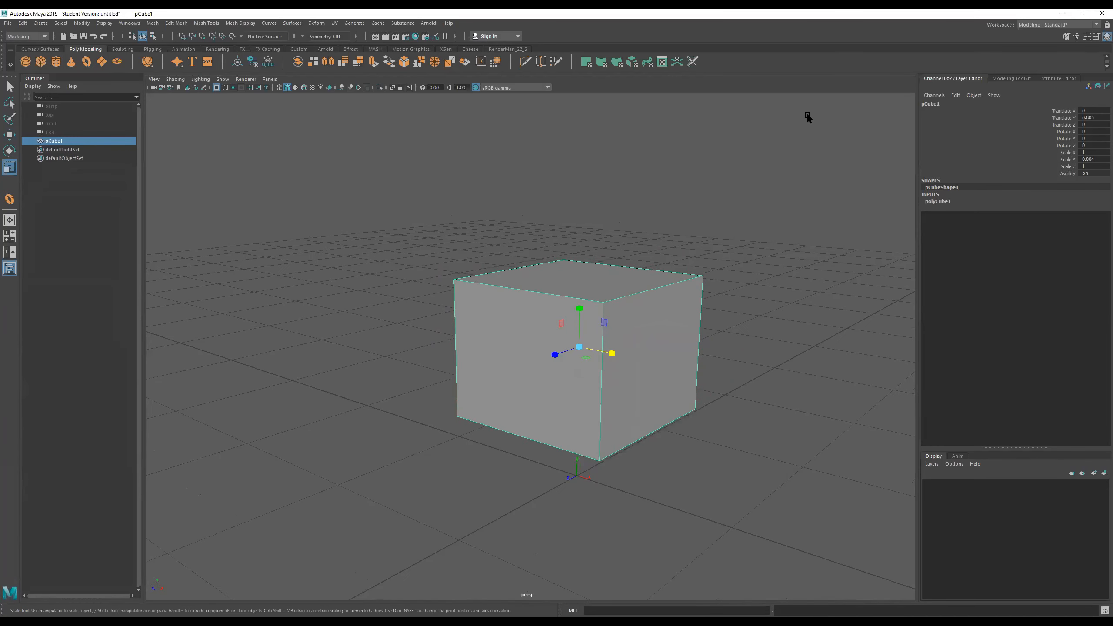
{"action": "left_click_drag", "start_coordinate": [670, 274], "coordinate": [656, 323], "text": "alt"}
{"action": "key", "text": "w"}
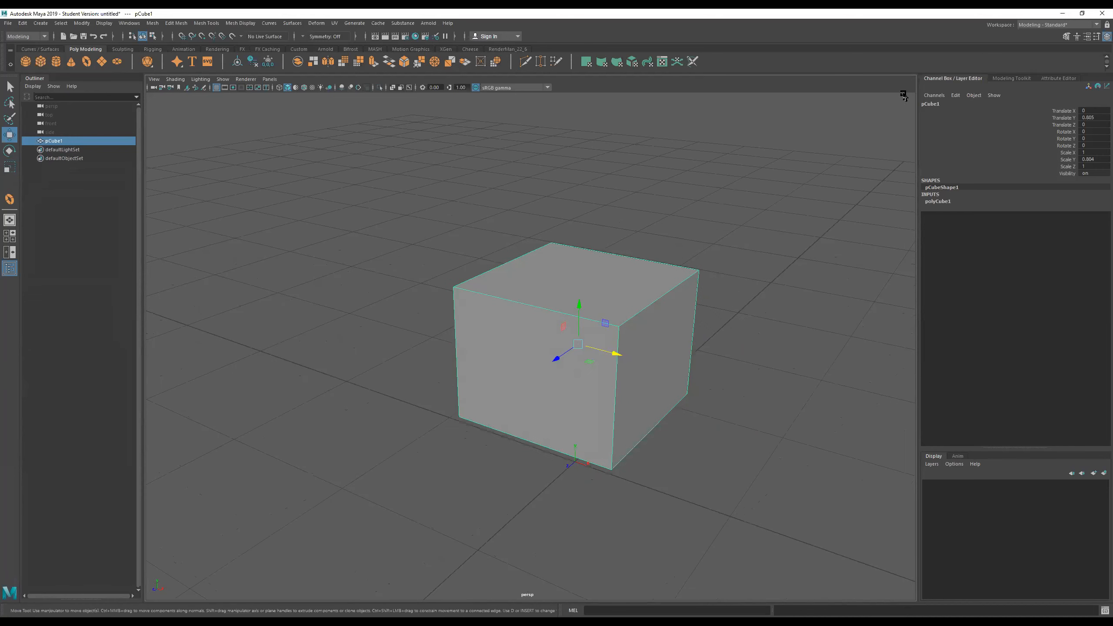
{"action": "left_click", "coordinate": [26, 61]}
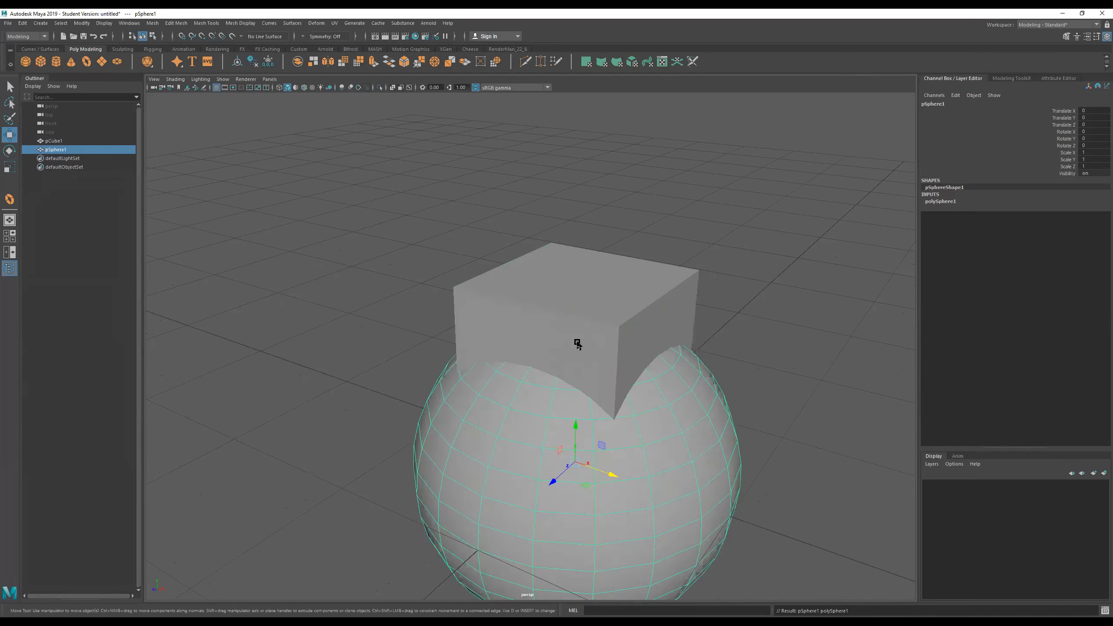
Move the sphere along X to a Translate X of about -4.4 and put both the sphere and the cube in vertex mode.
{"action": "left_click_drag", "start_coordinate": [611, 477], "coordinate": [684, 249]}
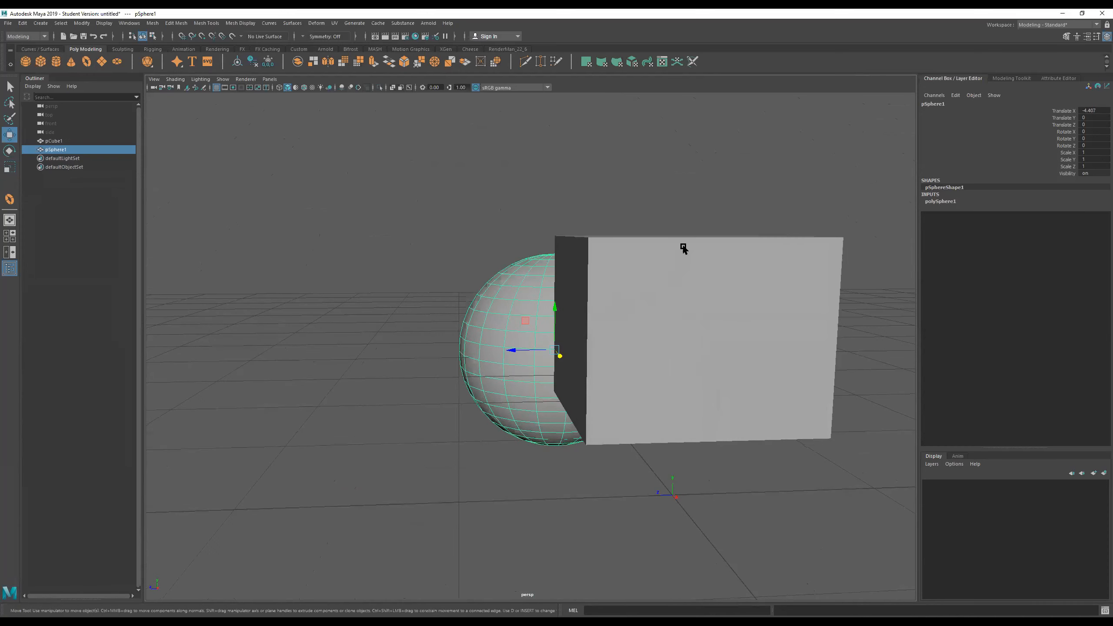
{"action": "left_click", "coordinate": [691, 304]}
{"action": "right_click", "coordinate": [692, 268]}
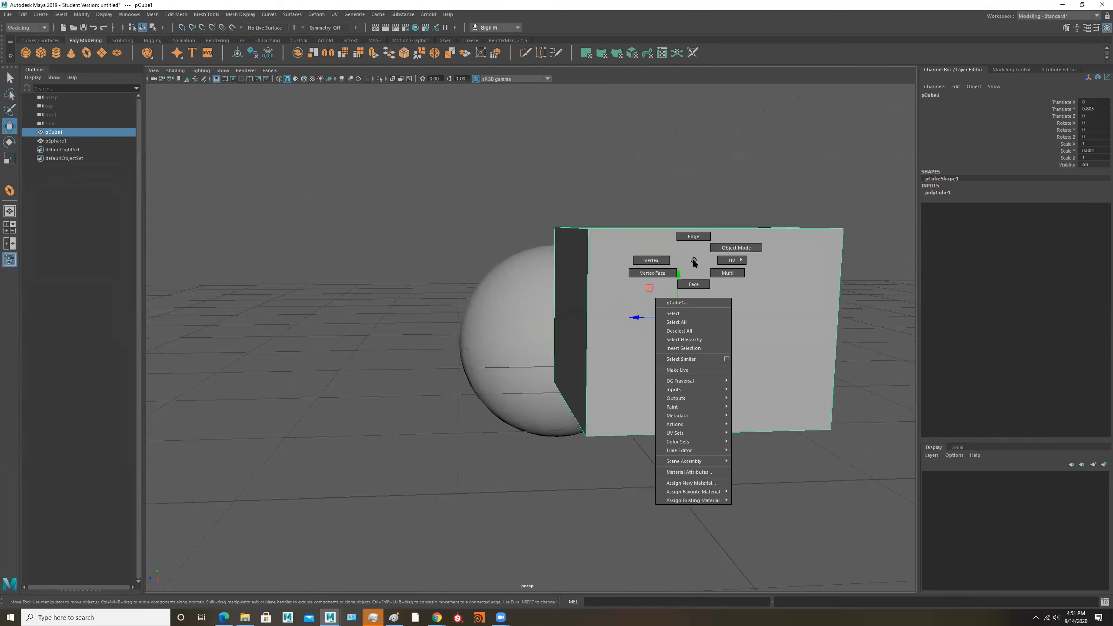
{"action": "right_click_drag", "start_coordinate": [517, 293], "coordinate": [491, 293]}
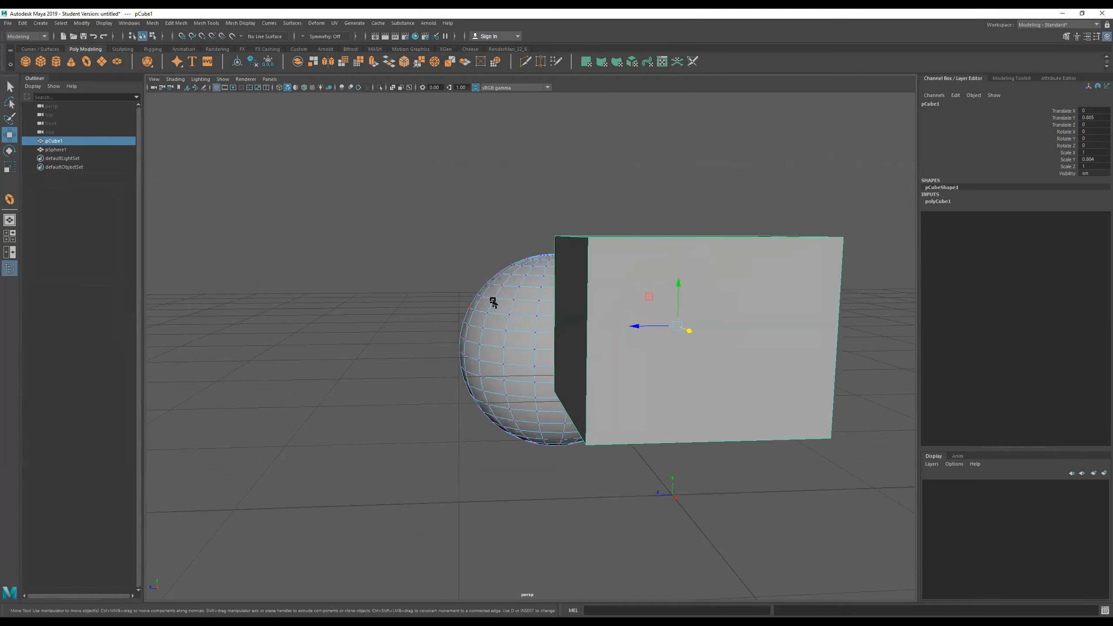
{"action": "right_click", "coordinate": [786, 299]}
{"action": "right_click_drag", "start_coordinate": [786, 291], "coordinate": [742, 290]}
Select the upper vertices of the sphere and the top vertices of the cube together with one marquee.
{"action": "left_click_drag", "start_coordinate": [429, 251], "coordinate": [683, 330]}
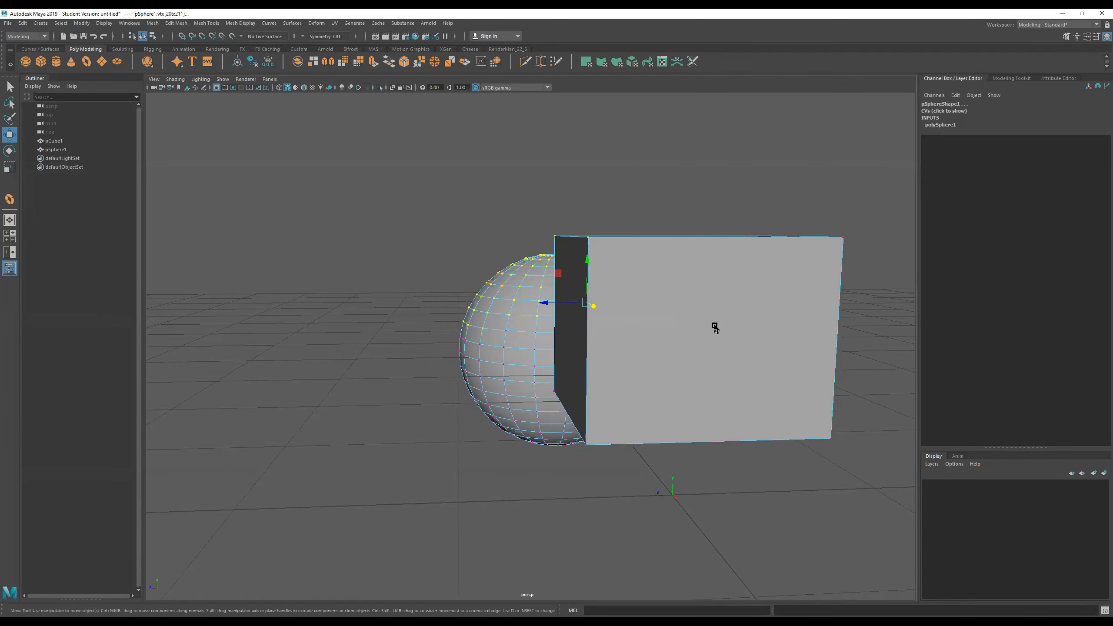
{"action": "left_click_drag", "start_coordinate": [566, 302], "coordinate": [598, 356]}
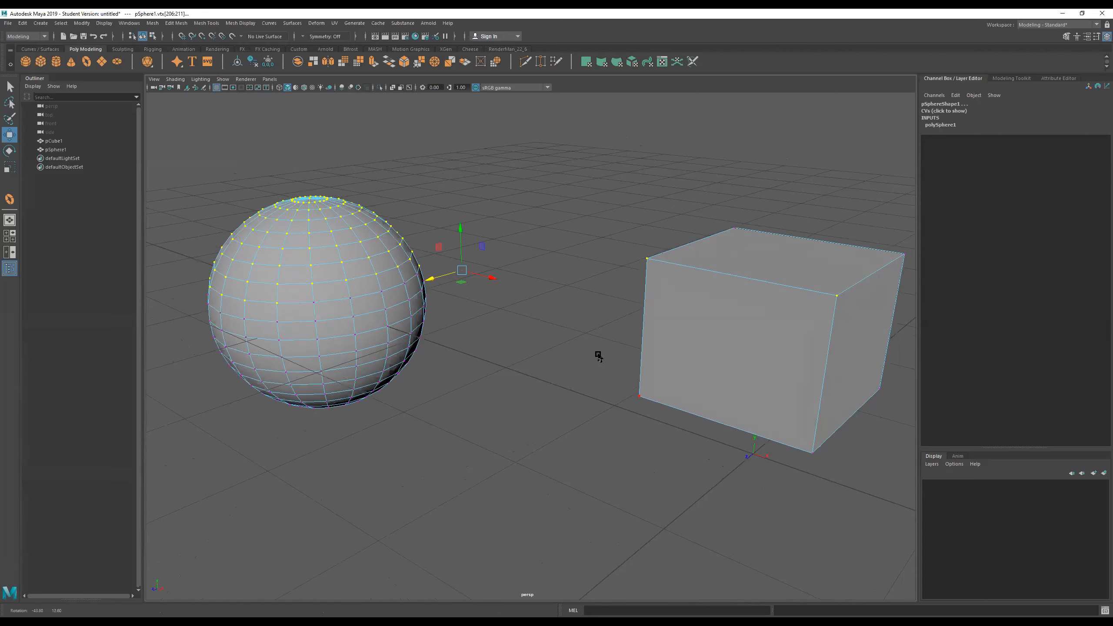
{"action": "right_click_drag", "start_coordinate": [598, 356], "coordinate": [543, 359], "text": "alt"}
{"action": "left_click_drag", "start_coordinate": [543, 358], "coordinate": [631, 332], "text": "alt"}
{"action": "left_click_drag", "start_coordinate": [658, 395], "coordinate": [701, 417], "text": "alt"}
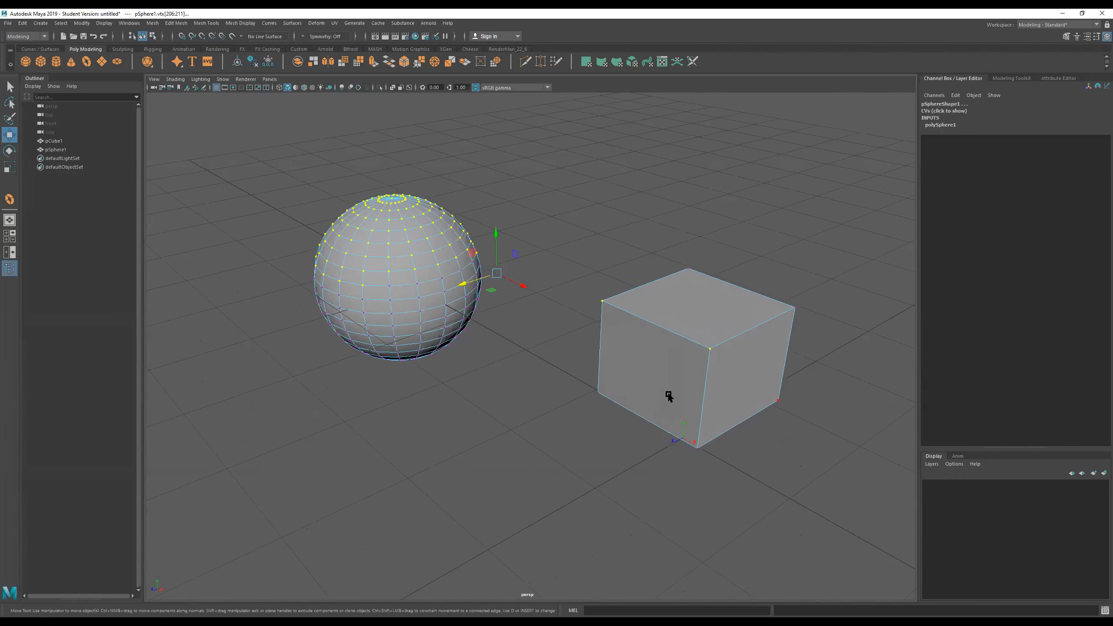
Return the sphere to object mode, select it, and switch it back to vertex mode.
{"action": "right_click_drag", "start_coordinate": [406, 259], "coordinate": [500, 171]}
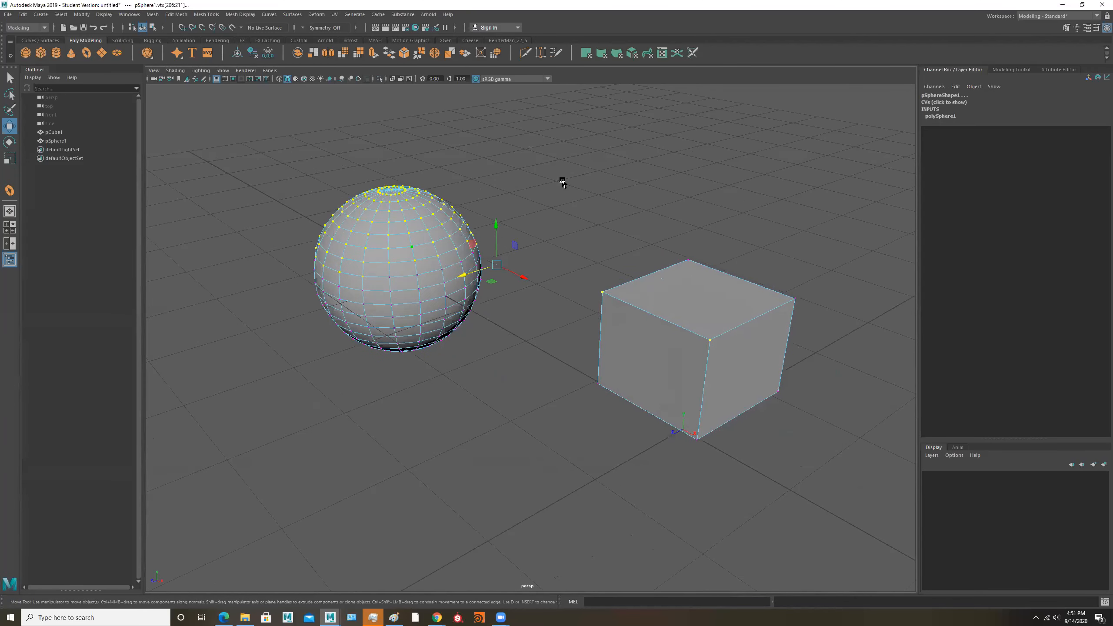
{"action": "left_click", "coordinate": [402, 256]}
{"action": "right_click", "coordinate": [402, 236]}
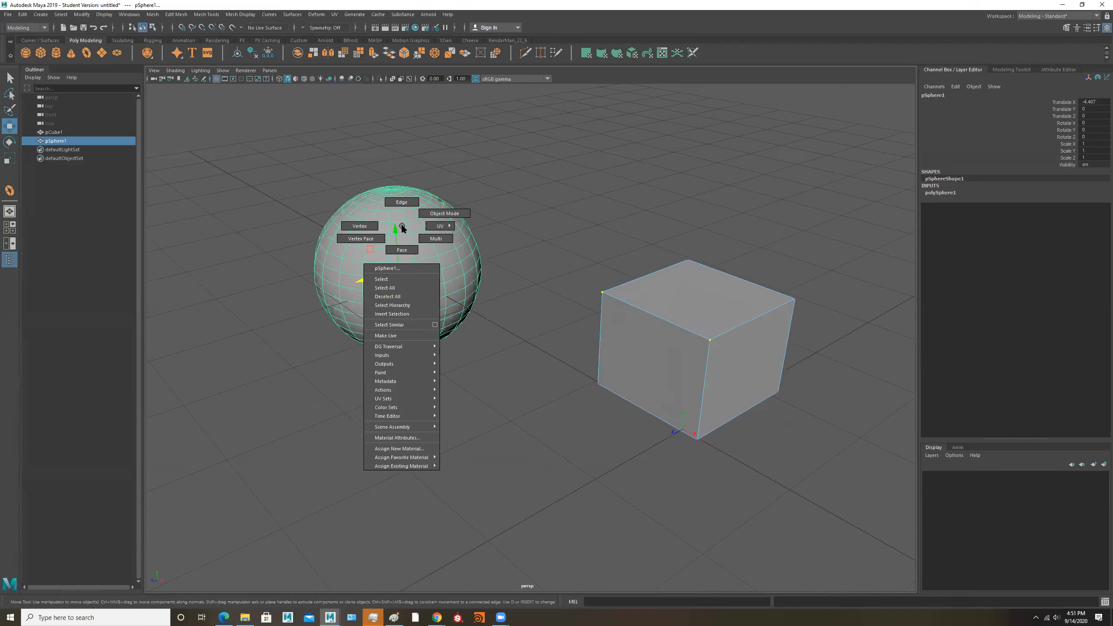
{"action": "right_click_drag", "start_coordinate": [402, 227], "coordinate": [348, 226]}
Marquee-select the sphere's vertices with progressively larger areas until the whole sphere is covered.
{"action": "middle_click_drag", "start_coordinate": [485, 241], "coordinate": [620, 284], "text": "alt"}
{"action": "scroll", "coordinate": [474, 253], "scroll_direction": "up", "scroll_amount": 3}
{"action": "left_click_drag", "start_coordinate": [301, 159], "coordinate": [469, 245]}
{"action": "left_click_drag", "start_coordinate": [278, 142], "coordinate": [618, 334]}
{"action": "left_click_drag", "start_coordinate": [244, 124], "coordinate": [620, 378]}
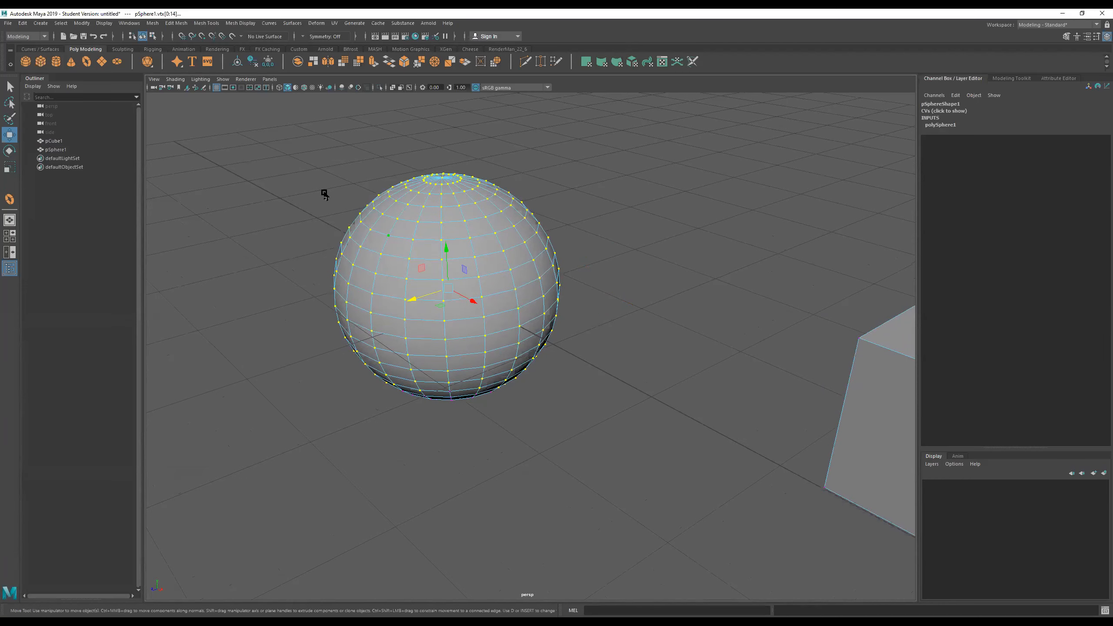
Select the cube's nearest top corner vertex and examine how the edges meet there.
{"action": "middle_click_drag", "start_coordinate": [684, 316], "coordinate": [356, 223], "text": "alt"}
{"action": "left_click", "coordinate": [451, 252]}
{"action": "right_click_drag", "start_coordinate": [517, 252], "coordinate": [471, 255], "text": "alt"}
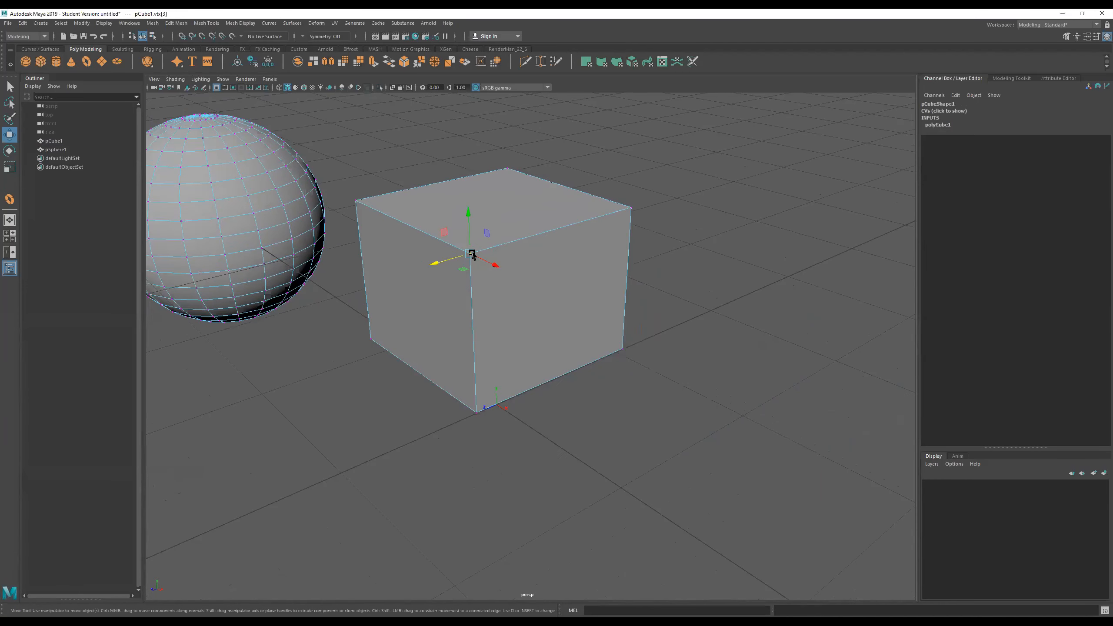
{"action": "left_click_drag", "start_coordinate": [472, 254], "coordinate": [469, 239], "text": "alt"}
{"action": "right_click_drag", "start_coordinate": [472, 232], "coordinate": [371, 217]}
{"action": "left_click_drag", "start_coordinate": [467, 244], "coordinate": [479, 228], "text": "alt"}
{"action": "left_click_drag", "start_coordinate": [682, 188], "coordinate": [671, 214], "text": "alt"}
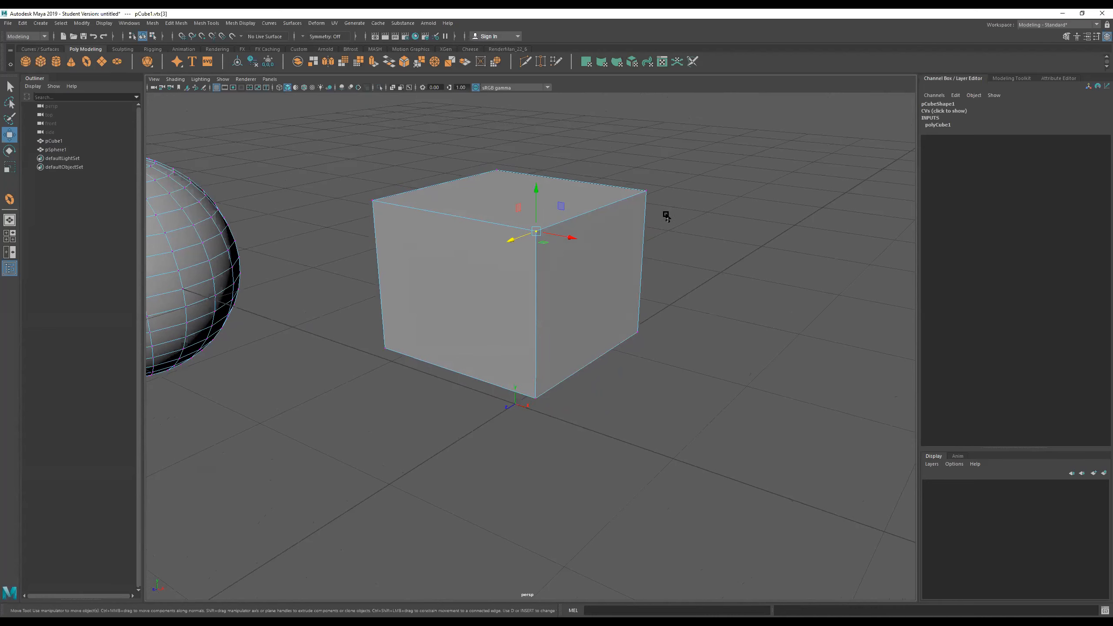
Compare the cube and sphere in wireframe and shaded display, finishing in shaded display.
{"action": "key", "text": "4"}
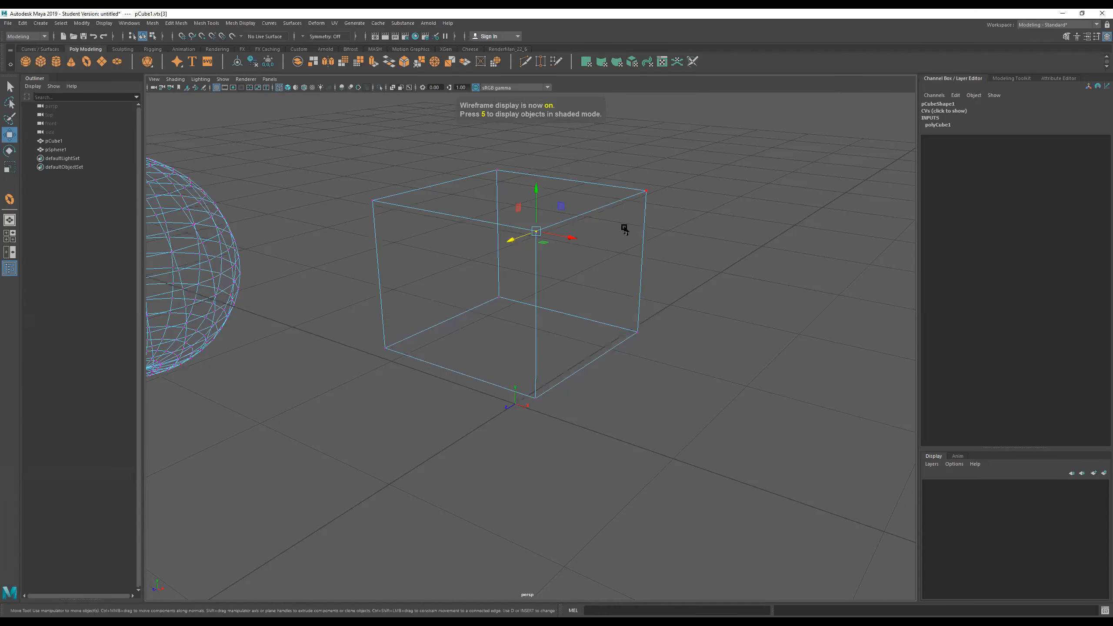
{"action": "key", "text": "5"}
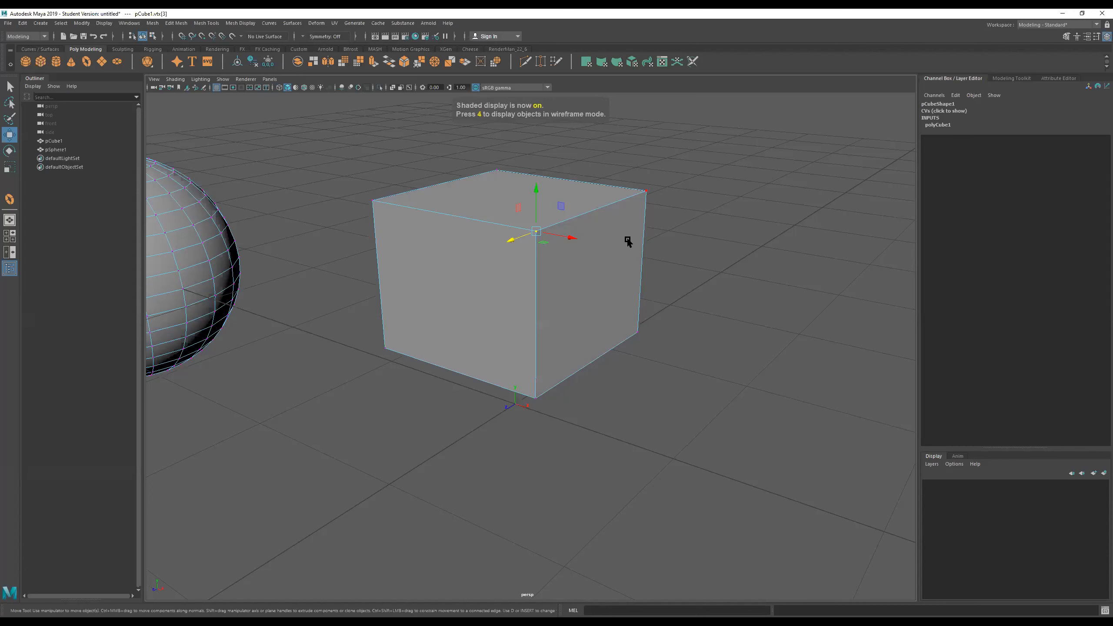
{"action": "key", "text": "4"}
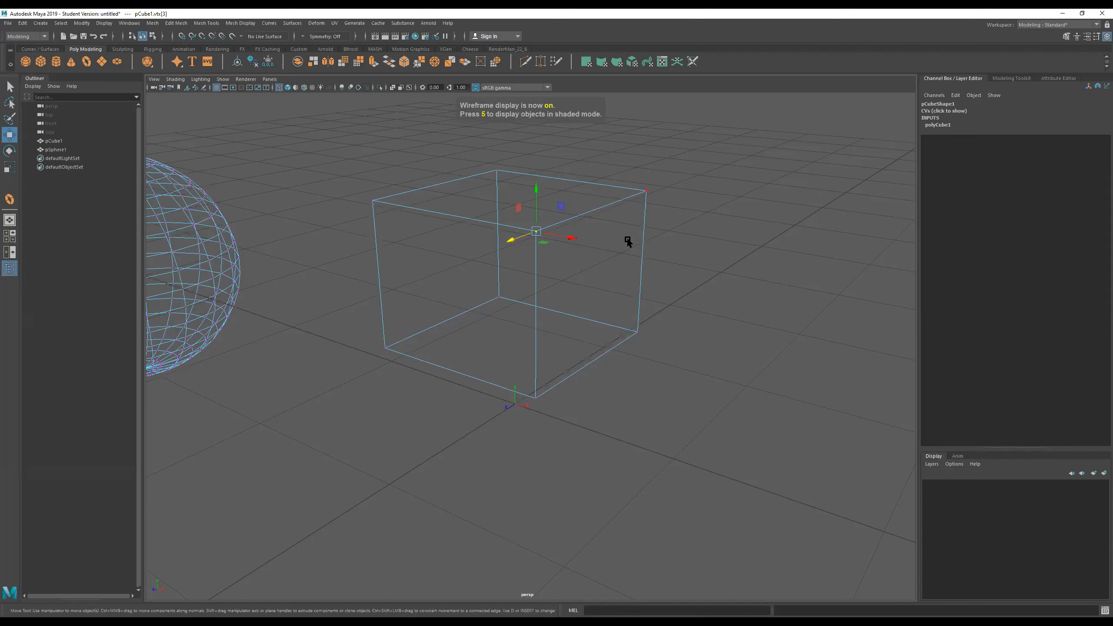
{"action": "key", "text": "5"}
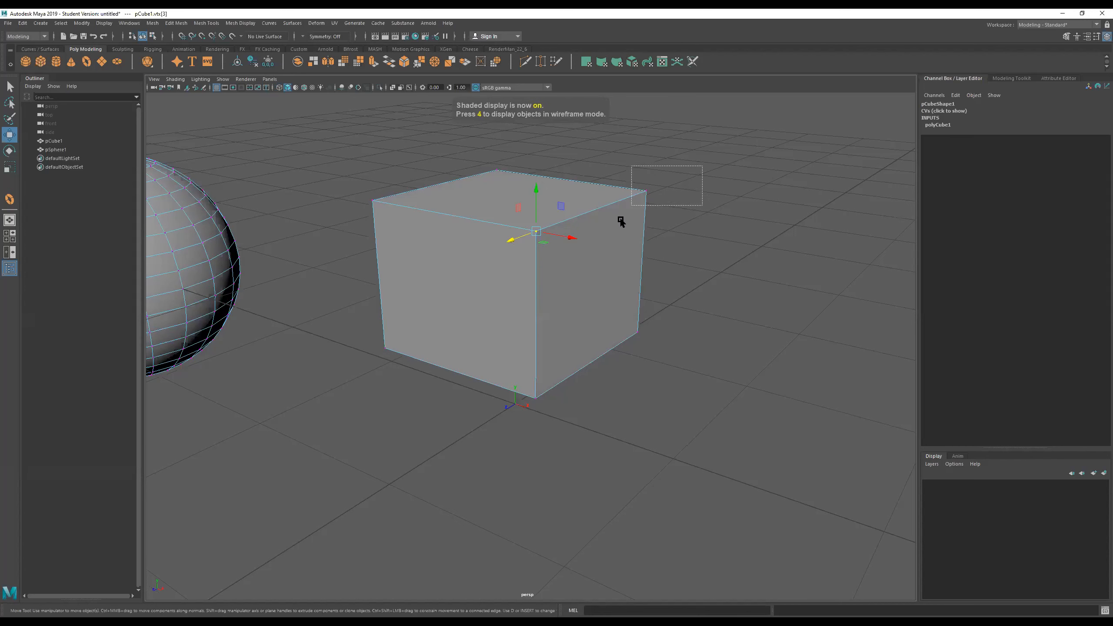
Select the cube's rear top corner vertex, test moving it downward and along X, and undo both moves.
{"action": "left_click", "coordinate": [646, 191]}
{"action": "left_click_drag", "start_coordinate": [646, 148], "coordinate": [634, 215]}
{"action": "key", "text": "ctrl+z"}
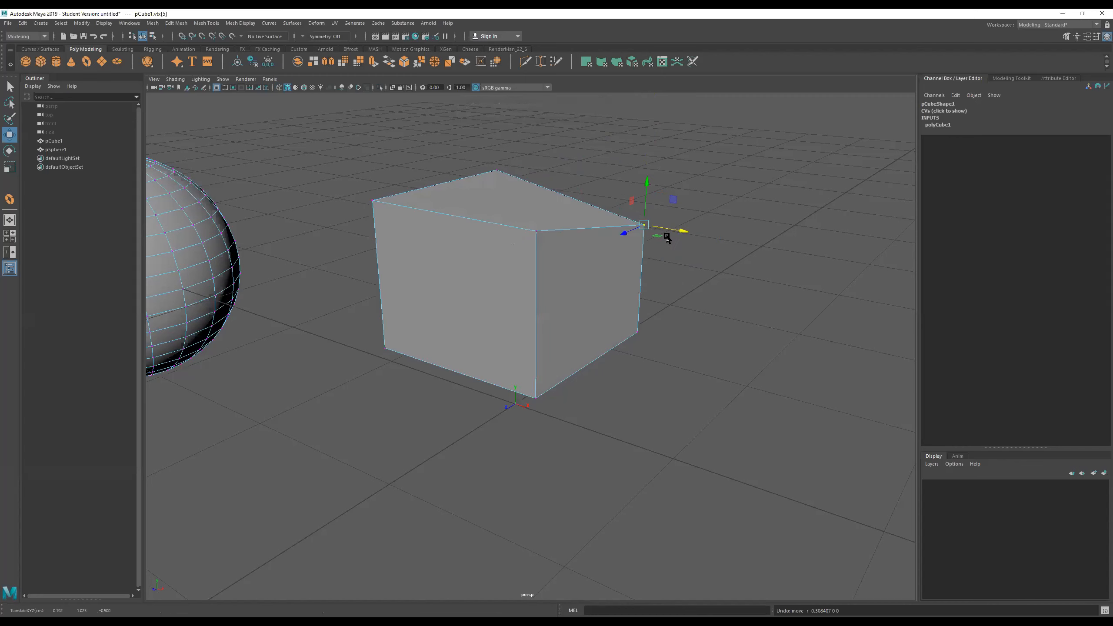
{"action": "key", "text": "ctrl+z"}
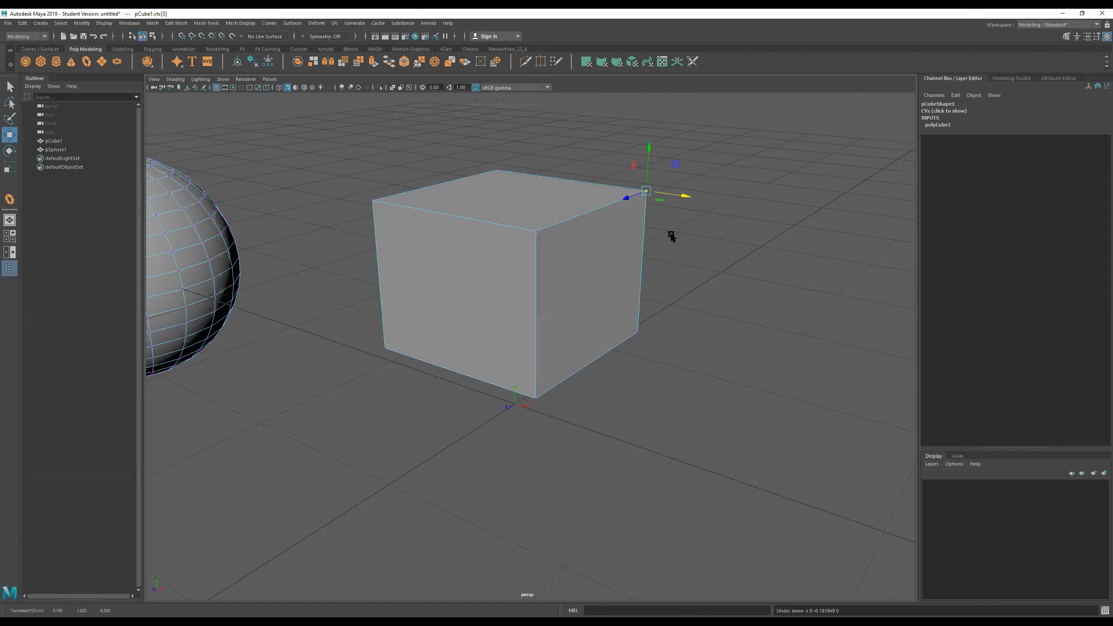
Try rotating the single corner vertex, undo it, and cycle through the Scale and Rotate tools back to Move.
{"action": "key", "text": "e"}
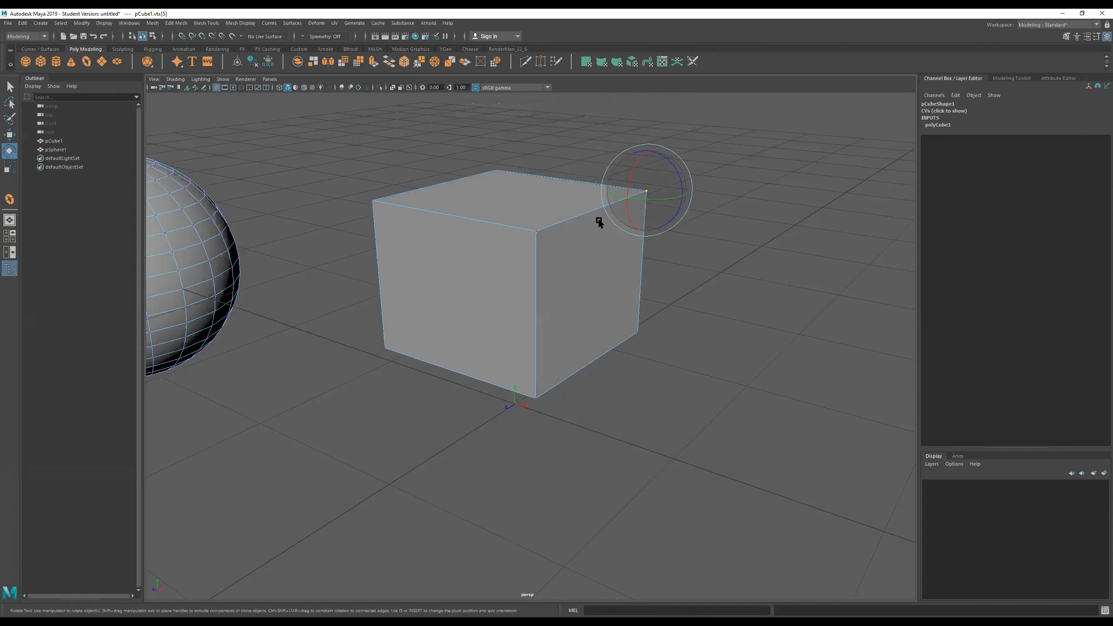
{"action": "key", "text": "ctrl+z"}
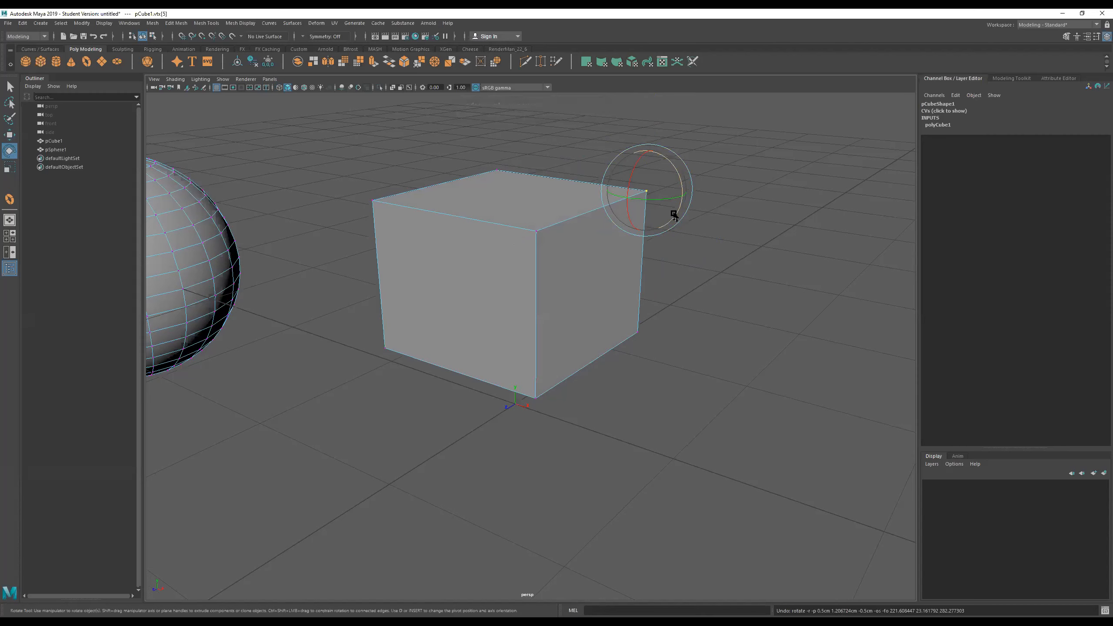
{"action": "key", "text": "t"}
{"action": "key", "text": "r"}
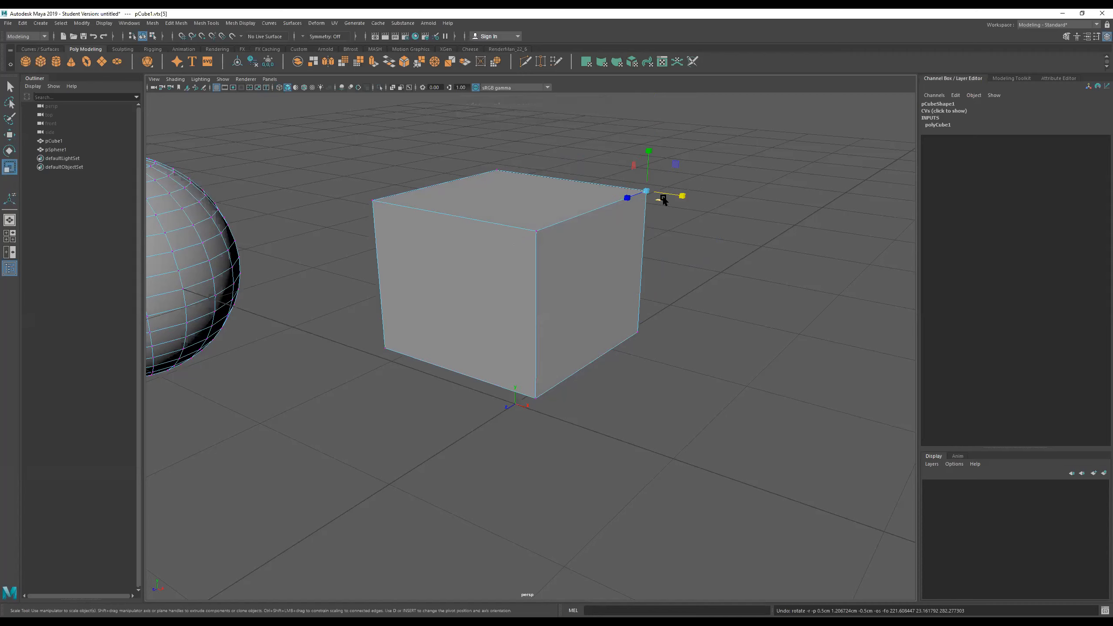
{"action": "key", "text": "e"}
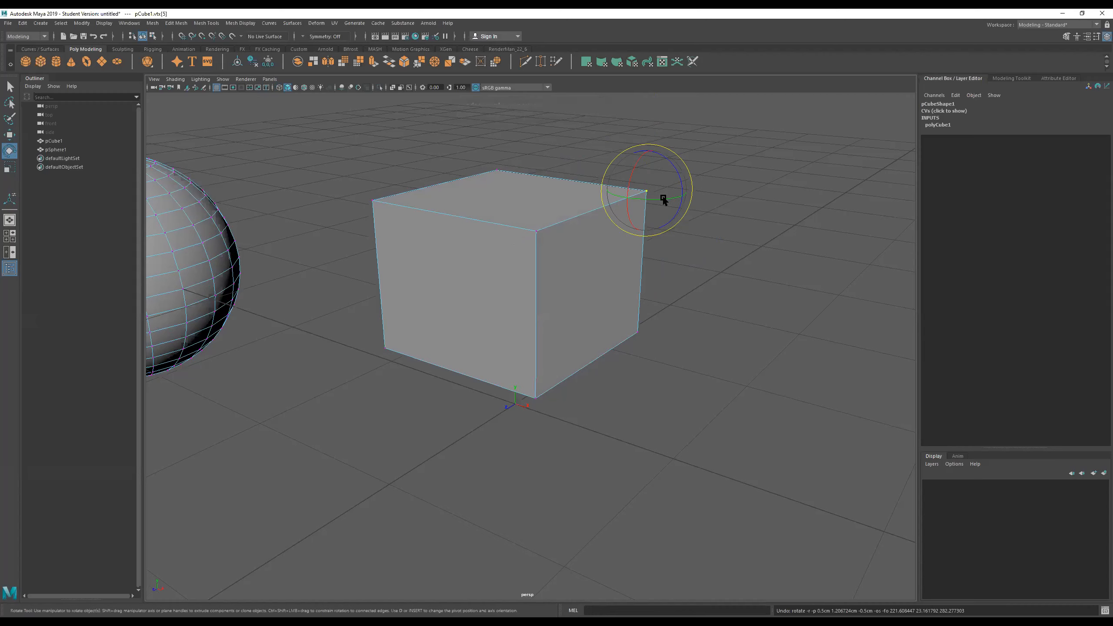
{"action": "key", "text": "w"}
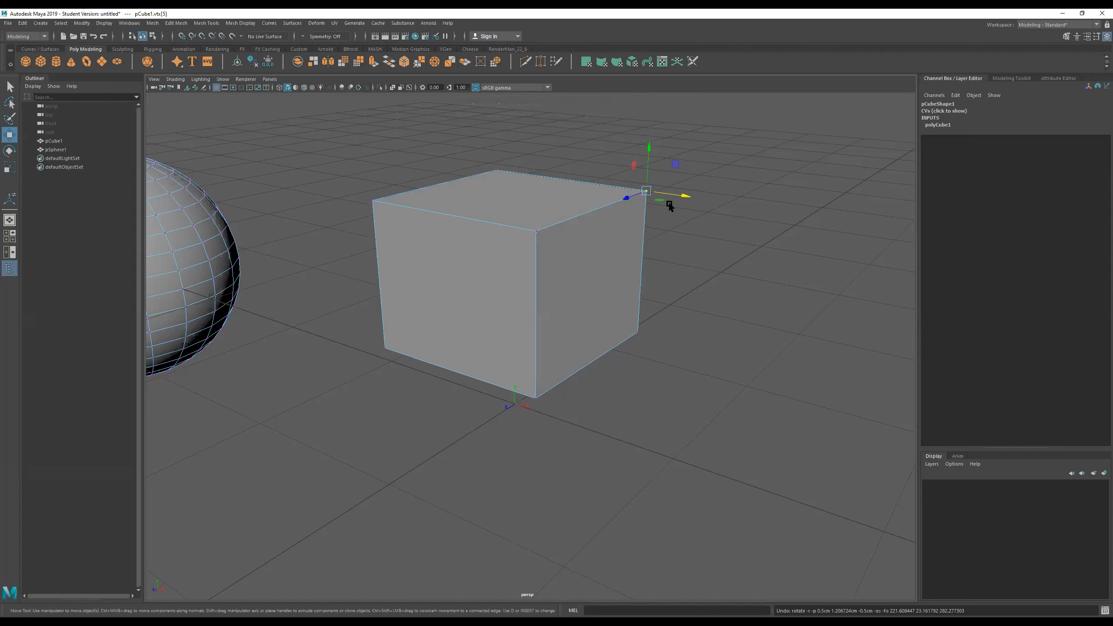
Shift the selected corner vertex slightly along X and undo the move.
{"action": "left_click_drag", "start_coordinate": [682, 213], "coordinate": [701, 229], "text": "alt"}
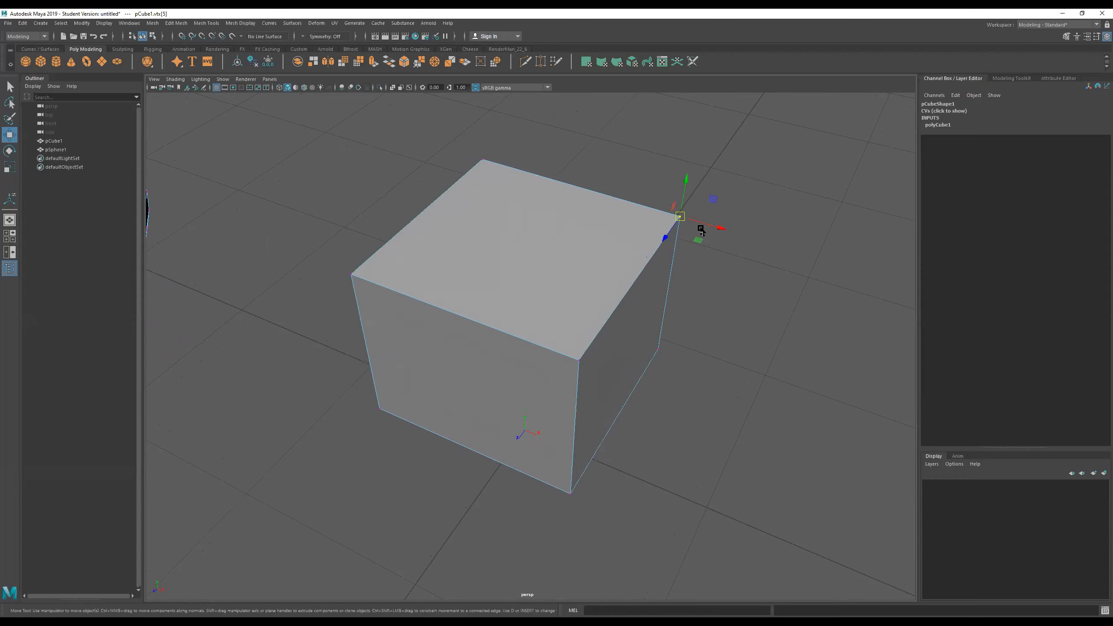
{"action": "mouse_move", "coordinate": [712, 223]}
{"action": "left_mouse_down"}
{"action": "mouse_move", "coordinate": [644, 199]}
{"action": "mouse_move", "coordinate": [705, 217]}
{"action": "left_mouse_up"}
{"action": "key", "text": "ctrl+z"}
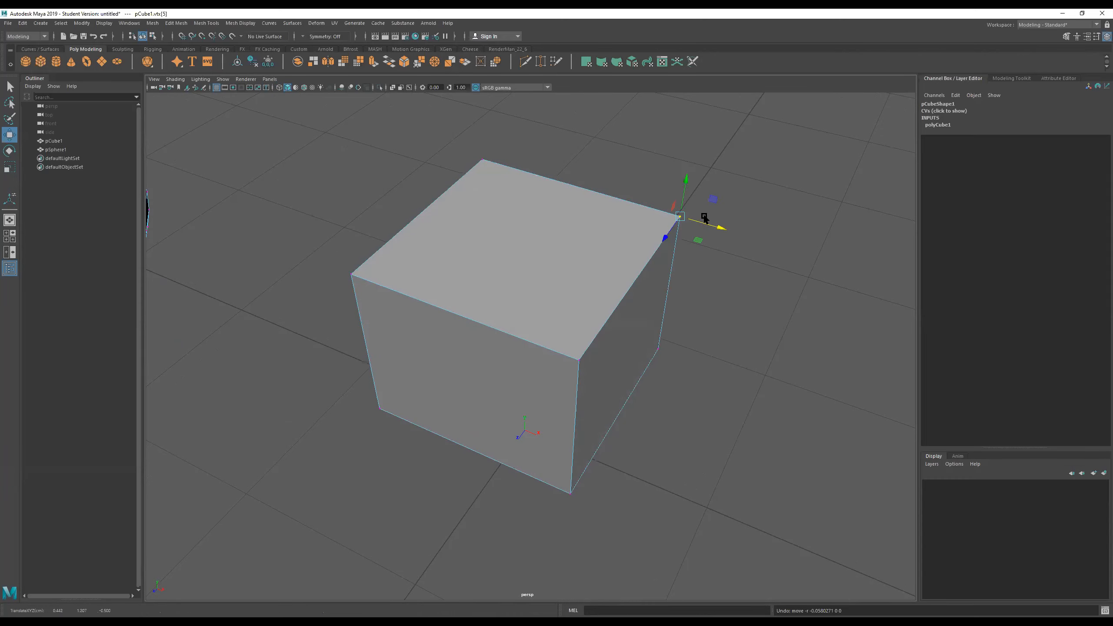
Try rotating and uniformly scaling the single corner vertex, undoing each test.
{"action": "key", "text": "e"}
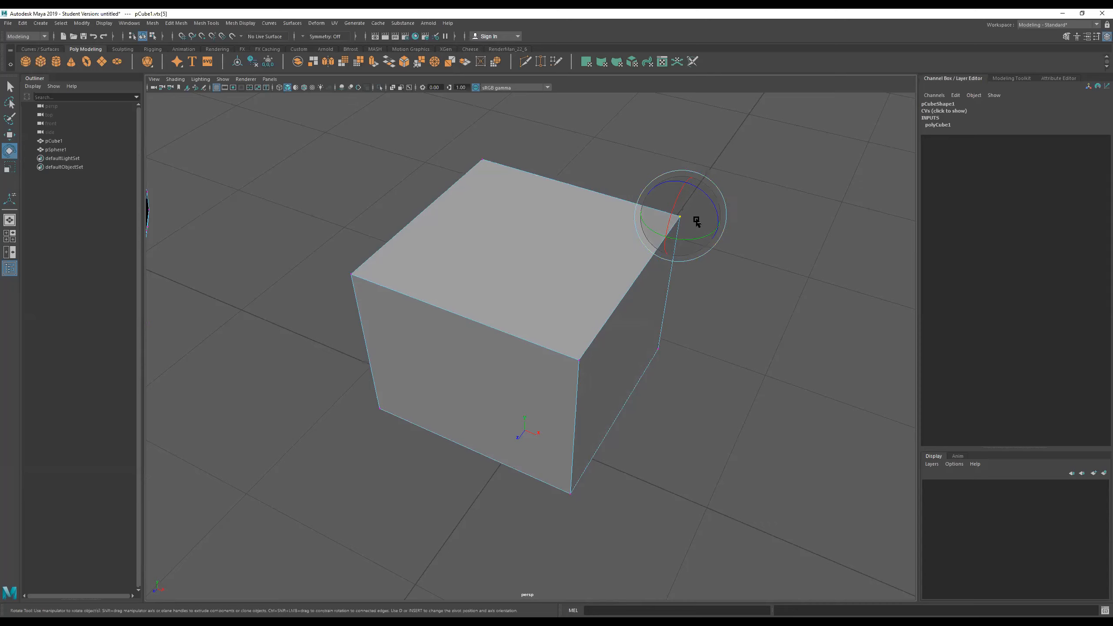
{"action": "key", "text": "ctrl+z"}
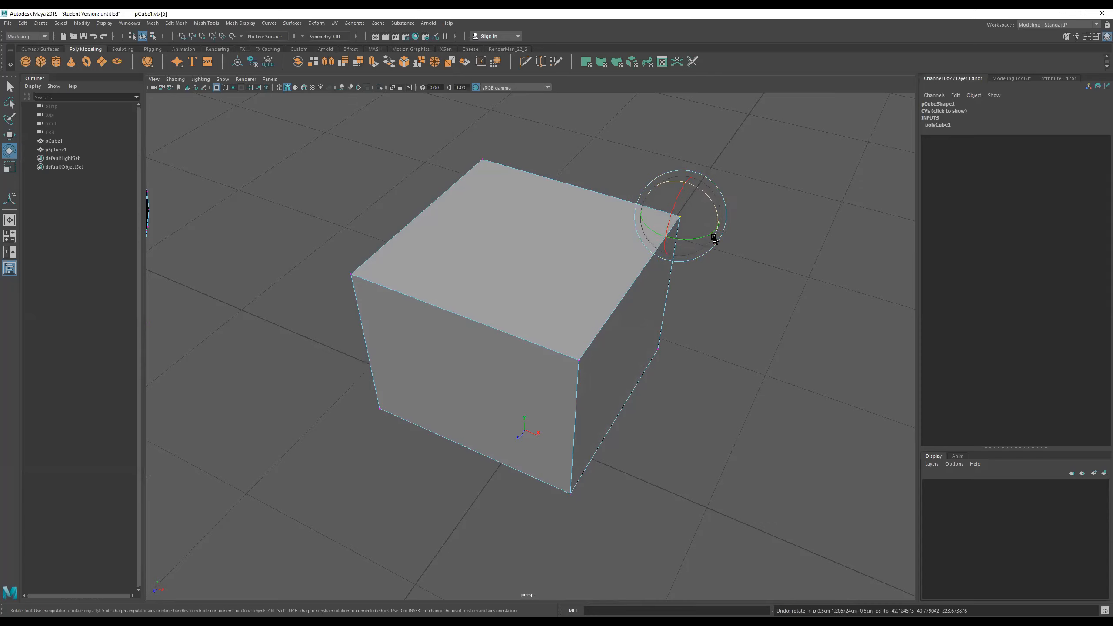
{"action": "key", "text": "r"}
{"action": "left_click_drag", "start_coordinate": [683, 215], "coordinate": [766, 227]}
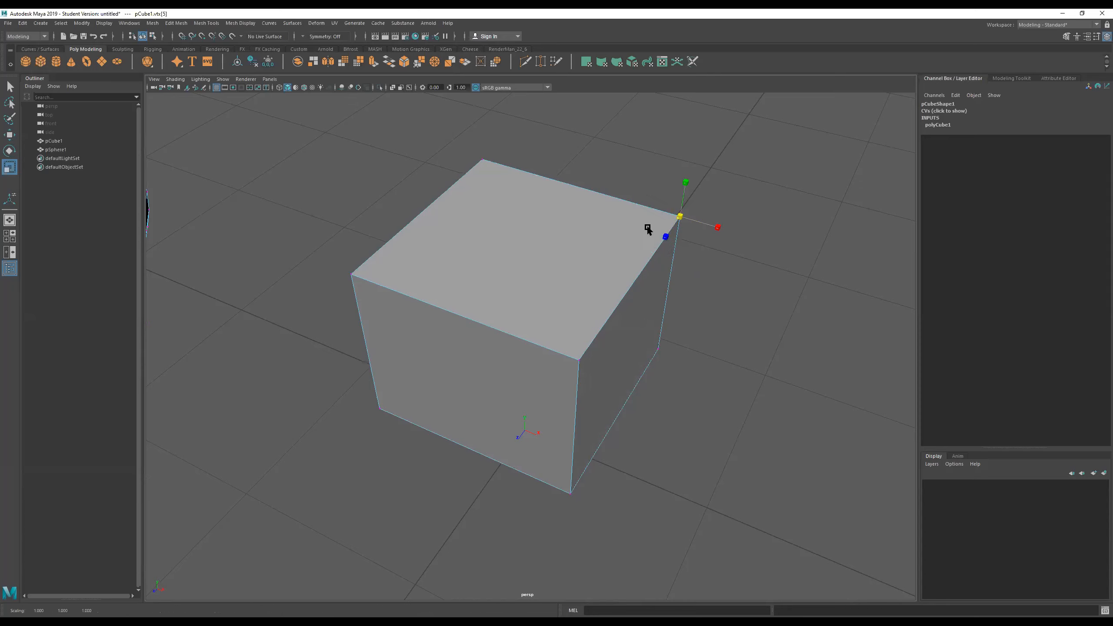
{"action": "key", "text": "ctrl+z"}
{"action": "left_click_drag", "start_coordinate": [762, 247], "coordinate": [764, 241], "text": "alt"}
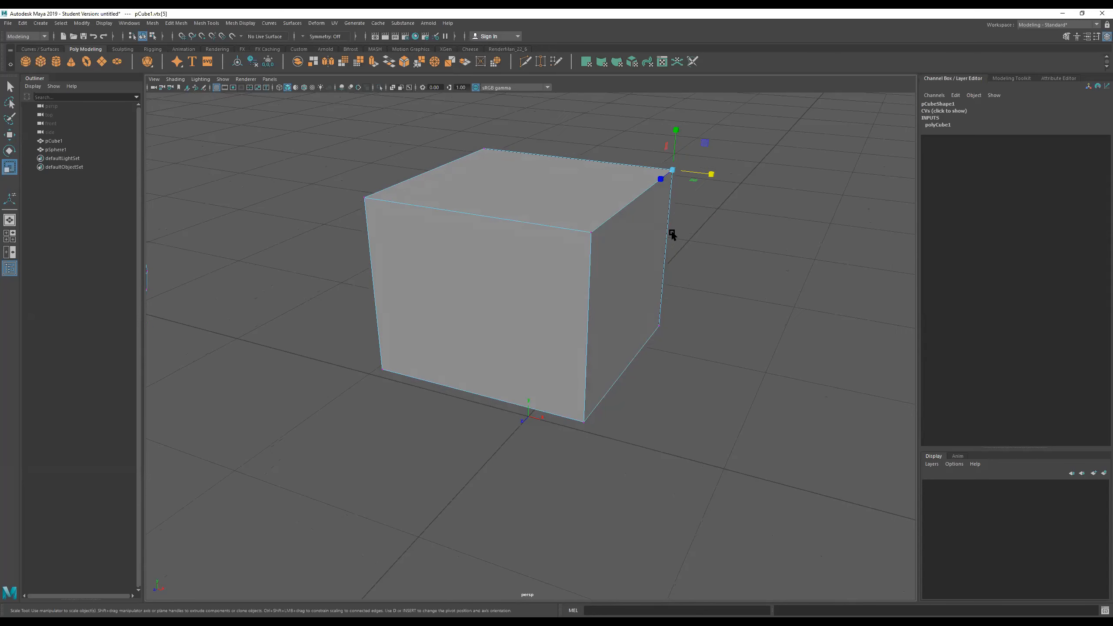
Add the cube's front top corner vertex to the selection, test moving both vertices together, and undo the move.
{"action": "key", "text": "w"}
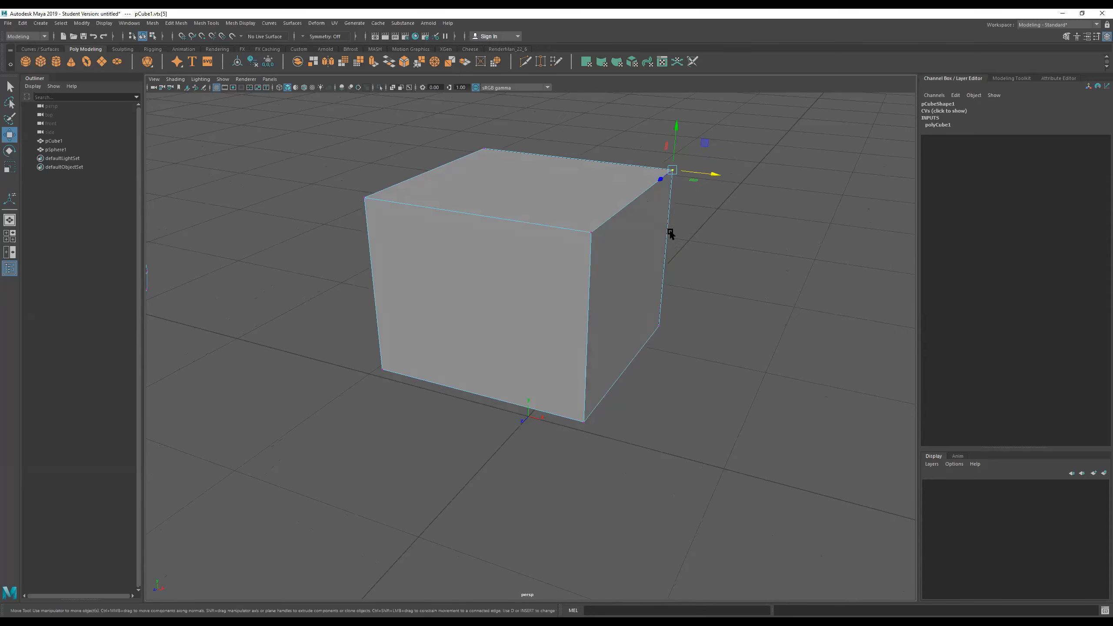
{"action": "left_click", "coordinate": [592, 233], "text": "shift"}
{"action": "left_click_drag", "start_coordinate": [677, 203], "coordinate": [666, 247]}
{"action": "key", "text": "ctrl+z"}
Test rotating the two selected top vertices together and undo the rotation.
{"action": "key", "text": "e"}
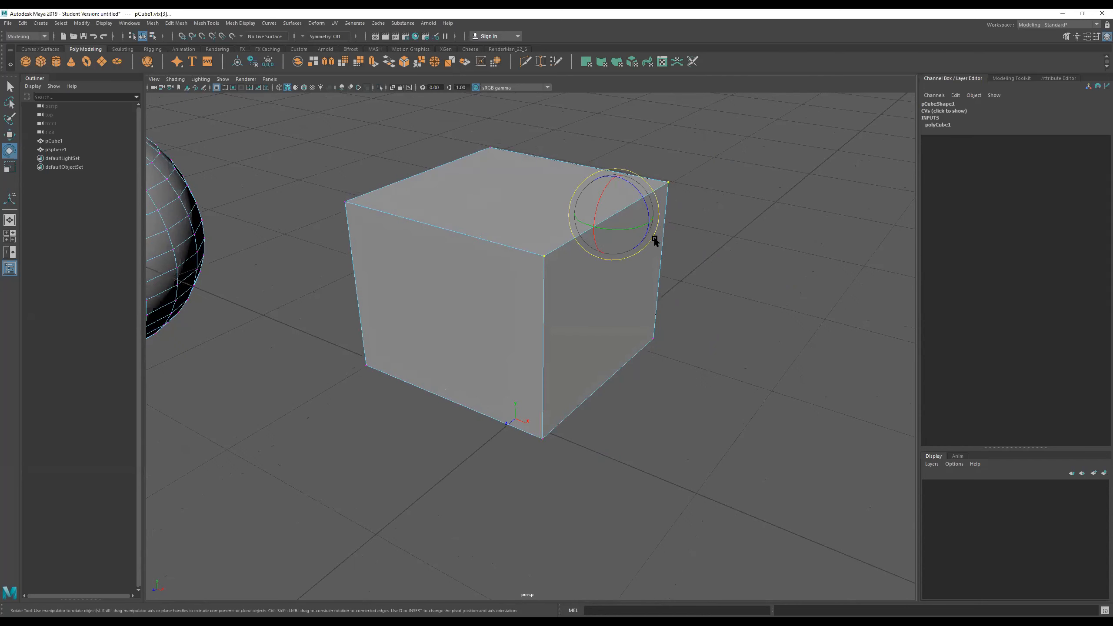
{"action": "mouse_move", "coordinate": [621, 206]}
{"action": "left_mouse_down"}
{"action": "mouse_move", "coordinate": [628, 223]}
{"action": "mouse_move", "coordinate": [599, 187]}
{"action": "mouse_move", "coordinate": [638, 207]}
{"action": "mouse_move", "coordinate": [628, 219]}
{"action": "left_mouse_up"}
{"action": "key", "text": "ctrl+z"}
Test scaling the two selected top vertices, undo the changes, and try scaling them again along Y only.
{"action": "key", "text": "r"}
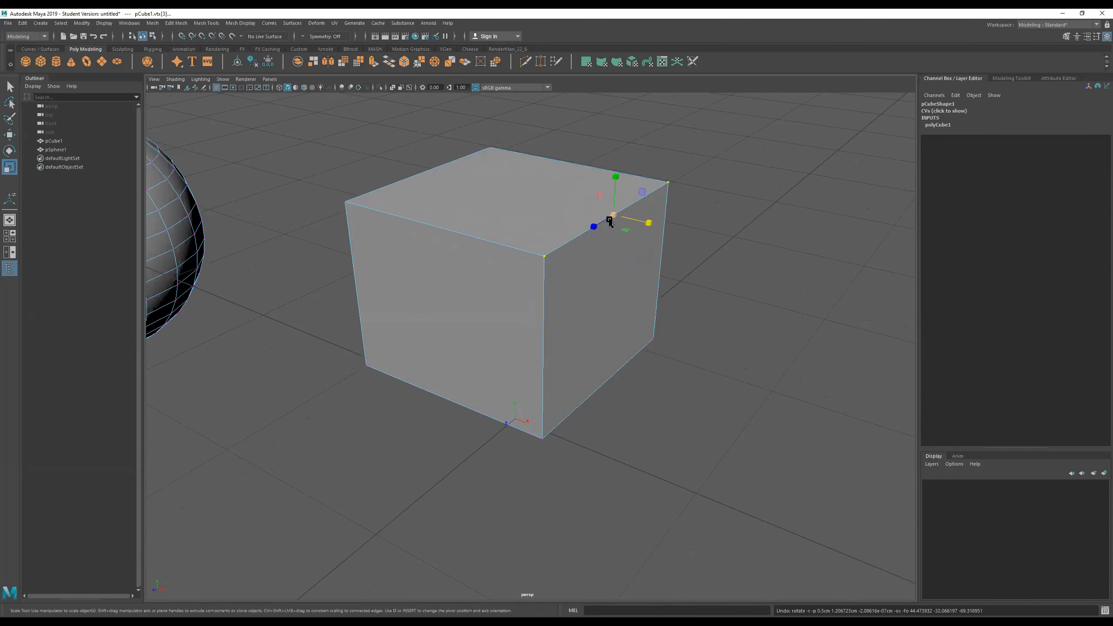
{"action": "left_click_drag", "start_coordinate": [659, 226], "coordinate": [641, 240], "text": "alt"}
{"action": "left_click_drag", "start_coordinate": [566, 296], "coordinate": [593, 314]}
{"action": "key", "text": "ctrl+z"}
{"action": "key", "text": "ctrl+z"}
{"action": "left_click_drag", "start_coordinate": [569, 265], "coordinate": [570, 222]}
{"action": "left_click_drag", "start_coordinate": [567, 269], "coordinate": [613, 280], "text": "alt"}
{"action": "left_click_drag", "start_coordinate": [718, 192], "coordinate": [650, 259], "text": "alt"}
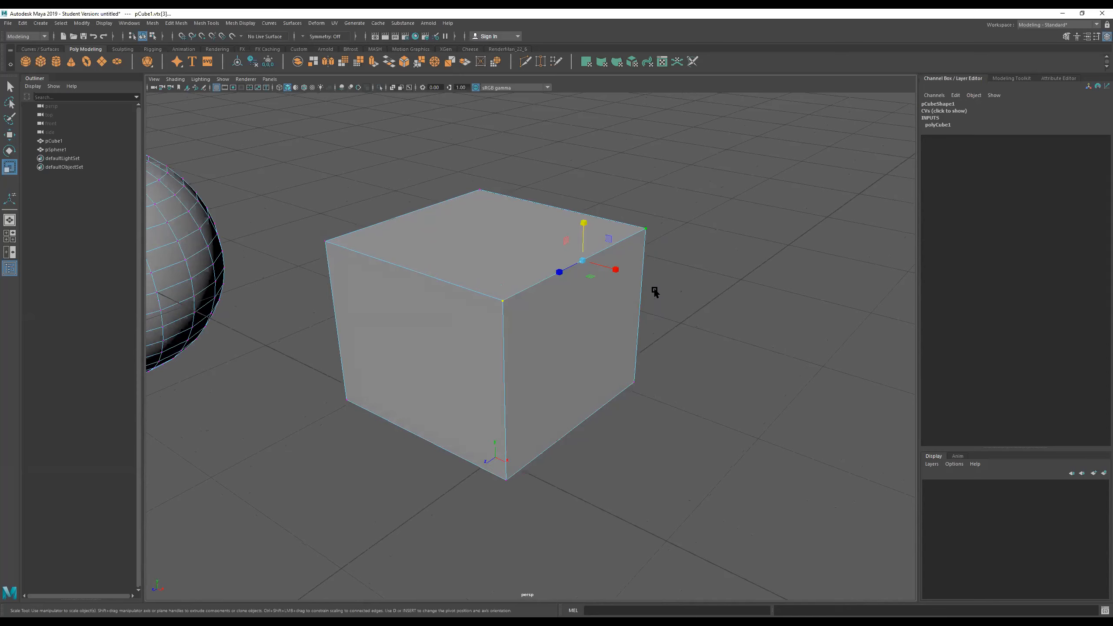
Add the side face's two lower vertices to the selection and reduce that side of the cube to a small tapered end.
{"action": "left_click", "coordinate": [634, 381], "text": "shift"}
{"action": "mouse_move", "coordinate": [581, 351]}
{"action": "left_mouse_down"}
{"action": "mouse_move", "coordinate": [787, 428]}
{"action": "mouse_move", "coordinate": [460, 331]}
{"action": "mouse_move", "coordinate": [637, 397]}
{"action": "mouse_move", "coordinate": [516, 351]}
{"action": "mouse_move", "coordinate": [565, 362]}
{"action": "left_mouse_up"}
{"action": "mouse_move", "coordinate": [581, 313]}
{"action": "left_mouse_down"}
{"action": "mouse_move", "coordinate": [576, 338]}
{"action": "mouse_move", "coordinate": [579, 309]}
{"action": "mouse_move", "coordinate": [576, 327]}
{"action": "mouse_move", "coordinate": [602, 341]}
{"action": "mouse_move", "coordinate": [557, 361]}
{"action": "mouse_move", "coordinate": [588, 348]}
{"action": "mouse_move", "coordinate": [582, 408]}
{"action": "mouse_move", "coordinate": [609, 424]}
{"action": "mouse_move", "coordinate": [543, 382]}
{"action": "mouse_move", "coordinate": [589, 323]}
{"action": "mouse_move", "coordinate": [646, 324]}
{"action": "mouse_move", "coordinate": [651, 349]}
{"action": "mouse_move", "coordinate": [564, 360]}
{"action": "mouse_move", "coordinate": [633, 324]}
{"action": "mouse_move", "coordinate": [640, 367]}
{"action": "mouse_move", "coordinate": [610, 469]}
{"action": "left_mouse_up"}
Rotate the four selected vertices to twist the cube's tapered end, and check it in wireframe and shaded display.
{"action": "key", "text": "e"}
{"action": "right_click_drag", "start_coordinate": [590, 363], "coordinate": [682, 377], "text": "alt"}
{"action": "left_click_drag", "start_coordinate": [683, 378], "coordinate": [706, 410], "text": "alt"}
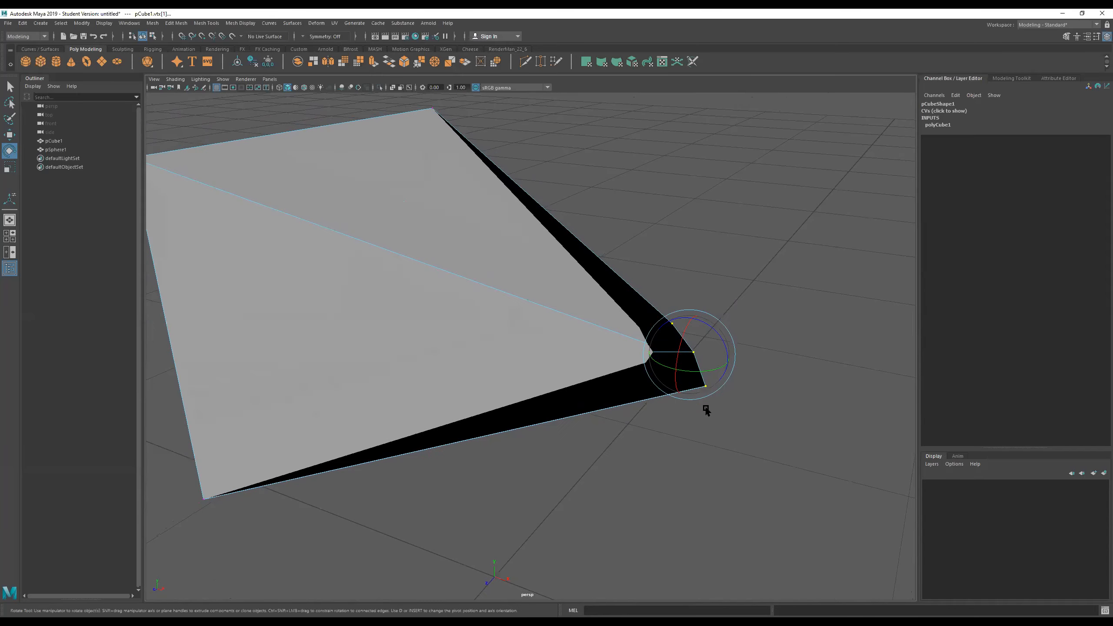
{"action": "left_click_drag", "start_coordinate": [600, 356], "coordinate": [544, 356], "text": "alt"}
{"action": "mouse_move", "coordinate": [654, 346]}
{"action": "left_mouse_down"}
{"action": "mouse_move", "coordinate": [678, 406]}
{"action": "mouse_move", "coordinate": [662, 353]}
{"action": "mouse_move", "coordinate": [670, 377]}
{"action": "mouse_move", "coordinate": [683, 361]}
{"action": "mouse_move", "coordinate": [666, 360]}
{"action": "mouse_move", "coordinate": [735, 373]}
{"action": "mouse_move", "coordinate": [718, 331]}
{"action": "mouse_move", "coordinate": [708, 334]}
{"action": "left_mouse_up"}
{"action": "key", "text": "4"}
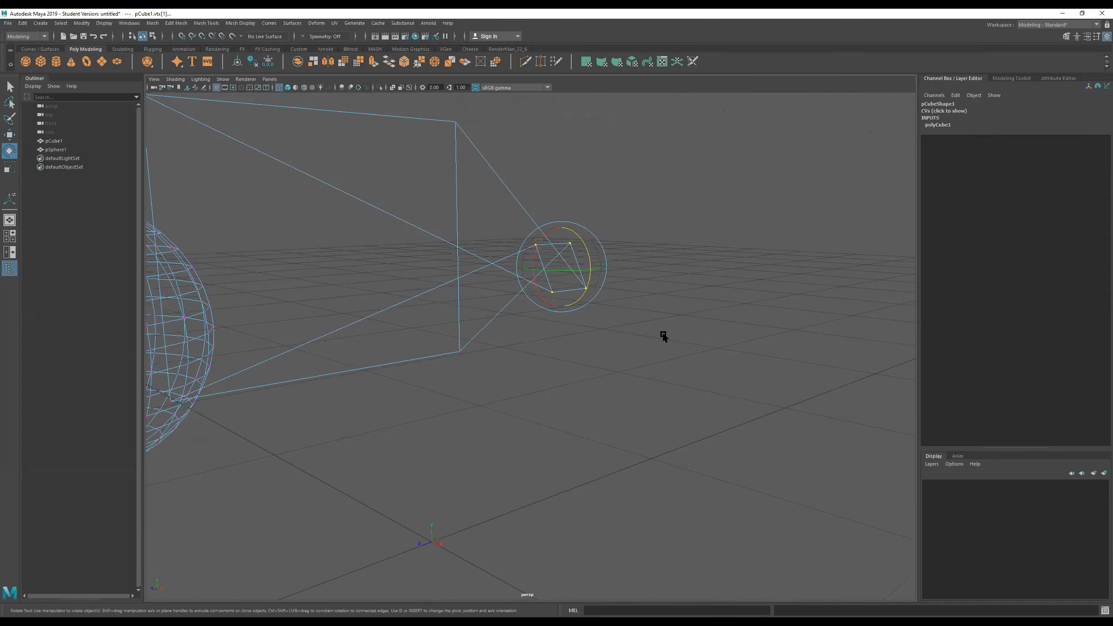
{"action": "key", "text": "5"}
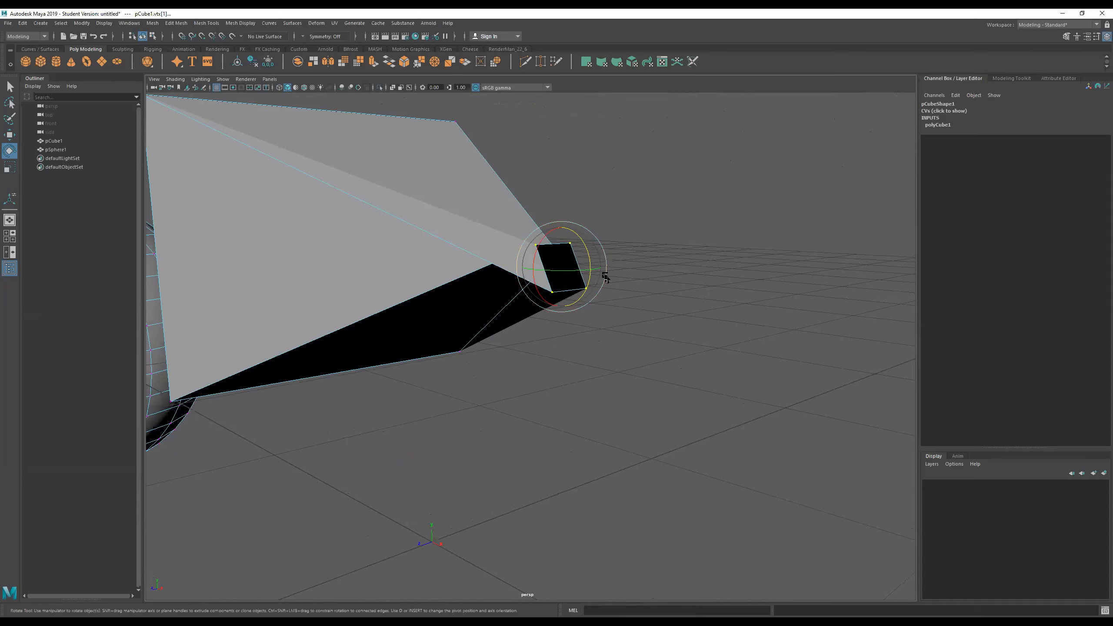
Undo the twist of the cube's tapered end and examine the cube from several angles.
{"action": "key", "text": "ctrl+z"}
{"action": "key", "text": "ctrl+z"}
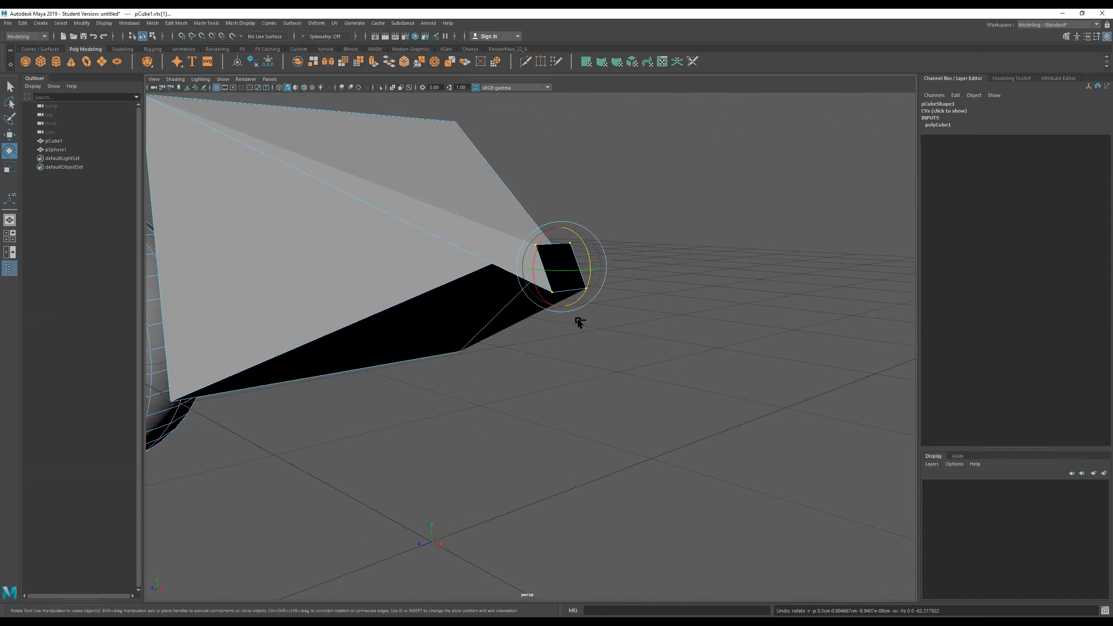
{"action": "left_click_drag", "start_coordinate": [520, 318], "coordinate": [535, 317], "text": "alt"}
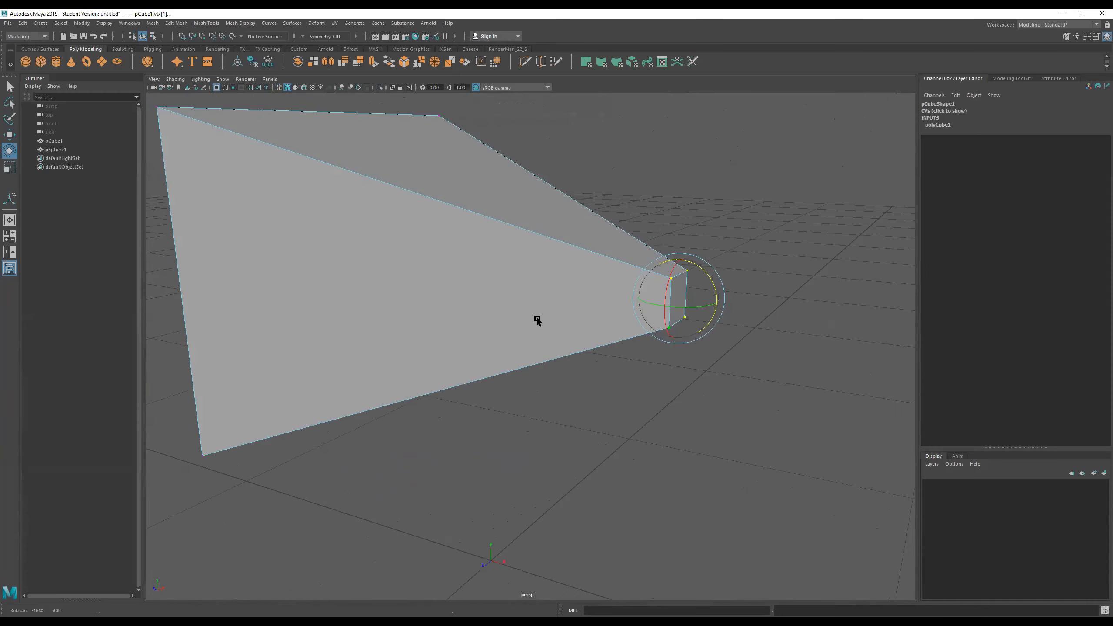
{"action": "right_click_drag", "start_coordinate": [549, 316], "coordinate": [504, 316], "text": "alt"}
{"action": "left_click_drag", "start_coordinate": [549, 306], "coordinate": [611, 316], "text": "alt"}
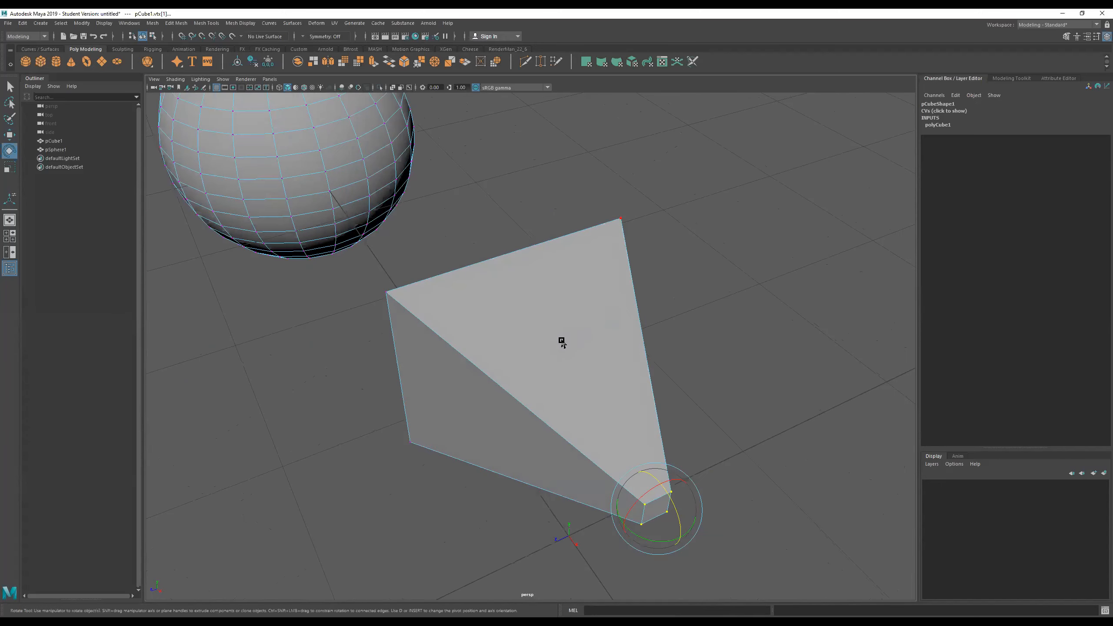
{"action": "left_click_drag", "start_coordinate": [669, 406], "coordinate": [698, 385], "text": "alt"}
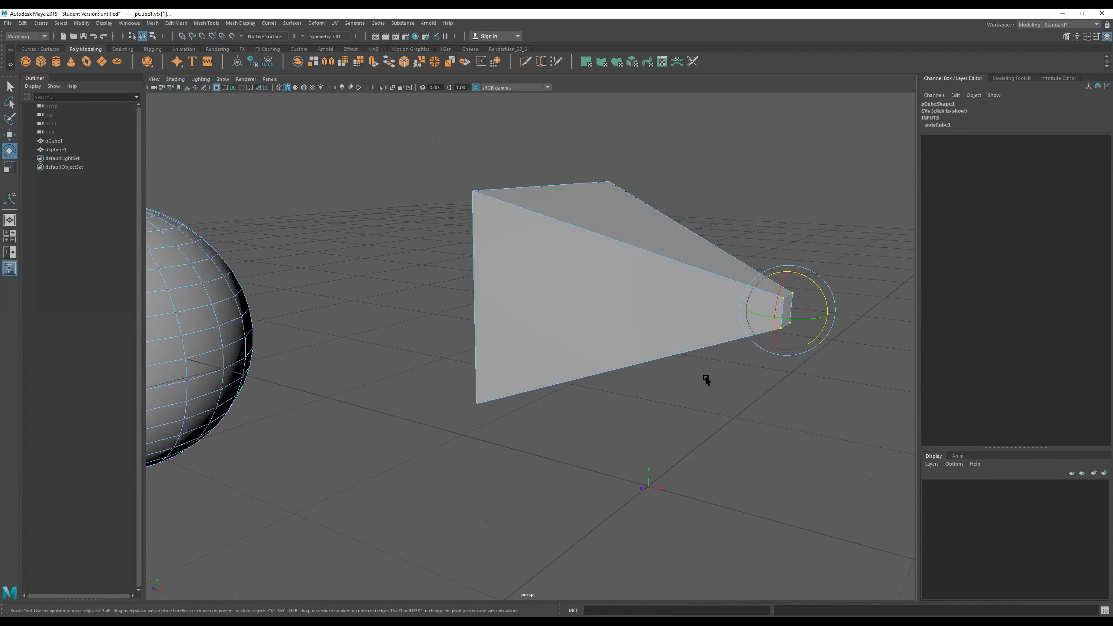
{"action": "left_click_drag", "start_coordinate": [652, 350], "coordinate": [617, 310], "text": "alt"}
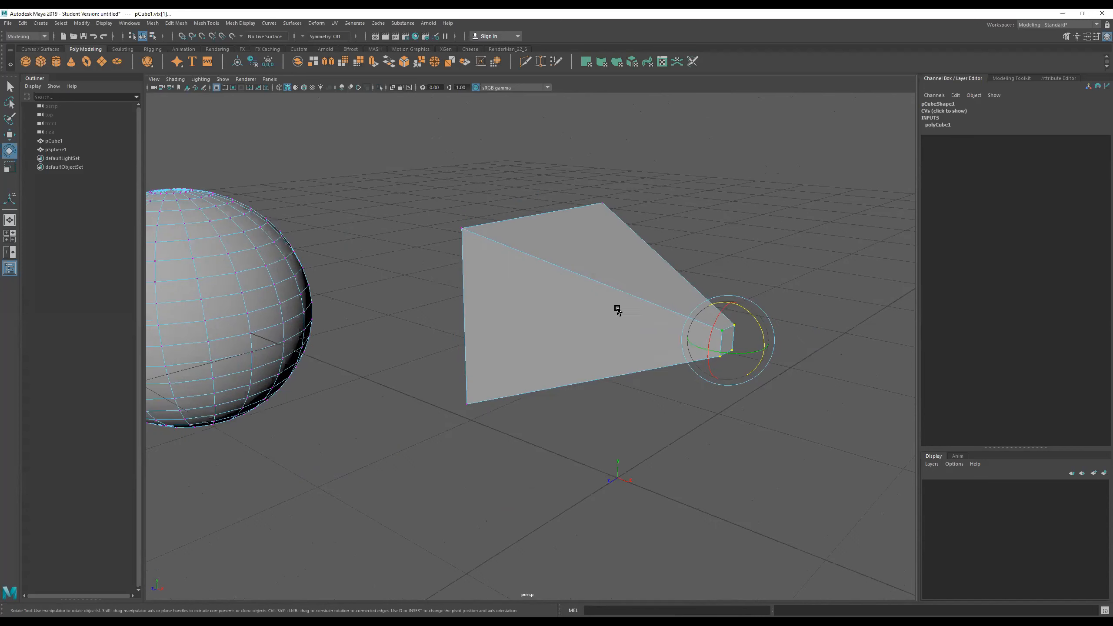
Select different groups of the cube's vertices, ending with two corner vertices on one side, and move those two to reshape the cube.
{"action": "left_click_drag", "start_coordinate": [397, 167], "coordinate": [543, 272]}
{"action": "left_click_drag", "start_coordinate": [363, 148], "coordinate": [818, 404]}
{"action": "left_click_drag", "start_coordinate": [506, 190], "coordinate": [536, 181], "text": "alt"}
{"action": "left_click_drag", "start_coordinate": [450, 147], "coordinate": [704, 239]}
{"action": "mouse_move", "coordinate": [481, 197]}
{"action": "left_mouse_down", "text": "alt"}
{"action": "mouse_move", "coordinate": [517, 204]}
{"action": "mouse_move", "coordinate": [502, 194]}
{"action": "left_mouse_up", "text": "alt"}
{"action": "left_click_drag", "start_coordinate": [404, 111], "coordinate": [546, 410]}
{"action": "key", "text": "w"}
{"action": "left_click_drag", "start_coordinate": [597, 268], "coordinate": [778, 246]}
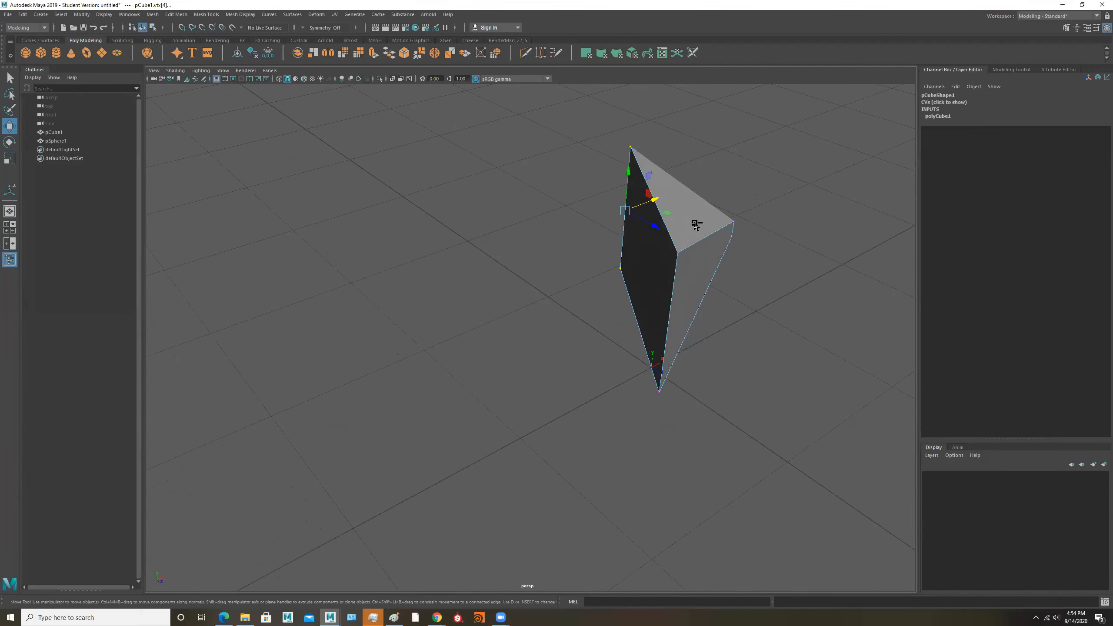
Return the reshaped cube to Object Mode and delete it, and also create and delete a new polygon cube.
{"action": "right_click_drag", "start_coordinate": [693, 230], "coordinate": [880, 104]}
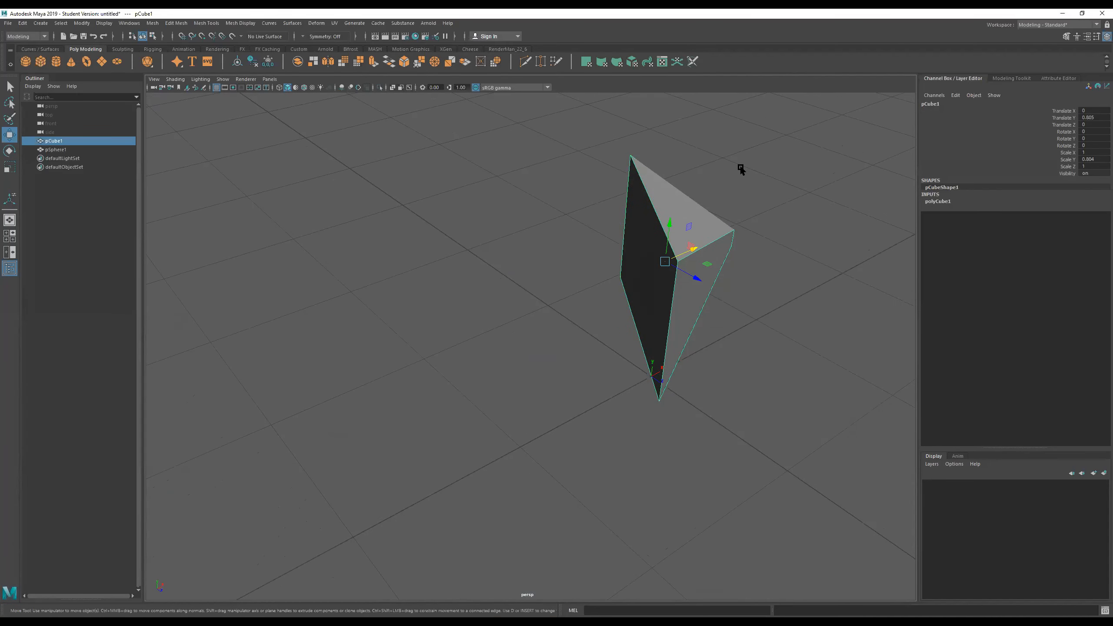
{"action": "key", "text": "Delete"}
{"action": "left_click", "coordinate": [40, 61]}
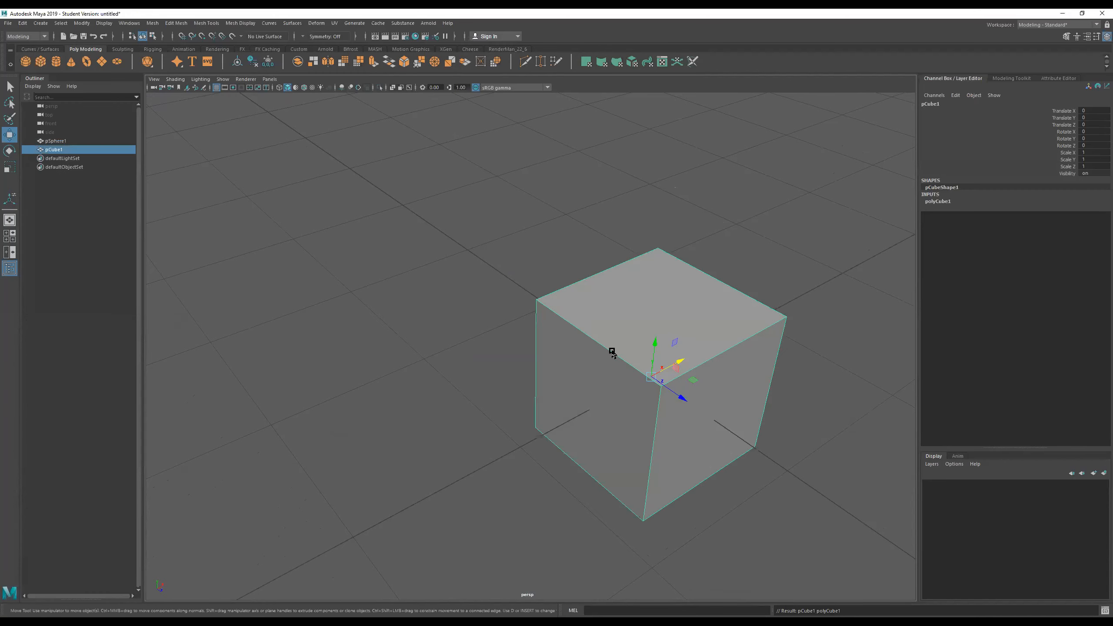
{"action": "key", "text": "Delete"}
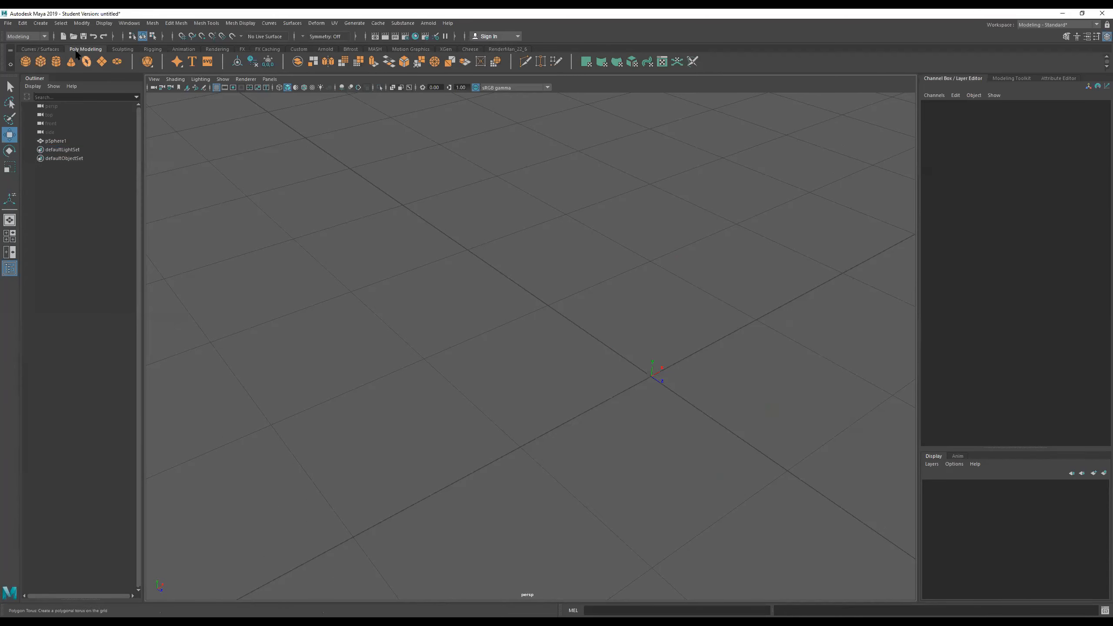
Create a polygon sphere, raise it to 0.861 on Y, and frame it.
{"action": "left_click", "coordinate": [25, 61]}
{"action": "key", "text": "f"}
{"action": "left_click_drag", "start_coordinate": [454, 245], "coordinate": [563, 315], "text": "alt"}
Switch the new sphere to Vertex mode and select all vertices of its upper cap.
{"action": "right_click", "coordinate": [515, 222]}
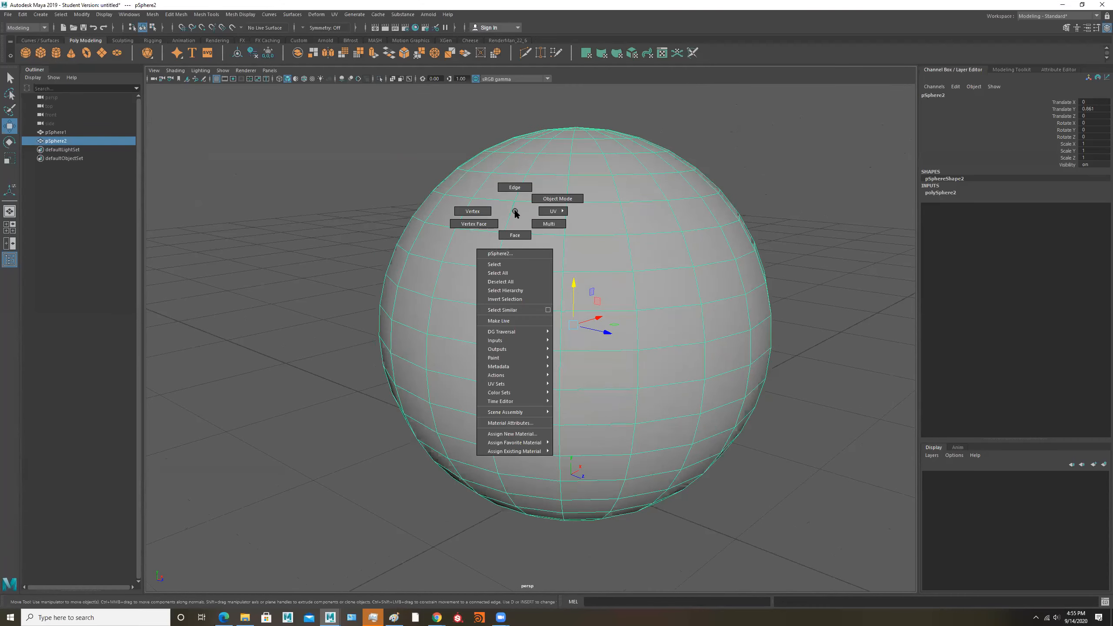
{"action": "right_click_drag", "start_coordinate": [516, 213], "coordinate": [402, 214]}
{"action": "scroll", "coordinate": [535, 227], "scroll_direction": "down", "scroll_amount": 3}
{"action": "left_click_drag", "start_coordinate": [536, 227], "coordinate": [525, 219], "text": "alt"}
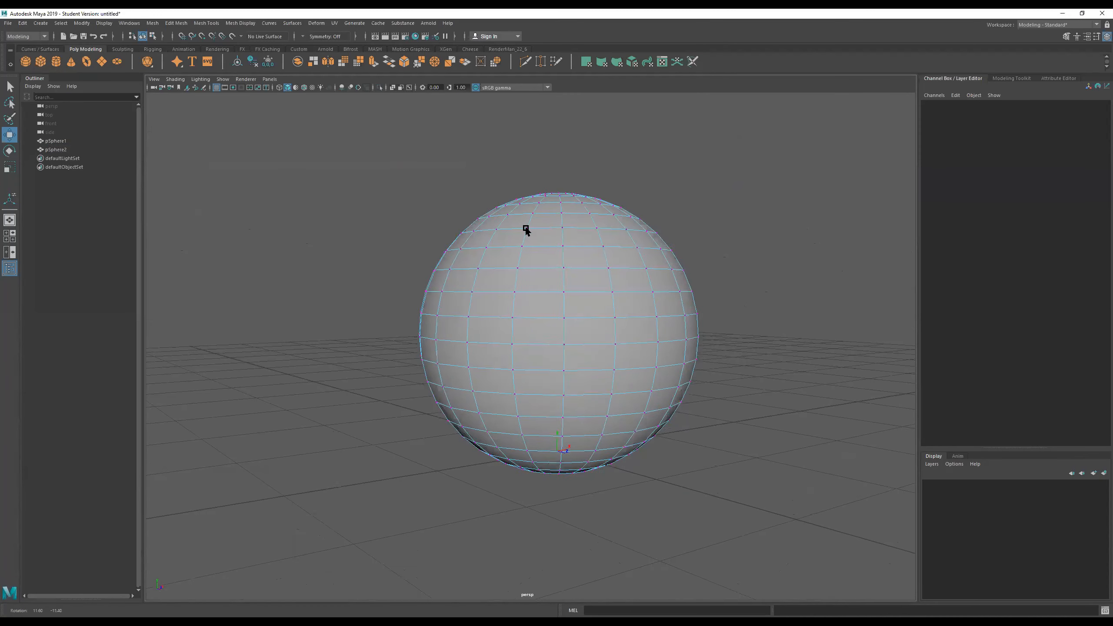
{"action": "left_click_drag", "start_coordinate": [662, 254], "coordinate": [694, 259]}
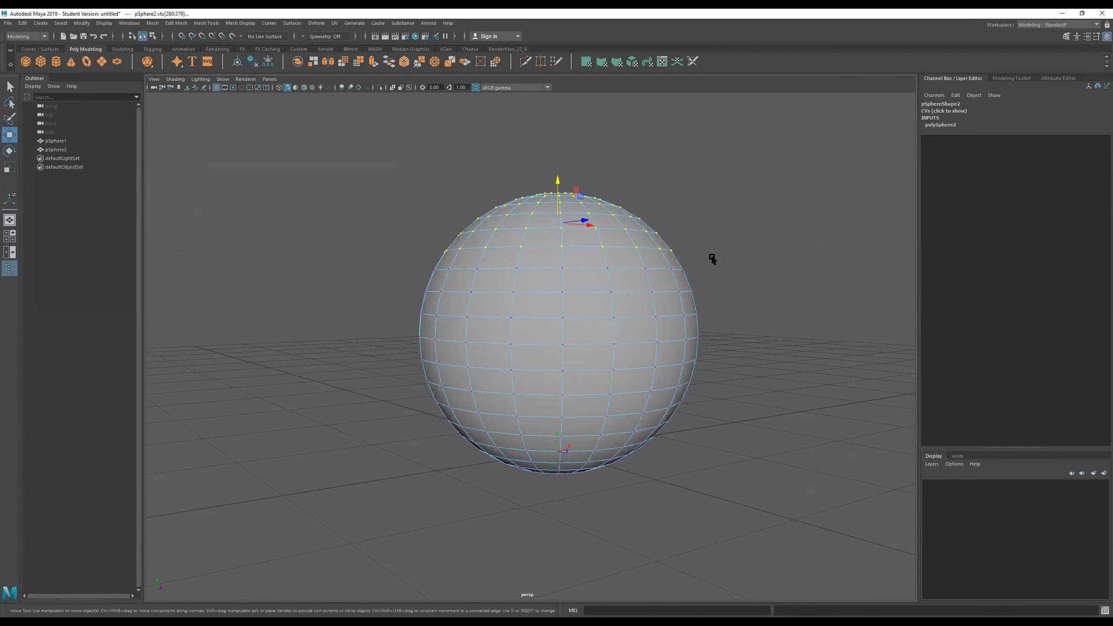
{"action": "left_click_drag", "start_coordinate": [600, 269], "coordinate": [624, 278], "text": "alt"}
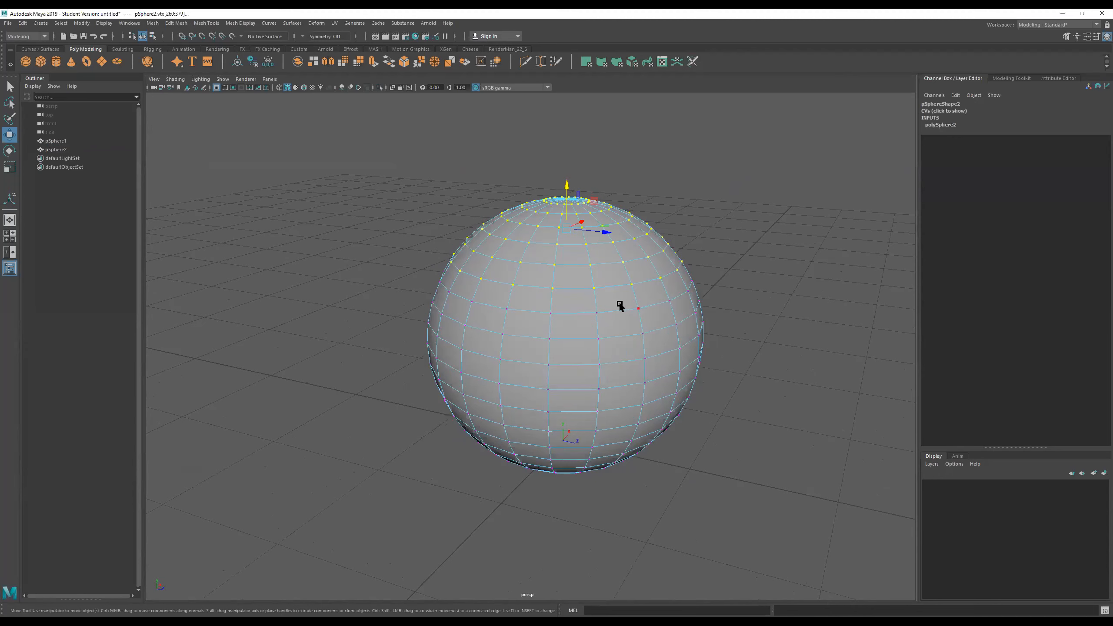
Alternate the sphere between Object Mode and Vertex mode, reselecting its upper vertices, and finish in Object Mode.
{"action": "right_click", "coordinate": [588, 297]}
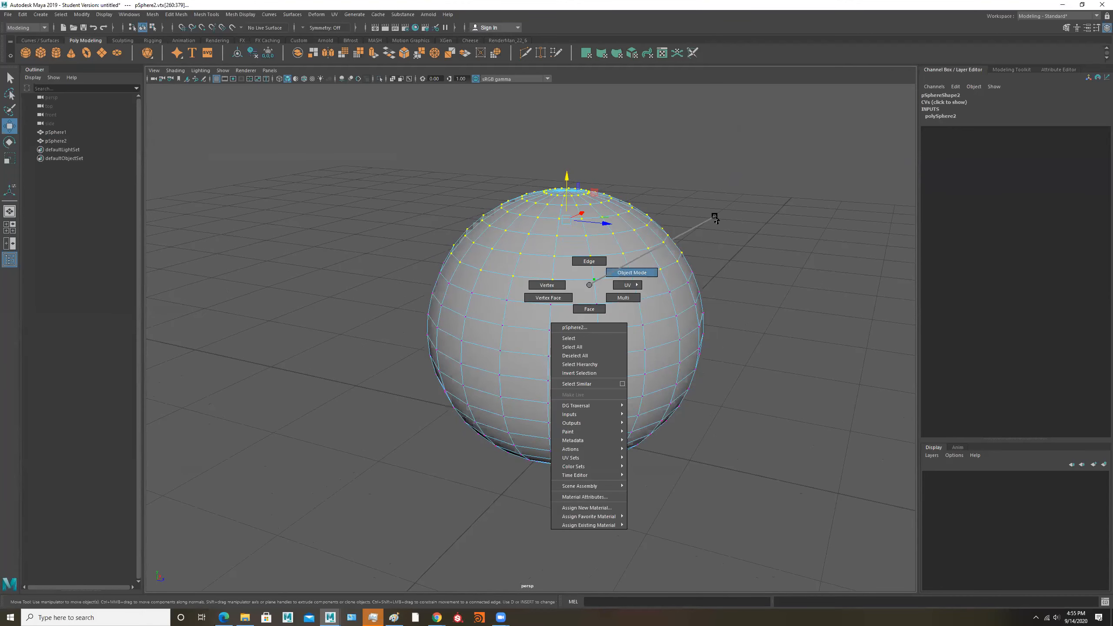
{"action": "right_click_drag", "start_coordinate": [714, 218], "coordinate": [732, 210]}
{"action": "right_click", "coordinate": [552, 247]}
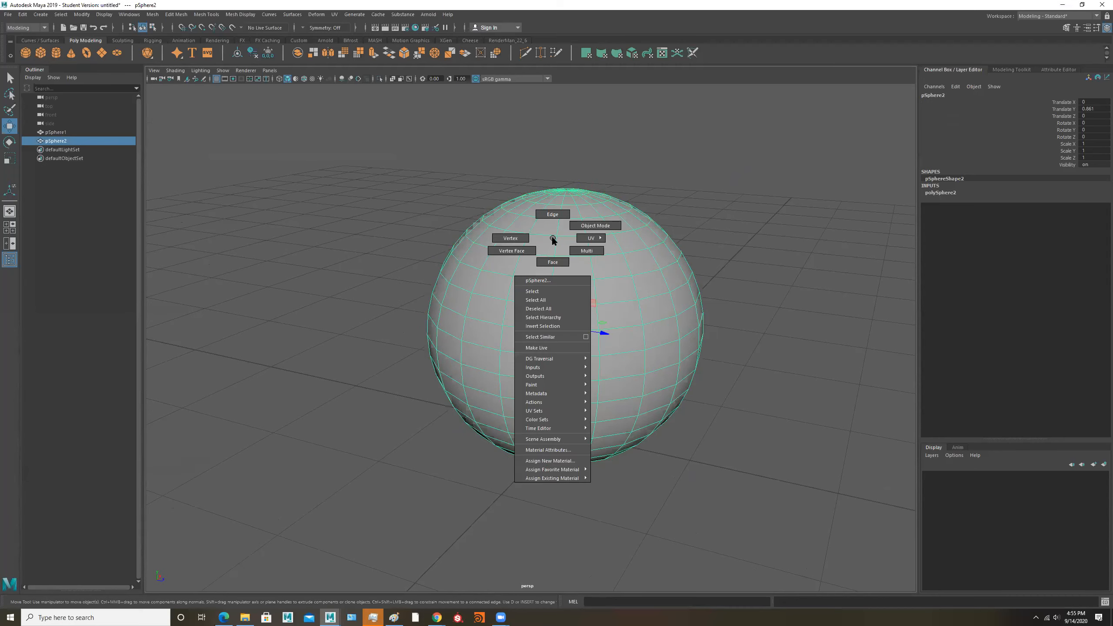
{"action": "left_click", "coordinate": [482, 236]}
{"action": "left_click_drag", "start_coordinate": [417, 176], "coordinate": [716, 268]}
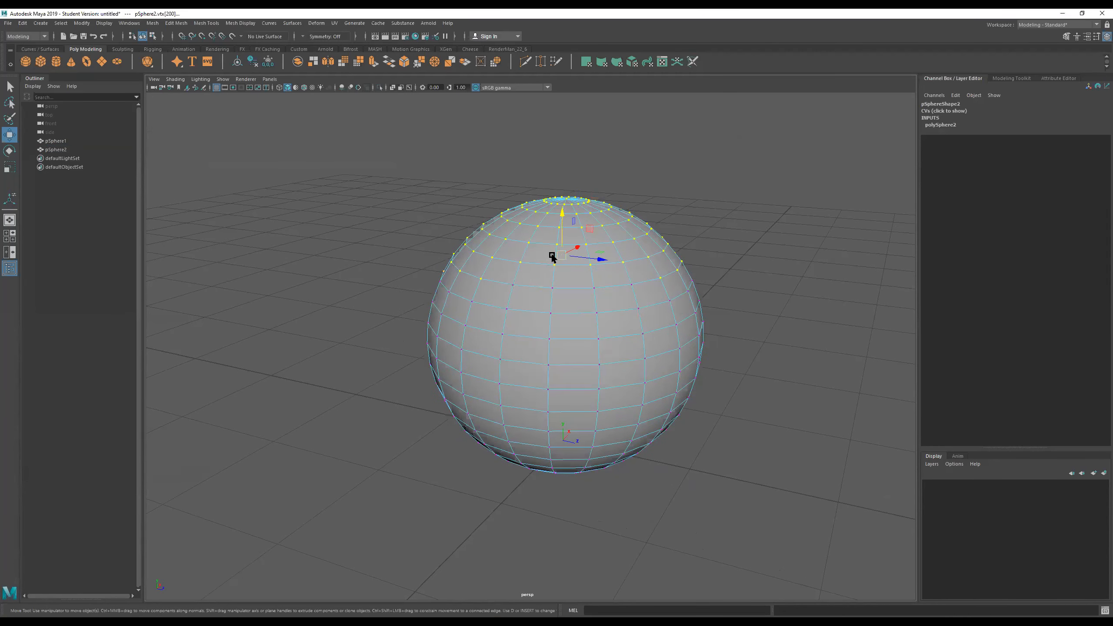
{"action": "right_click_drag", "start_coordinate": [546, 245], "coordinate": [598, 229]}
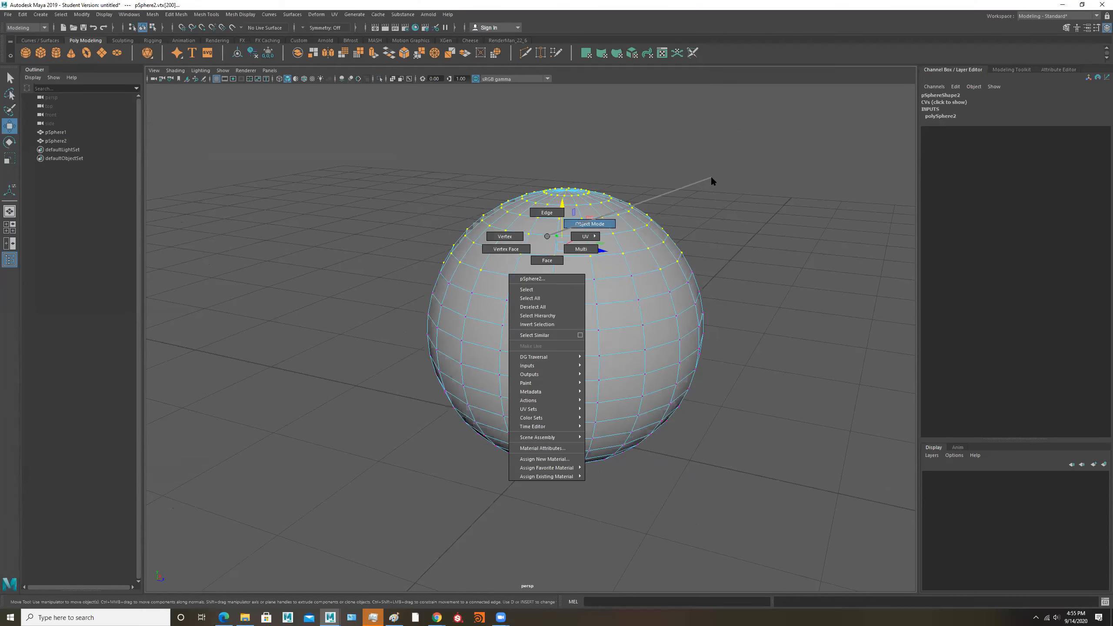
{"action": "right_click_drag", "start_coordinate": [712, 180], "coordinate": [800, 129]}
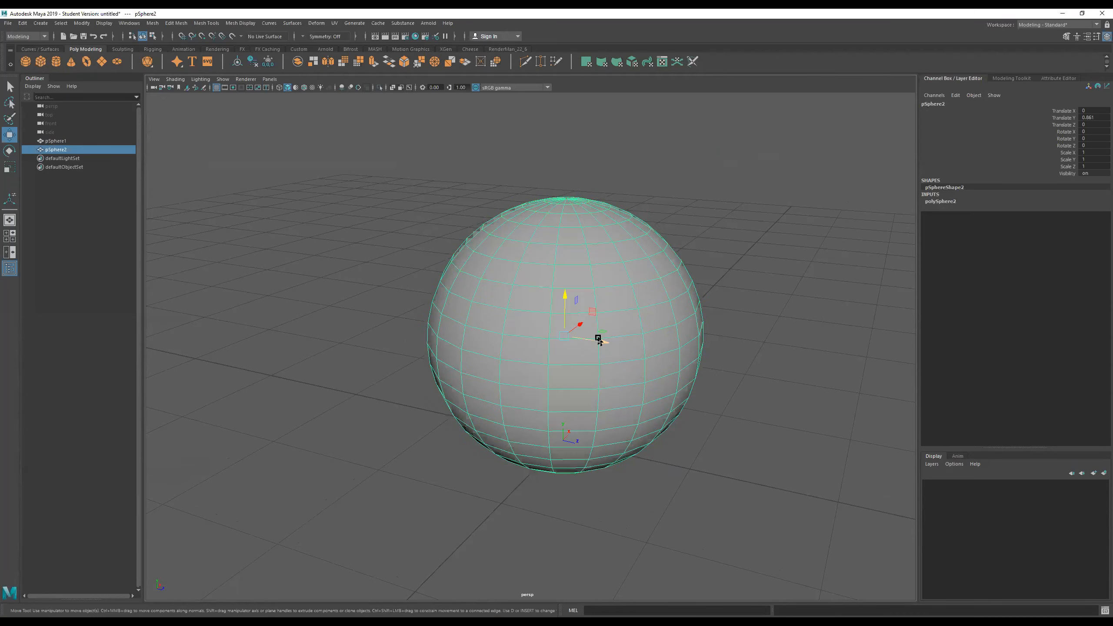
In Vertex mode, try moving a group of vertices on one upper side of the sphere, and undo the move.
{"action": "left_click_drag", "start_coordinate": [598, 341], "coordinate": [565, 271], "text": "alt"}
{"action": "right_click_drag", "start_coordinate": [505, 231], "coordinate": [406, 226]}
{"action": "left_click_drag", "start_coordinate": [379, 181], "coordinate": [448, 252]}
{"action": "key", "text": "ctrl+z"}
{"action": "key", "text": "ctrl+z"}
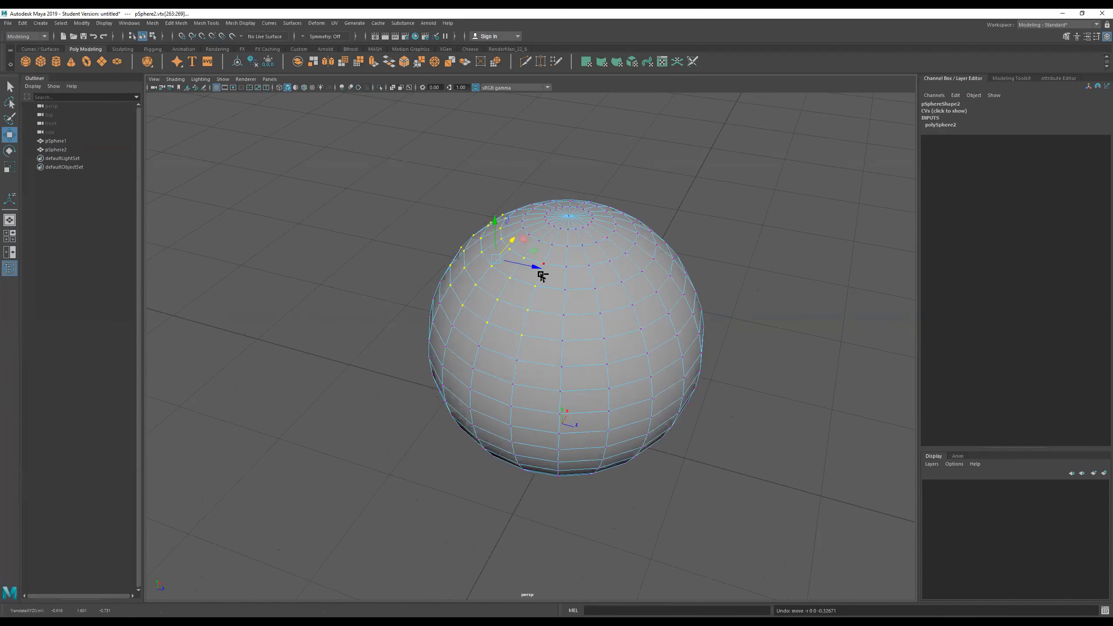
Return to Object Mode and move the whole sphere back and forth along Z, ending at about 0.244.
{"action": "right_click_drag", "start_coordinate": [563, 294], "coordinate": [565, 263]}
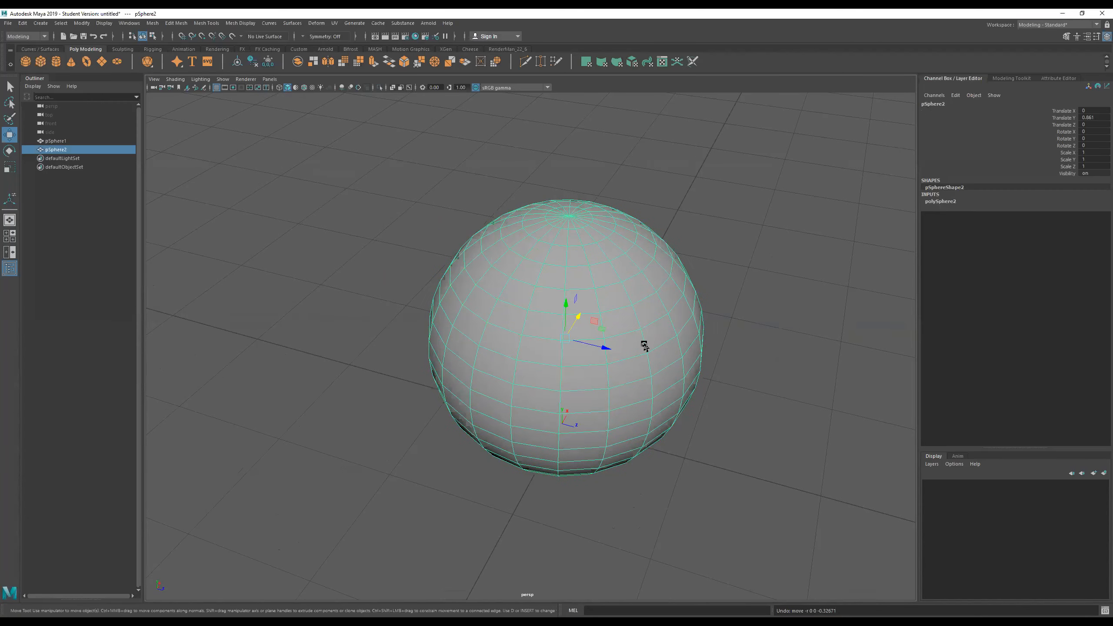
{"action": "left_click_drag", "start_coordinate": [612, 351], "coordinate": [588, 314]}
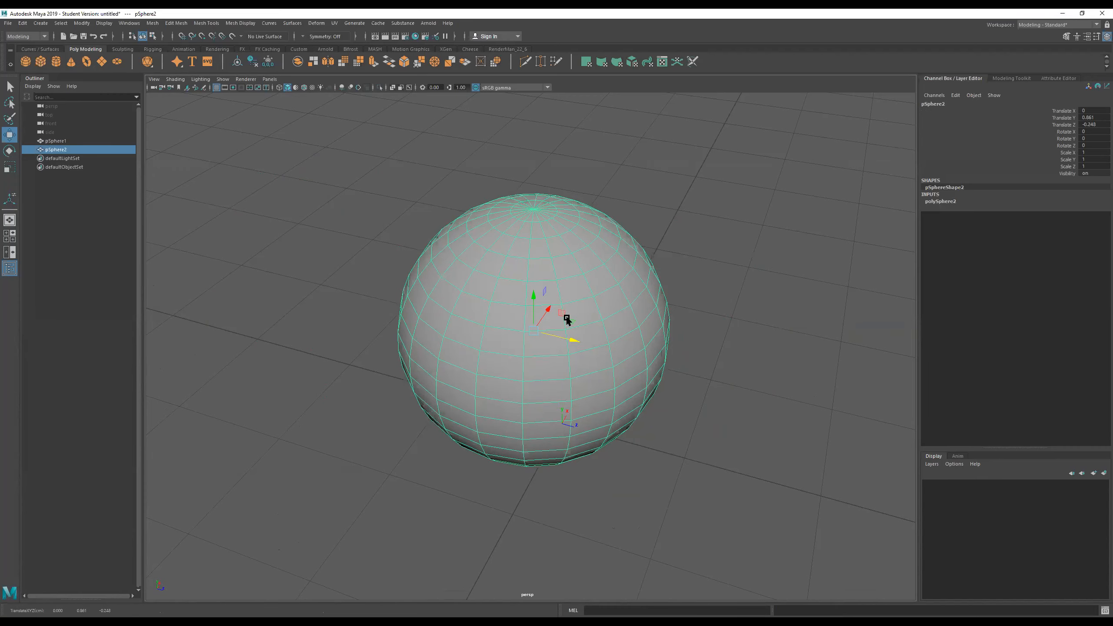
{"action": "left_click_drag", "start_coordinate": [602, 336], "coordinate": [563, 297], "text": "alt"}
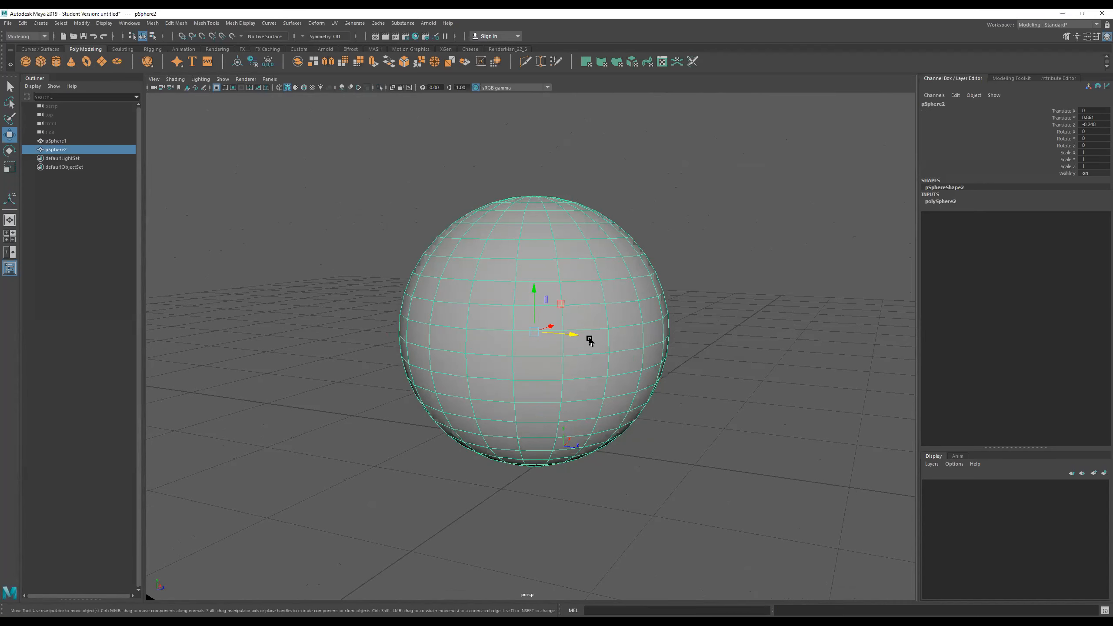
{"action": "left_click_drag", "start_coordinate": [575, 334], "coordinate": [630, 348]}
In Vertex mode, select the vertices of the sphere's upper side and pull them far outward along Z.
{"action": "right_click_drag", "start_coordinate": [483, 273], "coordinate": [417, 269]}
{"action": "left_click_drag", "start_coordinate": [425, 242], "coordinate": [501, 286]}
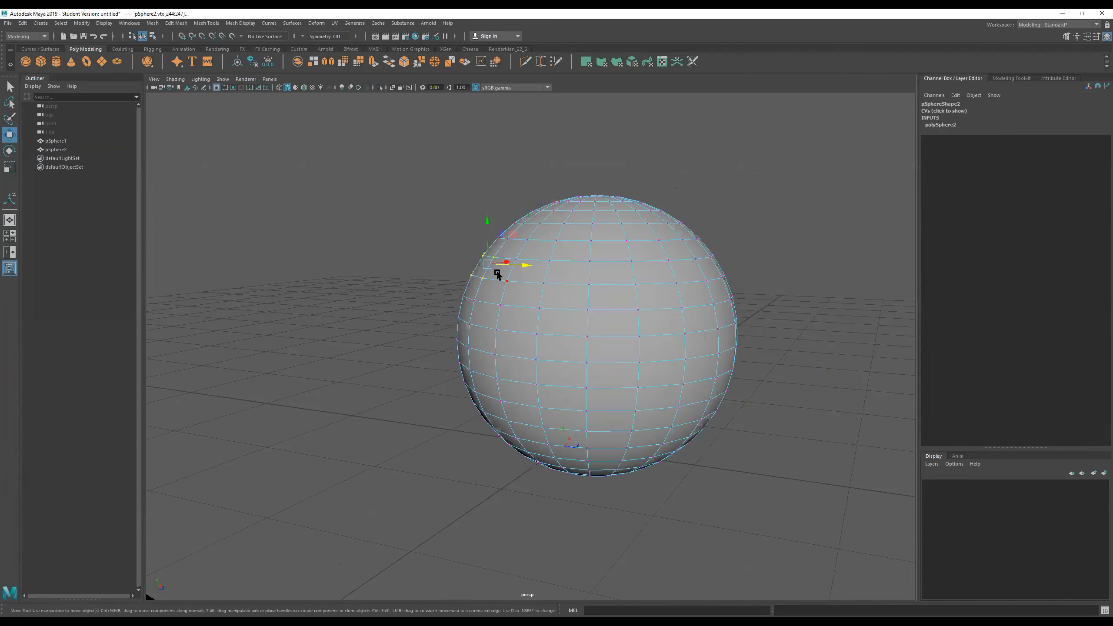
{"action": "left_click_drag", "start_coordinate": [365, 181], "coordinate": [583, 304]}
{"action": "left_click_drag", "start_coordinate": [556, 260], "coordinate": [328, 246]}
Scale the pulled-out vertices down and move them back into the sphere to dent its upper side.
{"action": "key", "text": "e"}
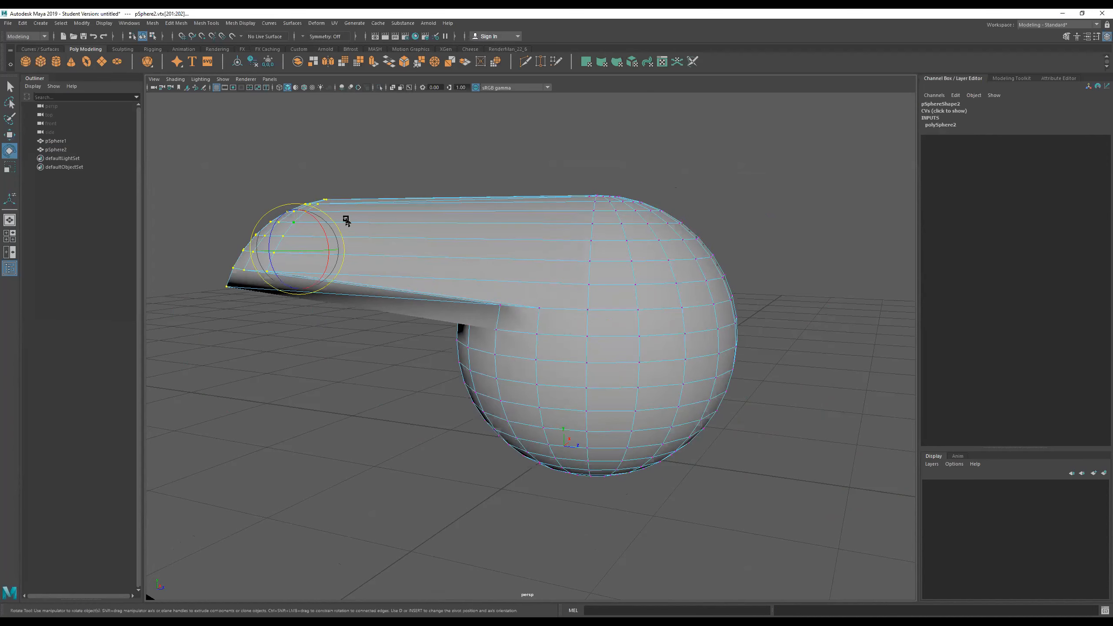
{"action": "key", "text": "w"}
{"action": "left_click_drag", "start_coordinate": [294, 213], "coordinate": [346, 279]}
{"action": "key", "text": "r"}
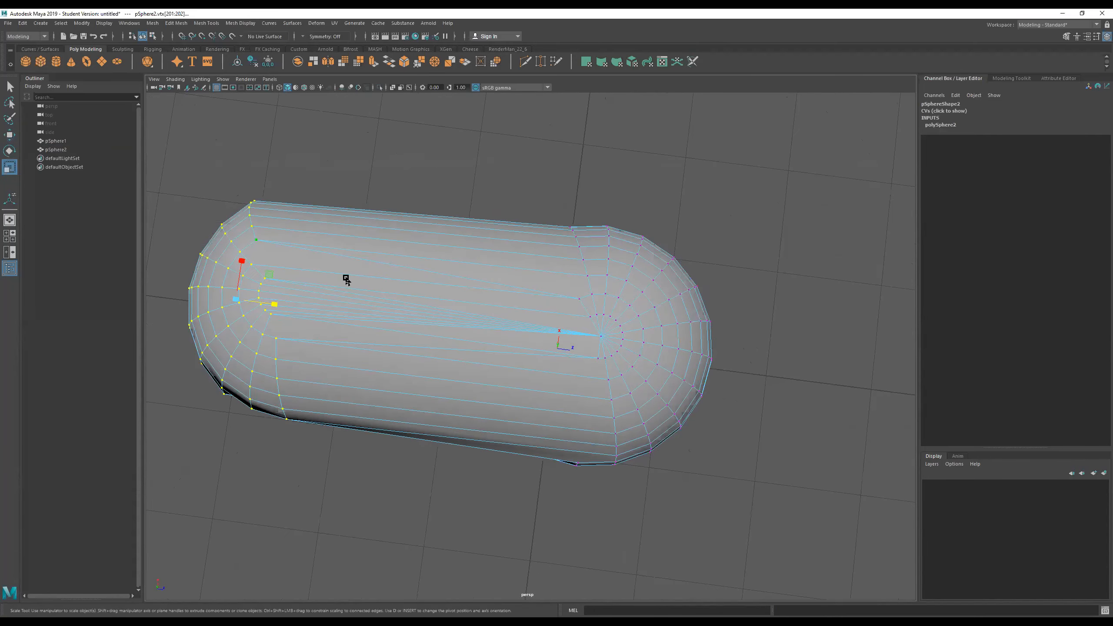
{"action": "left_click_drag", "start_coordinate": [238, 304], "coordinate": [443, 221]}
{"action": "key", "text": "w"}
{"action": "left_click_drag", "start_coordinate": [293, 258], "coordinate": [602, 281]}
Return the dented sphere to Object Mode and move the whole object along Z to about 0.332.
{"action": "right_click_drag", "start_coordinate": [620, 269], "coordinate": [839, 117]}
{"action": "left_click_drag", "start_coordinate": [840, 117], "coordinate": [654, 257], "text": "alt"}
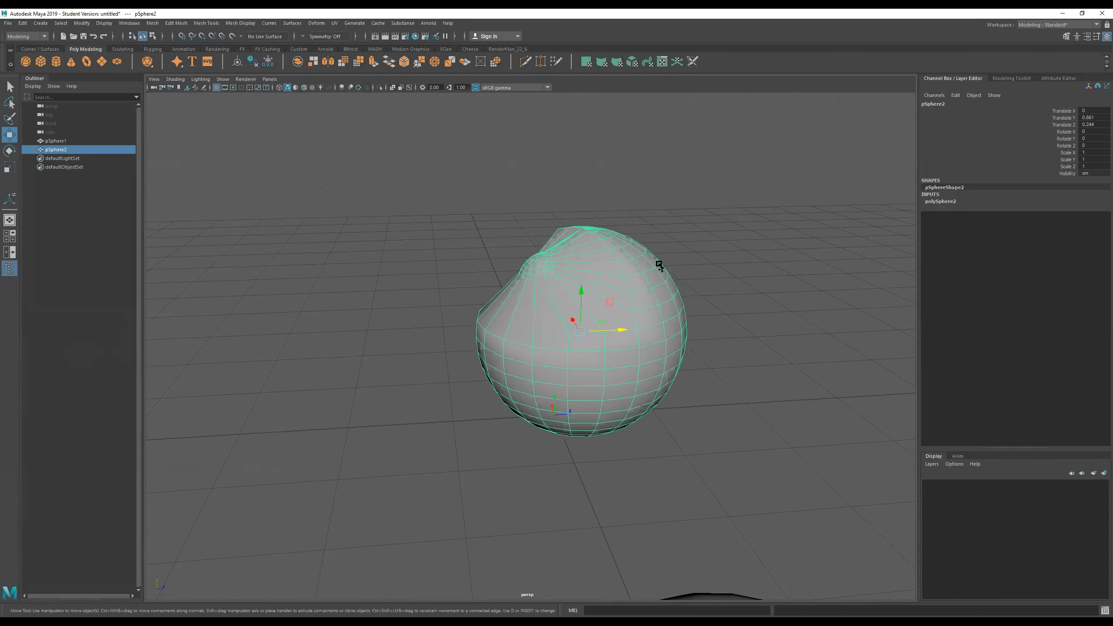
{"action": "left_click_drag", "start_coordinate": [626, 342], "coordinate": [629, 308]}
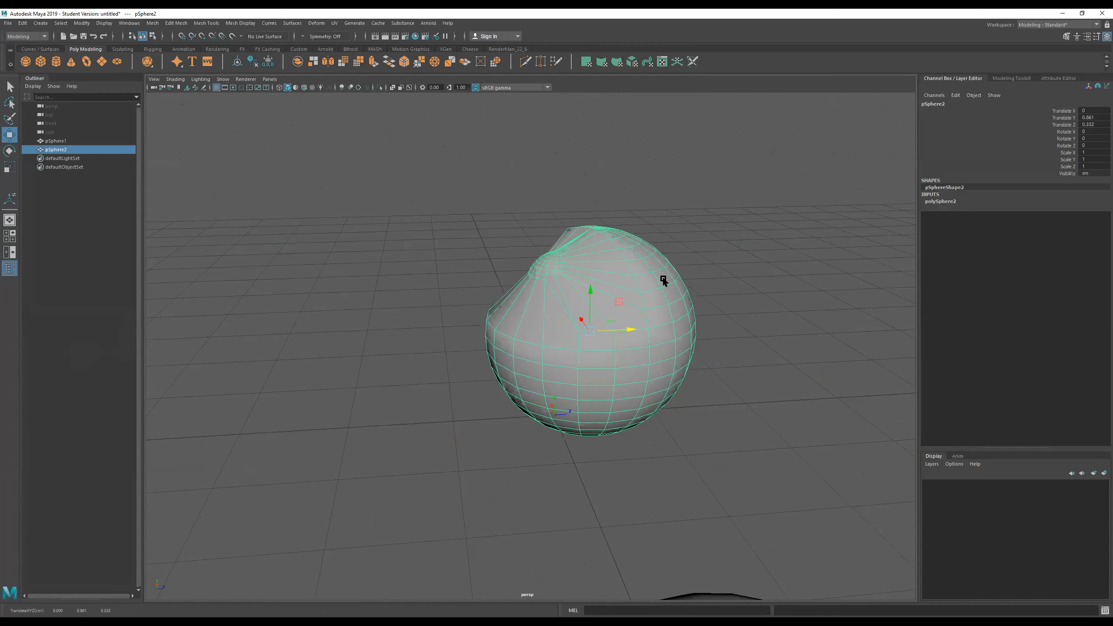
Undo the sphere's moves and vertex deformations back to its original round shape.
{"action": "key", "text": "ctrl+z"}
{"action": "key", "text": "ctrl+z"}
{"action": "key", "text": "ctrl+z"}
{"action": "key", "text": "ctrl+z"}
{"action": "key", "text": "ctrl+z"}
{"action": "key", "text": "ctrl+z"}
{"action": "left_click_drag", "start_coordinate": [628, 290], "coordinate": [629, 298], "text": "alt"}
Switch the sphere to Edge mode for a close-up look at its edges.
{"action": "right_click_drag", "start_coordinate": [632, 287], "coordinate": [610, 288]}
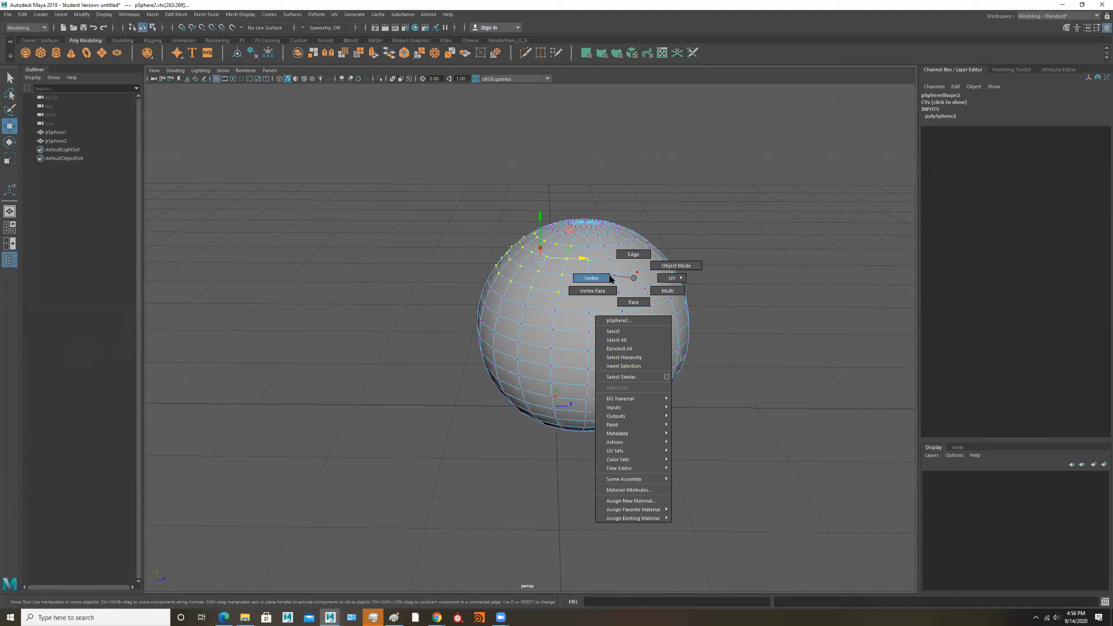
{"action": "right_click_drag", "start_coordinate": [613, 275], "coordinate": [638, 241]}
{"action": "right_click_drag", "start_coordinate": [529, 266], "coordinate": [697, 271], "text": "alt"}
{"action": "left_click_drag", "start_coordinate": [697, 272], "coordinate": [688, 291], "text": "alt"}
{"action": "right_click_drag", "start_coordinate": [598, 260], "coordinate": [705, 240], "text": "alt"}
{"action": "middle_click_drag", "start_coordinate": [705, 239], "coordinate": [657, 258], "text": "alt"}
{"action": "right_click_drag", "start_coordinate": [600, 247], "coordinate": [599, 247]}
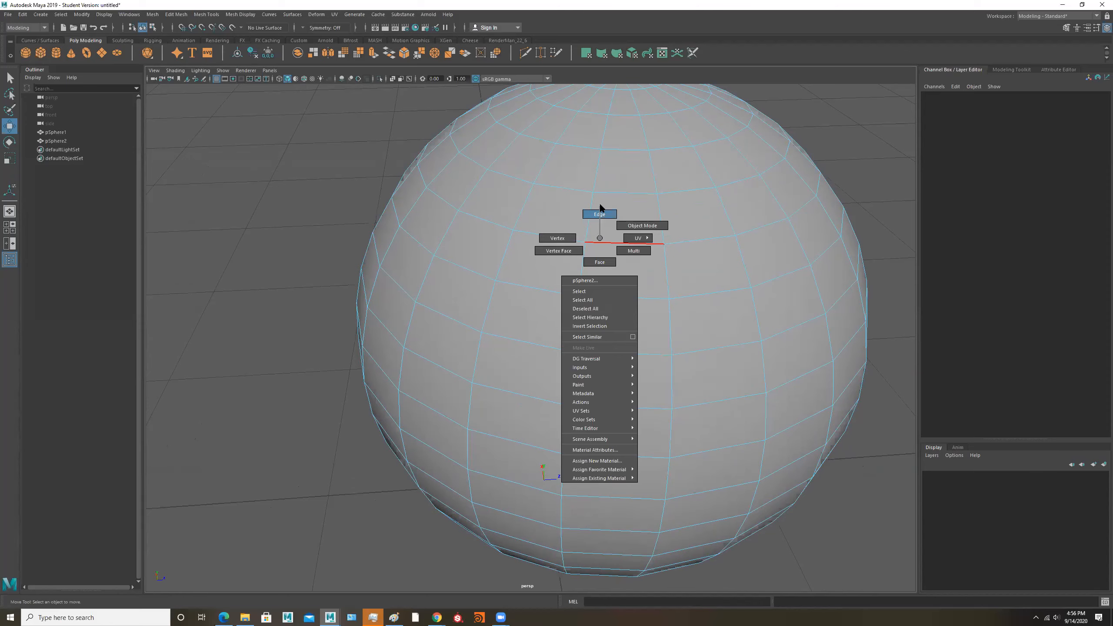
{"action": "right_click_drag", "start_coordinate": [599, 202], "coordinate": [599, 203]}
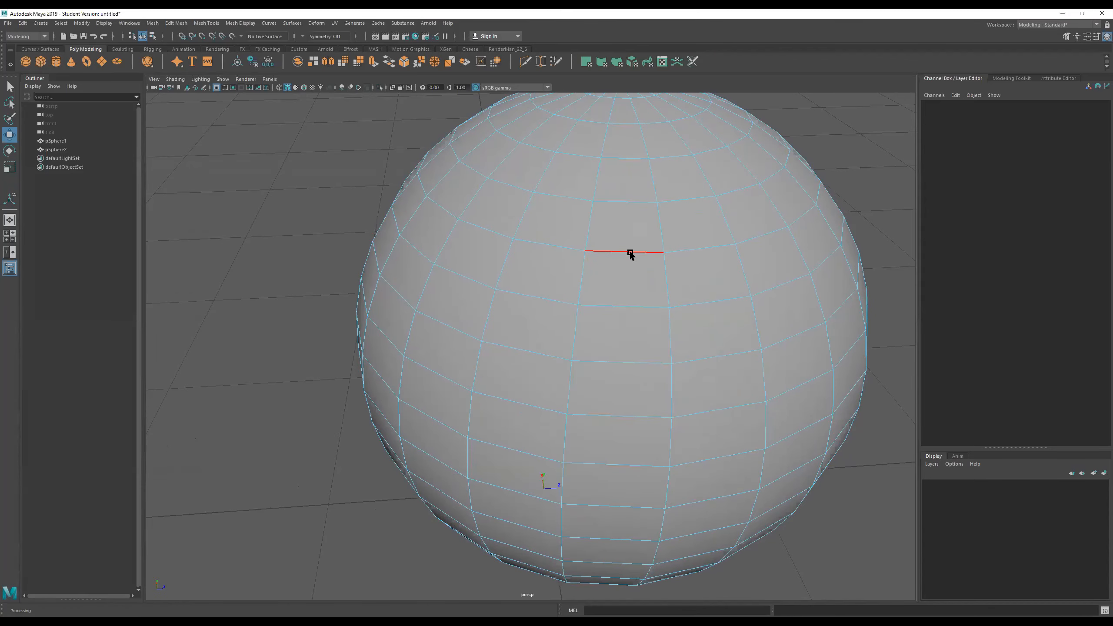
Select the four edges surrounding one quad on the sphere's upper side and frame them.
{"action": "left_click", "coordinate": [630, 253]}
{"action": "left_click", "coordinate": [622, 306], "text": "shift"}
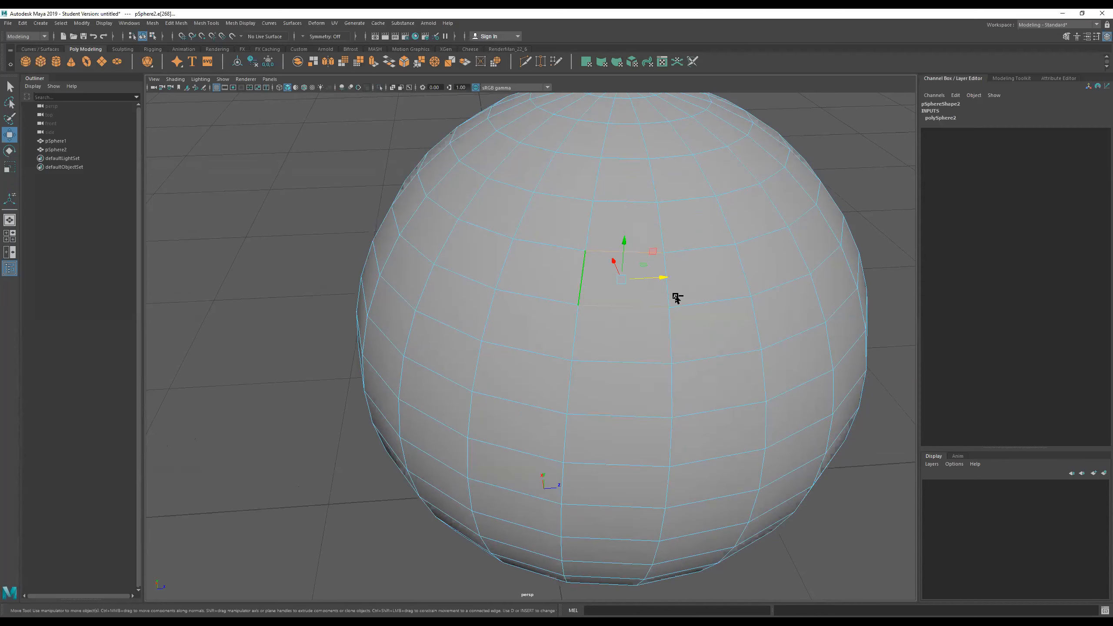
{"action": "left_click_drag", "start_coordinate": [718, 318], "coordinate": [675, 312], "text": "alt"}
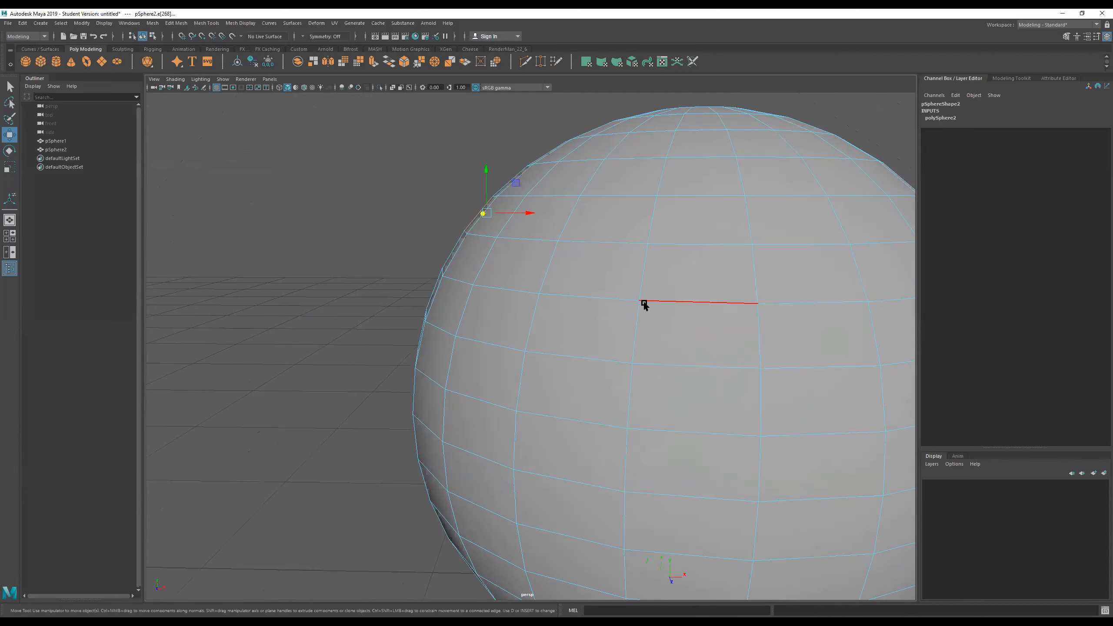
{"action": "key", "text": "f"}
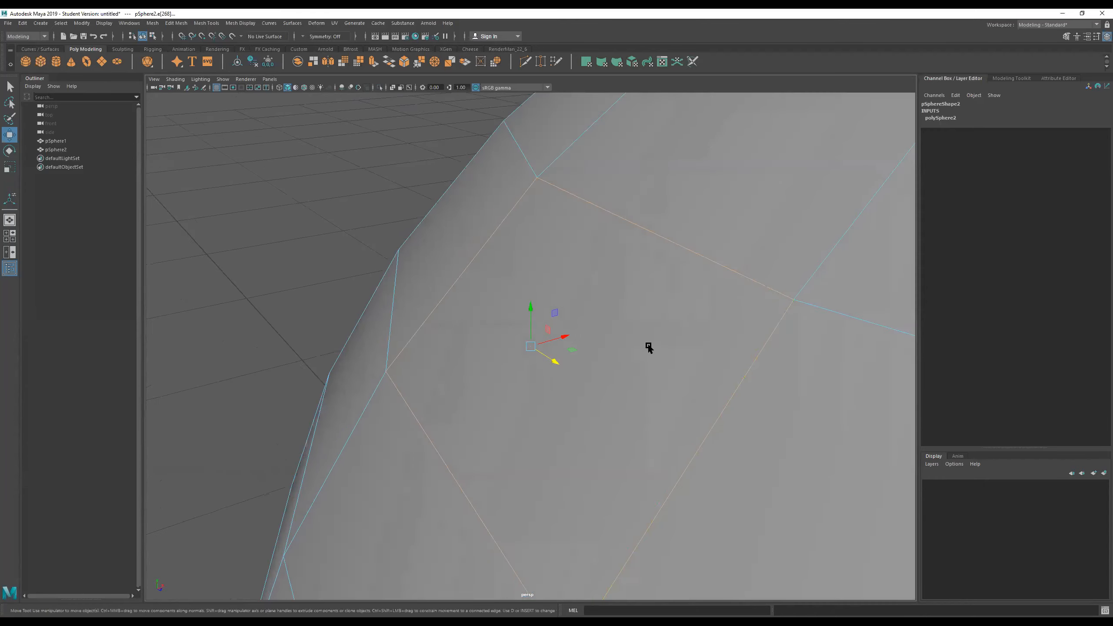
{"action": "right_click_drag", "start_coordinate": [648, 346], "coordinate": [599, 343], "text": "alt"}
{"action": "left_click_drag", "start_coordinate": [599, 343], "coordinate": [613, 321], "text": "alt"}
Select only the quad's upper edge, test moving it along Y, and undo the move.
{"action": "left_click", "coordinate": [607, 285]}
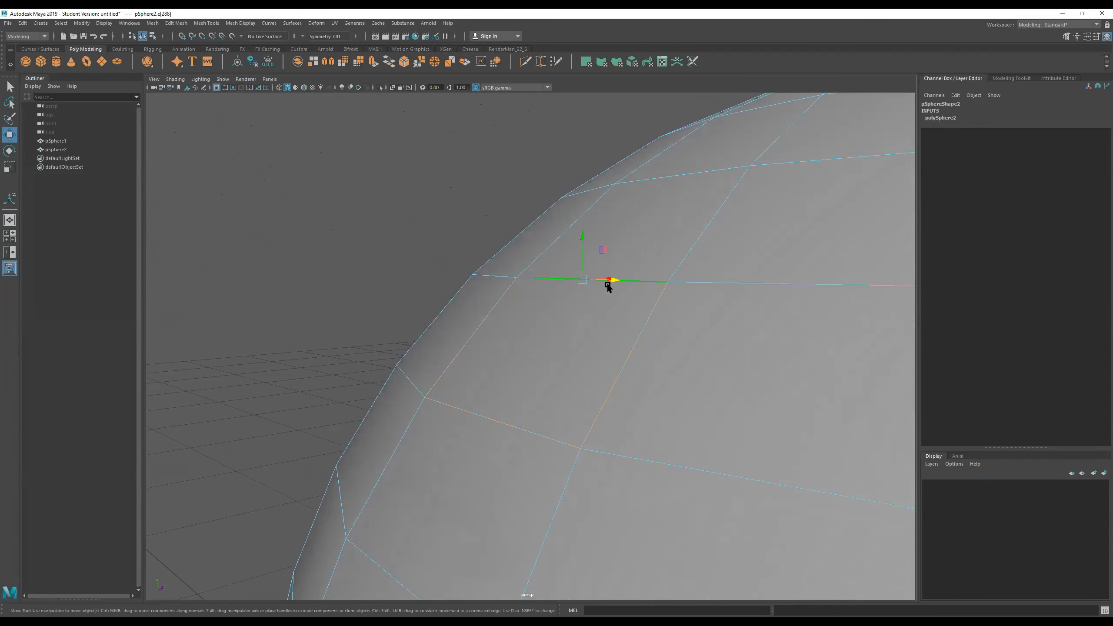
{"action": "left_click_drag", "start_coordinate": [582, 232], "coordinate": [698, 273]}
{"action": "key", "text": "ctrl+z"}
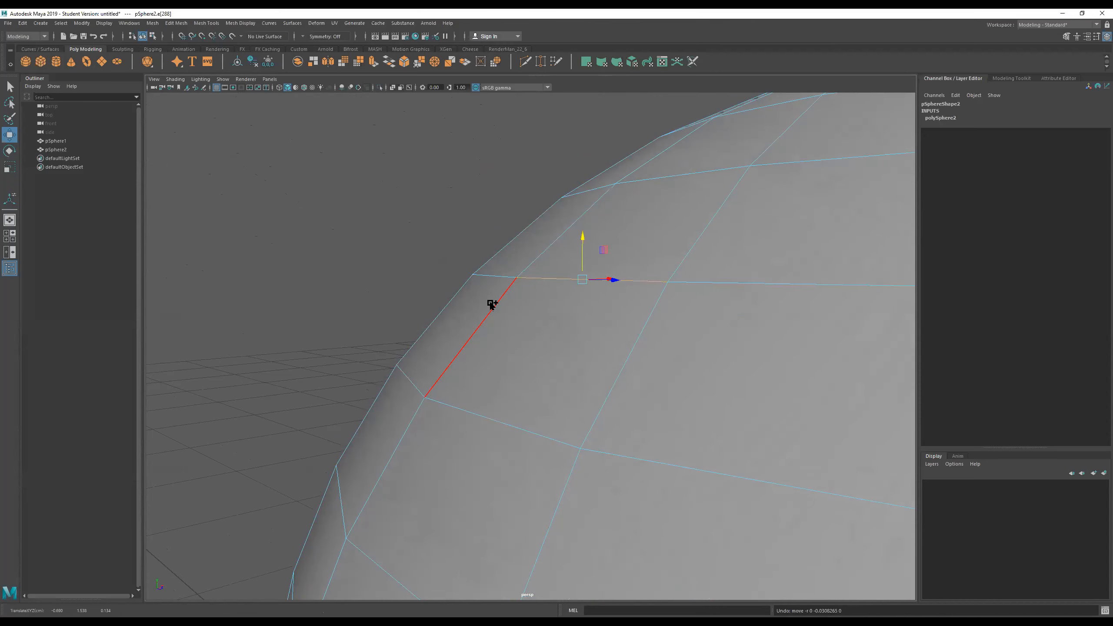
Select all four edges of the quad again, test moving them together, and undo the move.
{"action": "left_click", "coordinate": [509, 418], "text": "shift"}
{"action": "left_click_drag", "start_coordinate": [566, 343], "coordinate": [596, 337]}
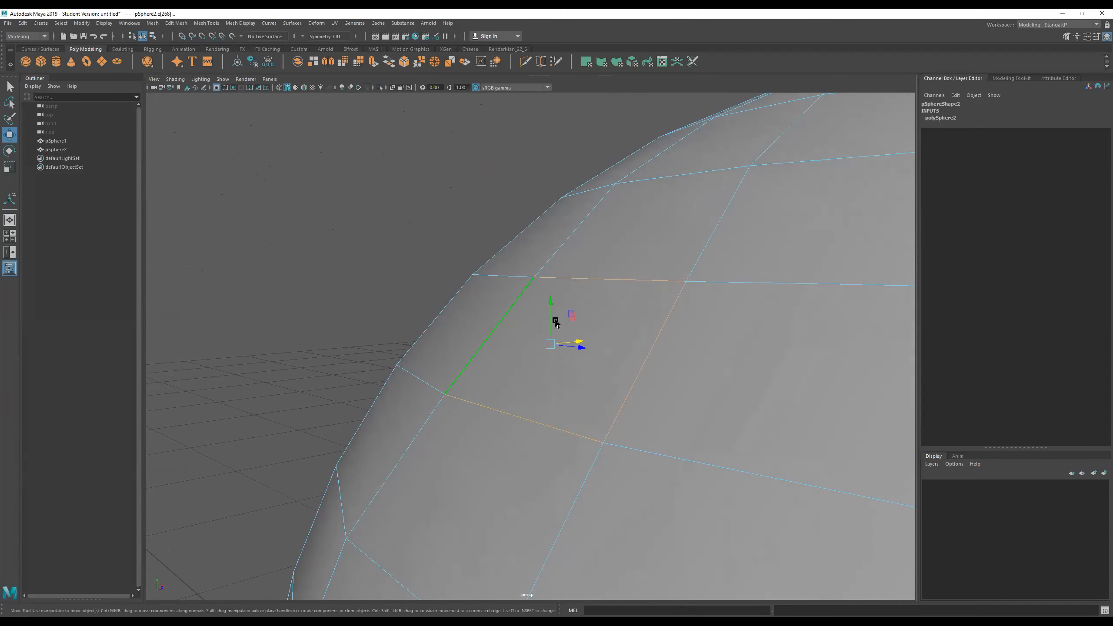
{"action": "scroll", "coordinate": [556, 322], "scroll_direction": "down", "scroll_amount": 3}
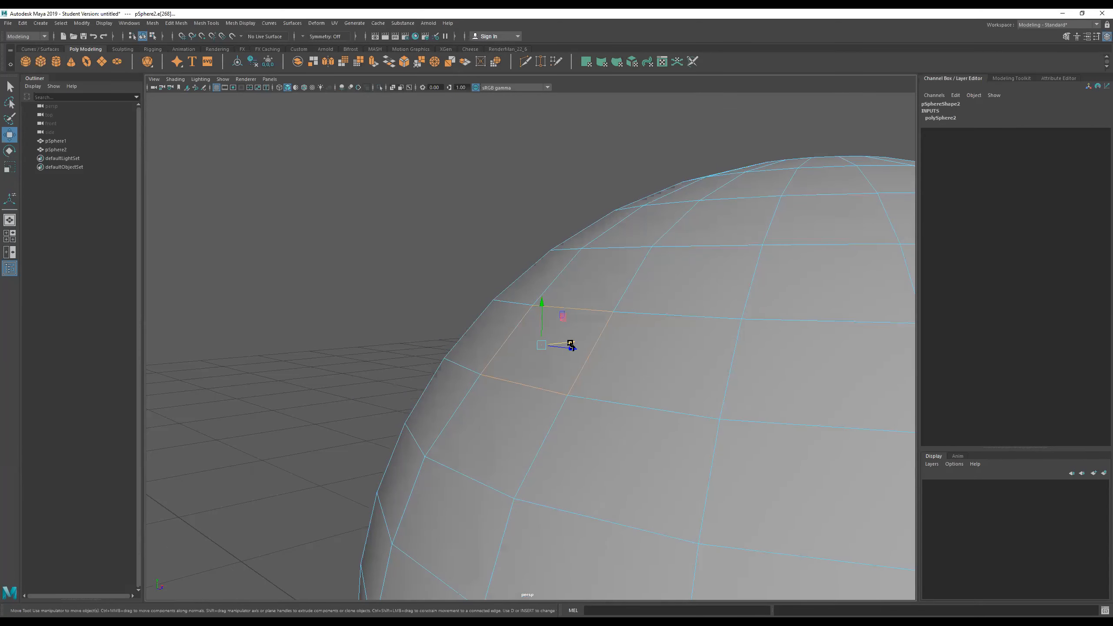
{"action": "left_click_drag", "start_coordinate": [570, 344], "coordinate": [651, 324]}
{"action": "key", "text": "ctrl+z"}
{"action": "scroll", "coordinate": [587, 315], "scroll_direction": "down", "scroll_amount": 1}
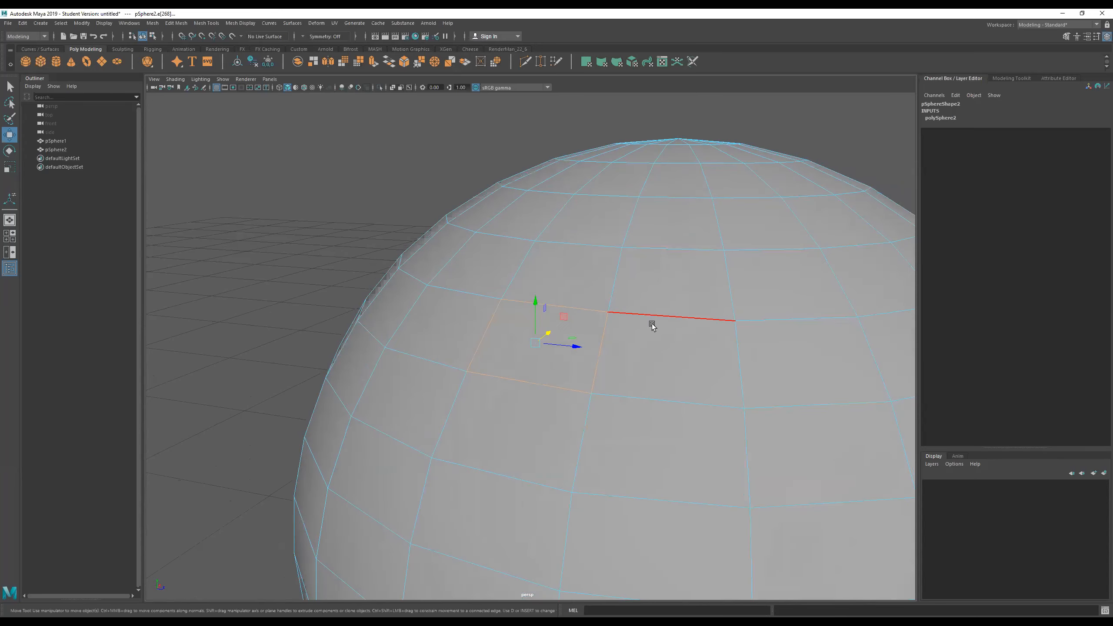
{"action": "left_click_drag", "start_coordinate": [539, 312], "coordinate": [497, 304], "text": "alt"}
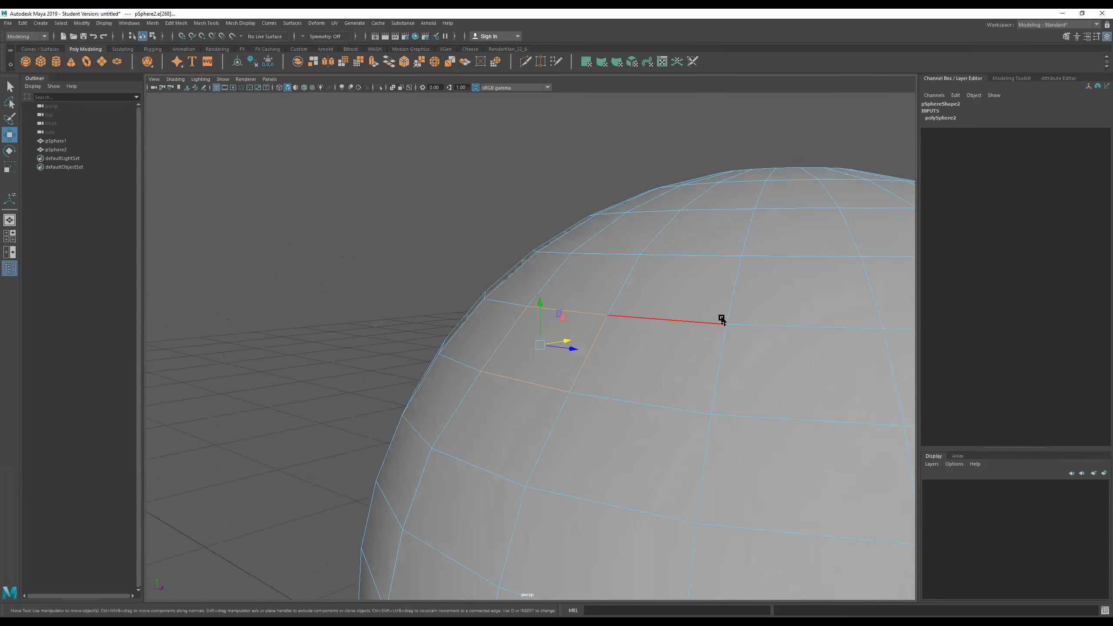
Select consecutive edges along one horizontal row of the sphere's upper half, extending to the complete edge loop.
{"action": "right_click_drag", "start_coordinate": [734, 313], "coordinate": [558, 325], "text": "alt"}
{"action": "middle_click_drag", "start_coordinate": [635, 313], "coordinate": [512, 320], "text": "alt"}
{"action": "left_click", "coordinate": [462, 340]}
{"action": "left_click", "coordinate": [533, 343], "text": "ctrl+shift"}
{"action": "left_click", "coordinate": [614, 343], "text": "ctrl+shift"}
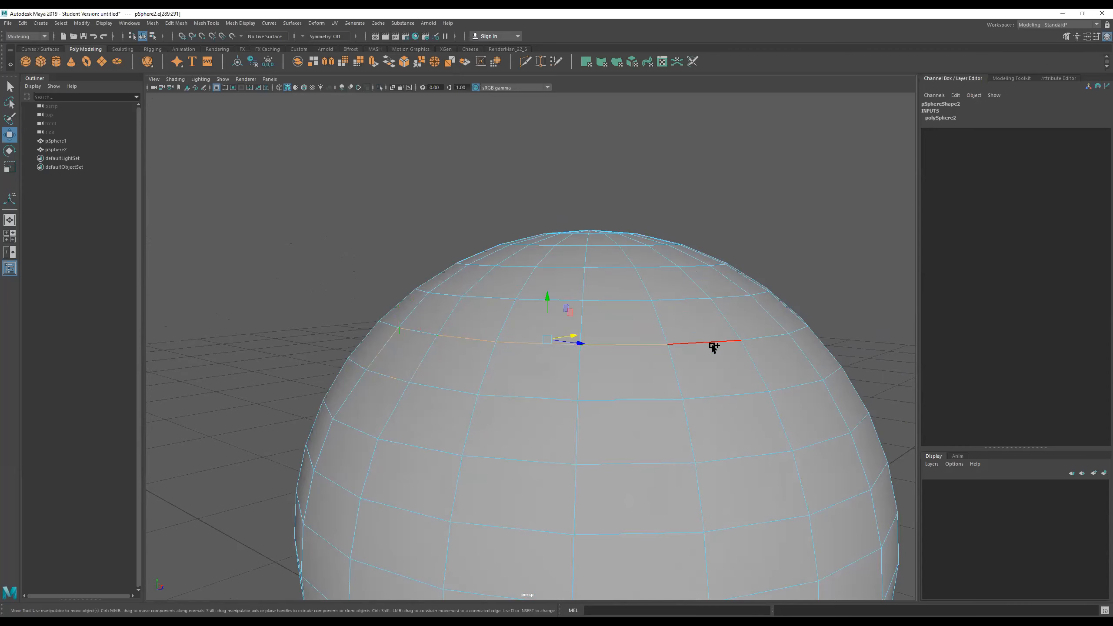
{"action": "left_click", "coordinate": [546, 345], "text": "ctrl+shift"}
{"action": "double_click", "coordinate": [465, 336]}
{"action": "left_click_drag", "start_coordinate": [718, 365], "coordinate": [604, 372], "text": "alt"}
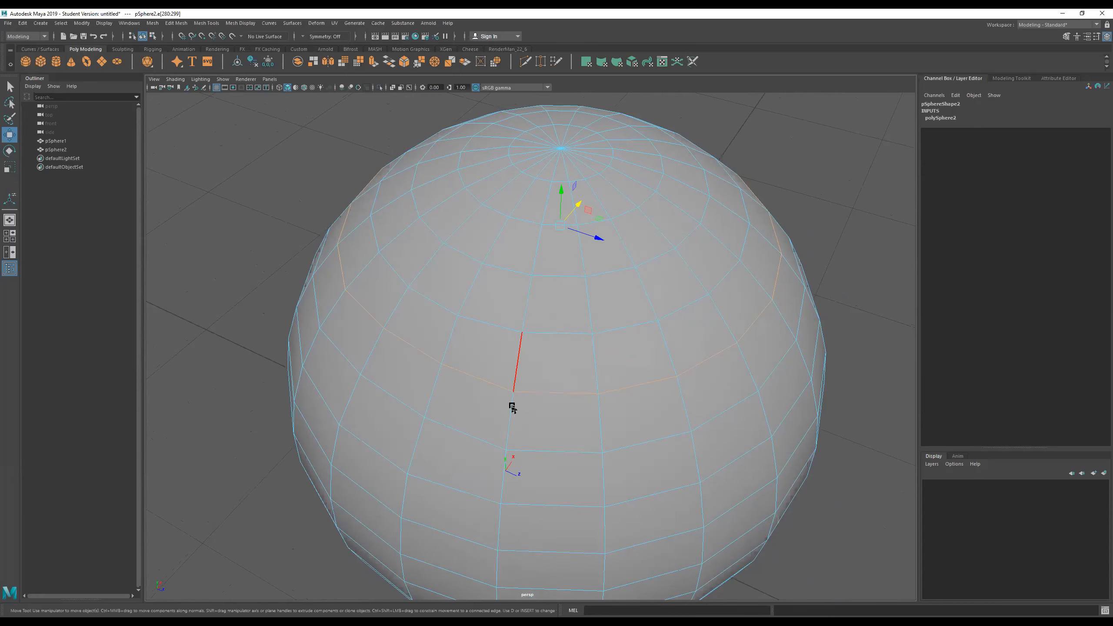
Select individual vertical edges and a full vertical edge loop on the sphere.
{"action": "left_click", "coordinate": [531, 293]}
{"action": "left_click", "coordinate": [467, 289]}
{"action": "left_click_drag", "start_coordinate": [570, 280], "coordinate": [559, 302], "text": "alt"}
{"action": "left_click", "coordinate": [573, 320]}
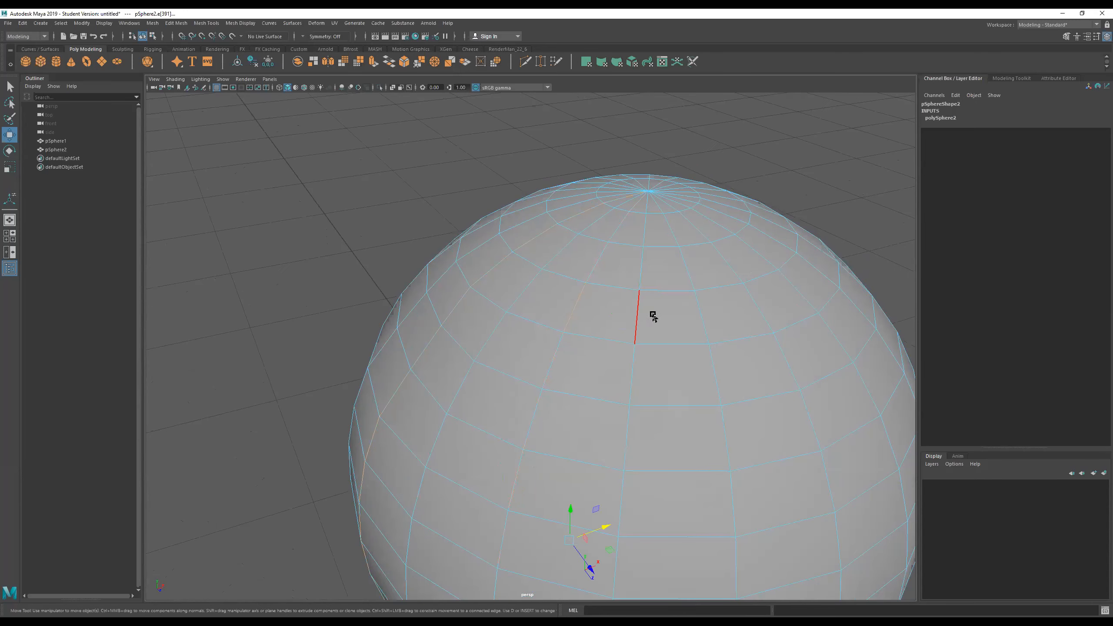
{"action": "left_click", "coordinate": [635, 318]}
{"action": "double_click", "coordinate": [498, 378]}
Select three adjacent horizontal edge loops on the sphere's upper half using wireframe display, and raise them along Y in shaded display.
{"action": "left_click_drag", "start_coordinate": [499, 380], "coordinate": [544, 348], "text": "alt"}
{"action": "double_click", "coordinate": [509, 373]}
{"action": "key", "text": "4"}
{"action": "double_click", "coordinate": [486, 355]}
{"action": "double_click", "coordinate": [475, 407]}
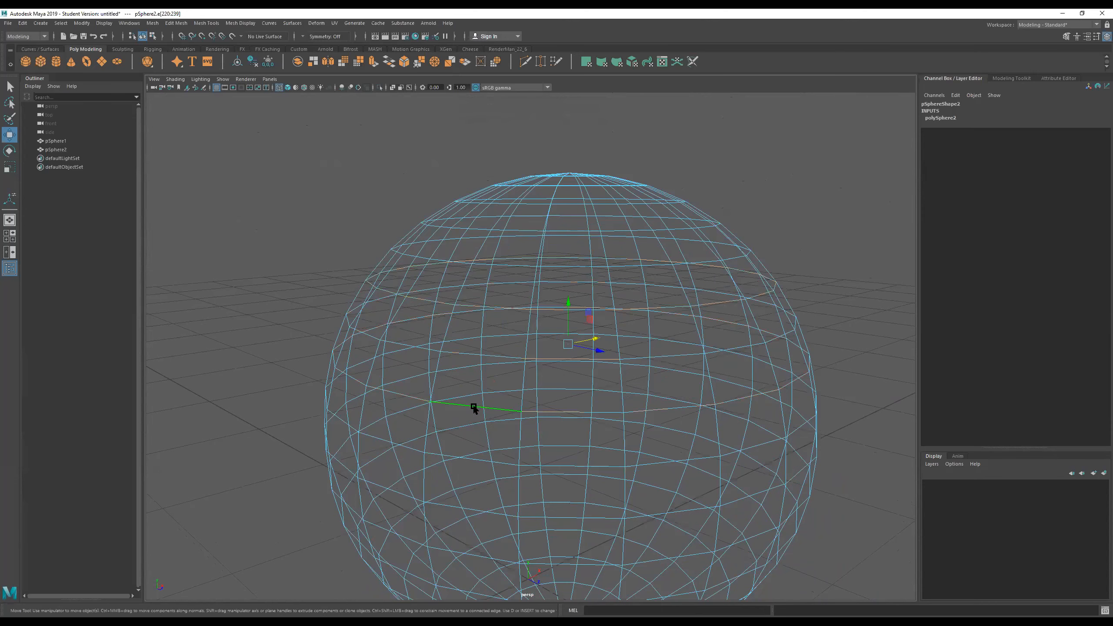
{"action": "double_click", "coordinate": [457, 455]}
{"action": "double_click", "coordinate": [405, 396], "text": "shift"}
{"action": "double_click", "coordinate": [416, 345], "text": "shift"}
{"action": "mouse_move", "coordinate": [604, 379]}
{"action": "left_mouse_down", "text": "alt"}
{"action": "mouse_move", "coordinate": [616, 373]}
{"action": "mouse_move", "coordinate": [557, 355]}
{"action": "mouse_move", "coordinate": [526, 363]}
{"action": "mouse_move", "coordinate": [509, 385]}
{"action": "mouse_move", "coordinate": [656, 370]}
{"action": "mouse_move", "coordinate": [735, 393]}
{"action": "mouse_move", "coordinate": [676, 383]}
{"action": "mouse_move", "coordinate": [690, 378]}
{"action": "mouse_move", "coordinate": [656, 361]}
{"action": "mouse_move", "coordinate": [642, 397]}
{"action": "mouse_move", "coordinate": [628, 394]}
{"action": "mouse_move", "coordinate": [644, 385]}
{"action": "mouse_move", "coordinate": [611, 346]}
{"action": "left_mouse_up", "text": "alt"}
{"action": "key", "text": "5"}
{"action": "left_click_drag", "start_coordinate": [584, 311], "coordinate": [553, 341]}
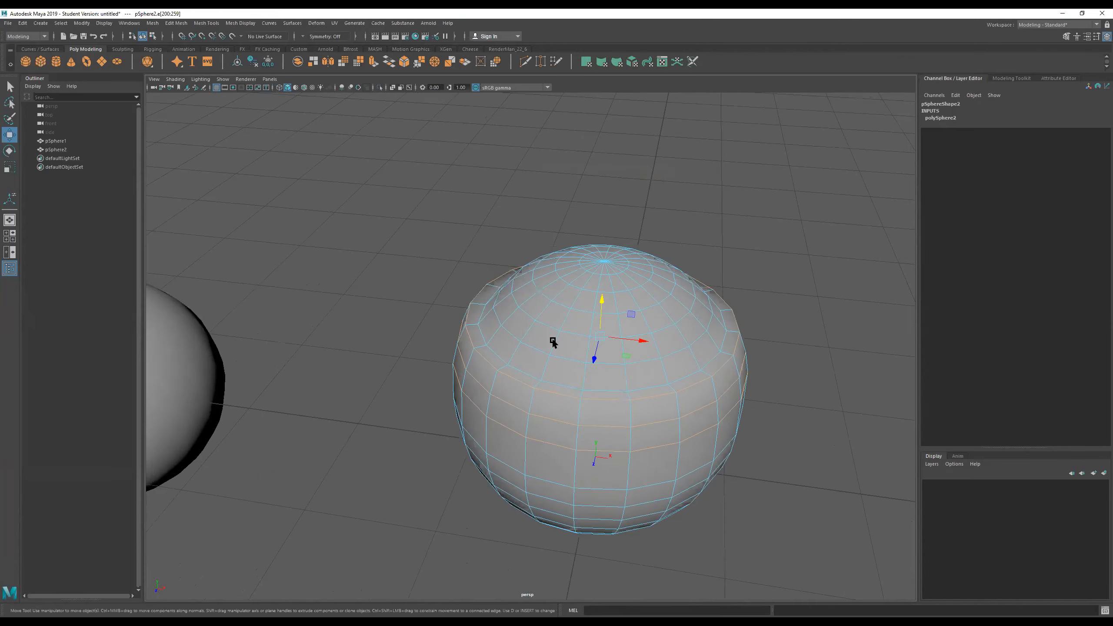
Examine the raised rim of the sphere from several angles, selecting a horizontal edge loop near it.
{"action": "right_click_drag", "start_coordinate": [552, 341], "coordinate": [727, 330], "text": "alt"}
{"action": "left_click_drag", "start_coordinate": [728, 330], "coordinate": [721, 309], "text": "alt"}
{"action": "middle_click_drag", "start_coordinate": [720, 308], "coordinate": [617, 314], "text": "alt"}
{"action": "left_click_drag", "start_coordinate": [616, 316], "coordinate": [598, 333], "text": "alt"}
{"action": "double_click", "coordinate": [482, 342]}
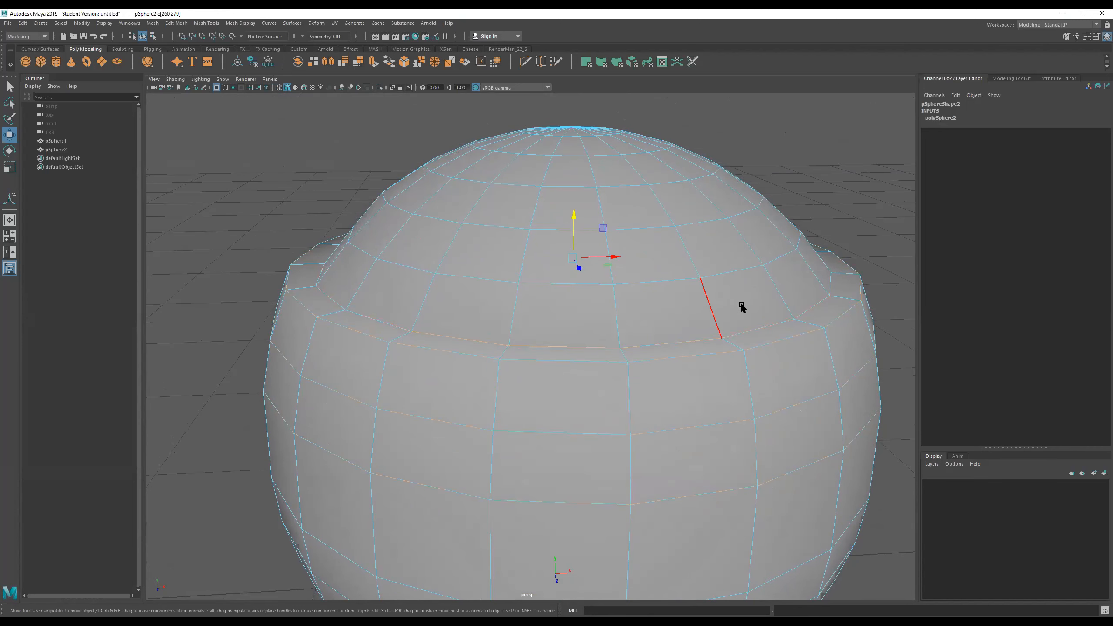
{"action": "right_click_drag", "start_coordinate": [783, 298], "coordinate": [680, 309], "text": "alt"}
{"action": "left_click_drag", "start_coordinate": [680, 309], "coordinate": [623, 313], "text": "alt"}
{"action": "left_click_drag", "start_coordinate": [652, 354], "coordinate": [689, 300], "text": "alt"}
Select the edges of the sphere's lower part and move them up along Y to form a lower rim.
{"action": "left_click_drag", "start_coordinate": [413, 432], "coordinate": [333, 464]}
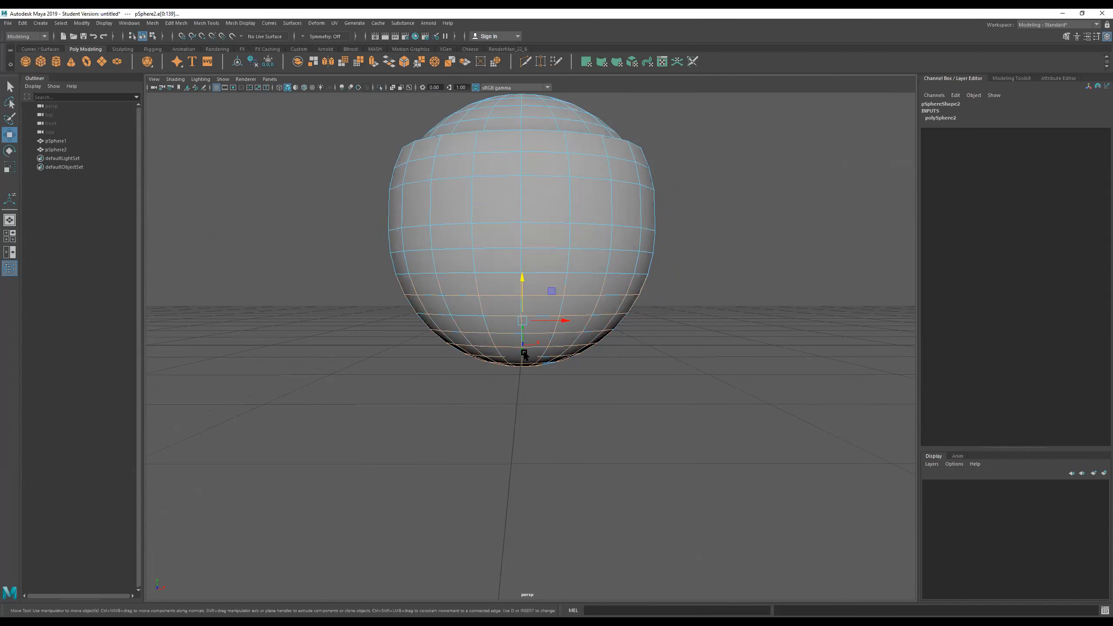
{"action": "left_click_drag", "start_coordinate": [750, 220], "coordinate": [334, 288], "text": "ctrl"}
{"action": "key", "text": "r"}
{"action": "left_click_drag", "start_coordinate": [533, 330], "coordinate": [497, 332], "text": "alt"}
{"action": "key", "text": "w"}
{"action": "left_click_drag", "start_coordinate": [518, 294], "coordinate": [542, 296]}
Return the sphere to Object Mode and move it up along Y to 3.156.
{"action": "right_click_drag", "start_coordinate": [549, 237], "coordinate": [762, 125]}
{"action": "scroll", "coordinate": [580, 221], "scroll_direction": "down", "scroll_amount": 5}
{"action": "middle_click_drag", "start_coordinate": [581, 221], "coordinate": [587, 322], "text": "alt"}
{"action": "left_click_drag", "start_coordinate": [529, 365], "coordinate": [534, 156]}
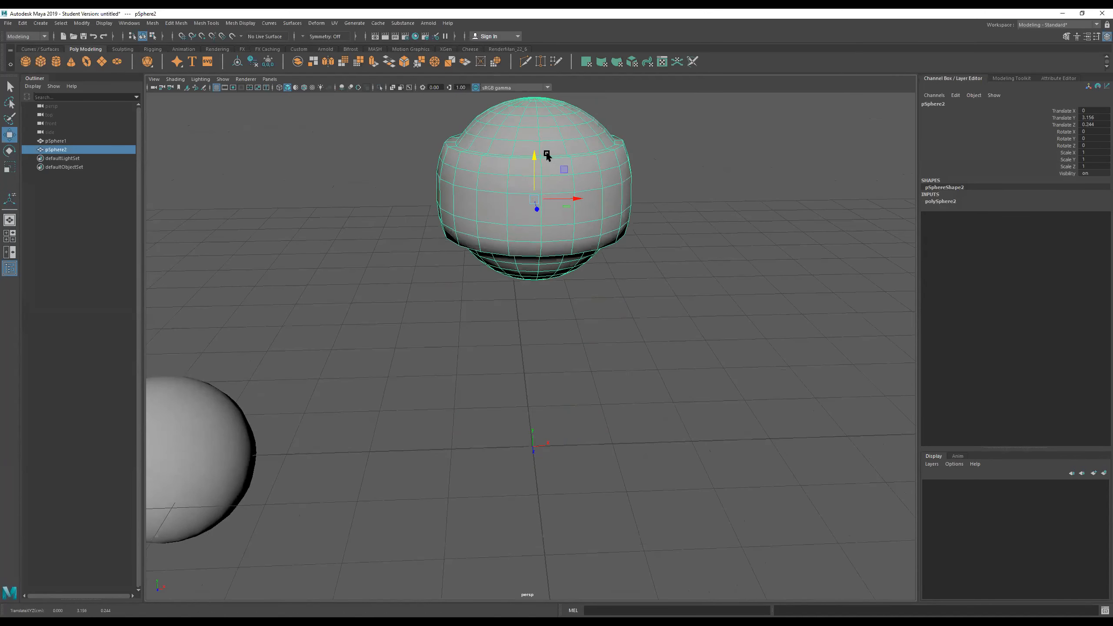
Switch the sphere to Face mode and select the ring of triangular faces around its bottom pole.
{"action": "middle_click_drag", "start_coordinate": [534, 156], "coordinate": [529, 301], "text": "alt"}
{"action": "right_click_drag", "start_coordinate": [528, 300], "coordinate": [760, 265], "text": "alt"}
{"action": "left_click_drag", "start_coordinate": [631, 313], "coordinate": [616, 264], "text": "alt"}
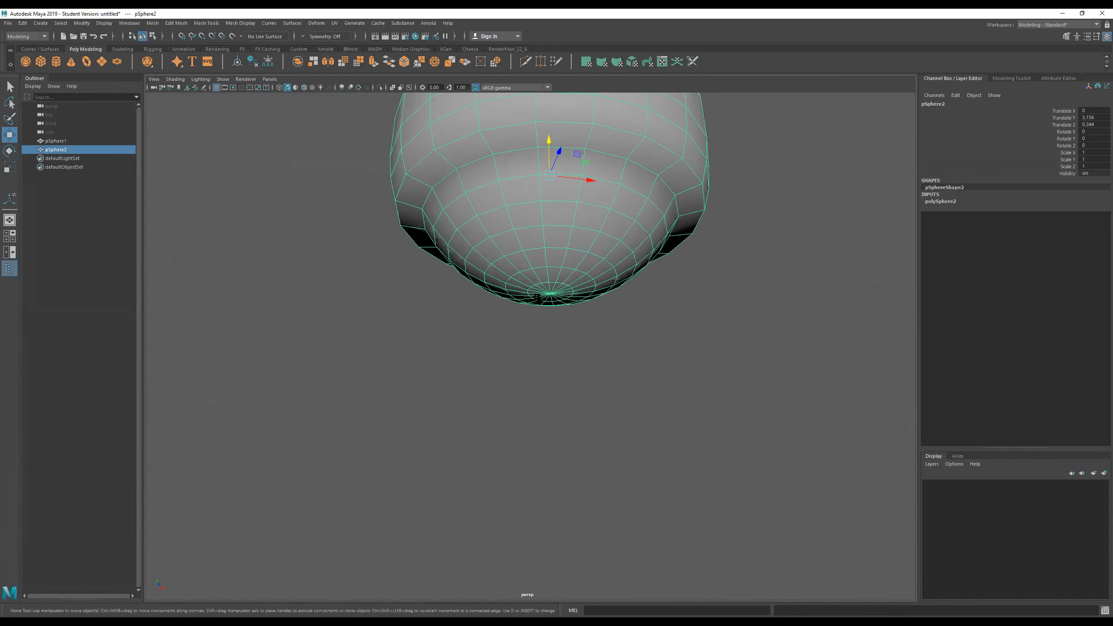
{"action": "right_click_drag", "start_coordinate": [615, 264], "coordinate": [730, 245], "text": "alt"}
{"action": "right_click", "coordinate": [577, 226]}
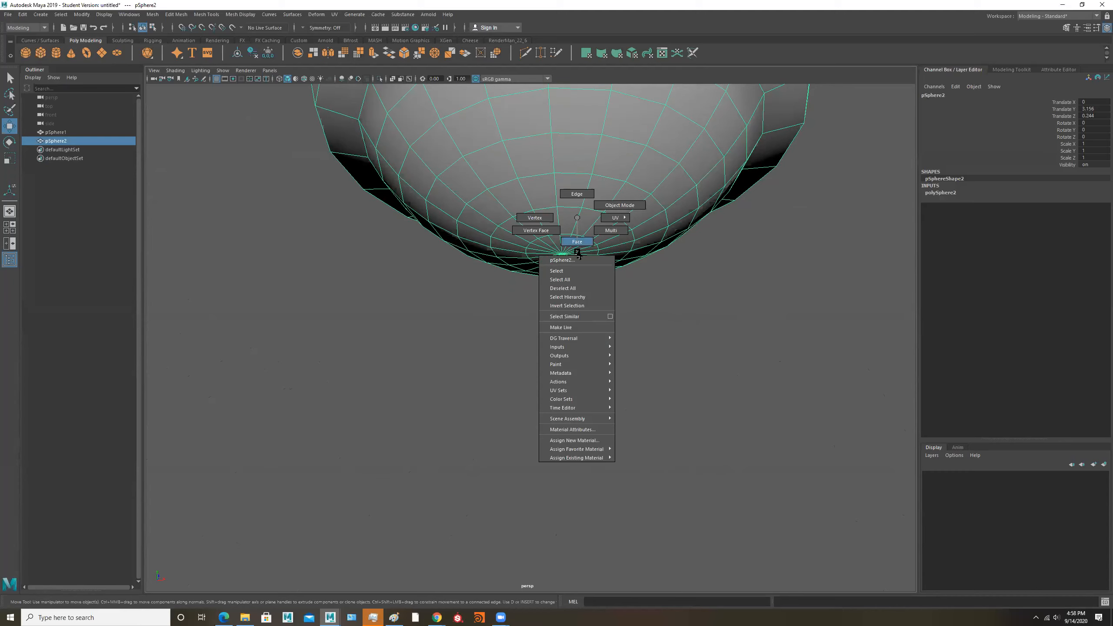
{"action": "right_click_drag", "start_coordinate": [577, 217], "coordinate": [577, 253]}
{"action": "left_click_drag", "start_coordinate": [577, 262], "coordinate": [578, 253], "text": "alt"}
{"action": "left_click_drag", "start_coordinate": [607, 213], "coordinate": [581, 231], "text": "alt"}
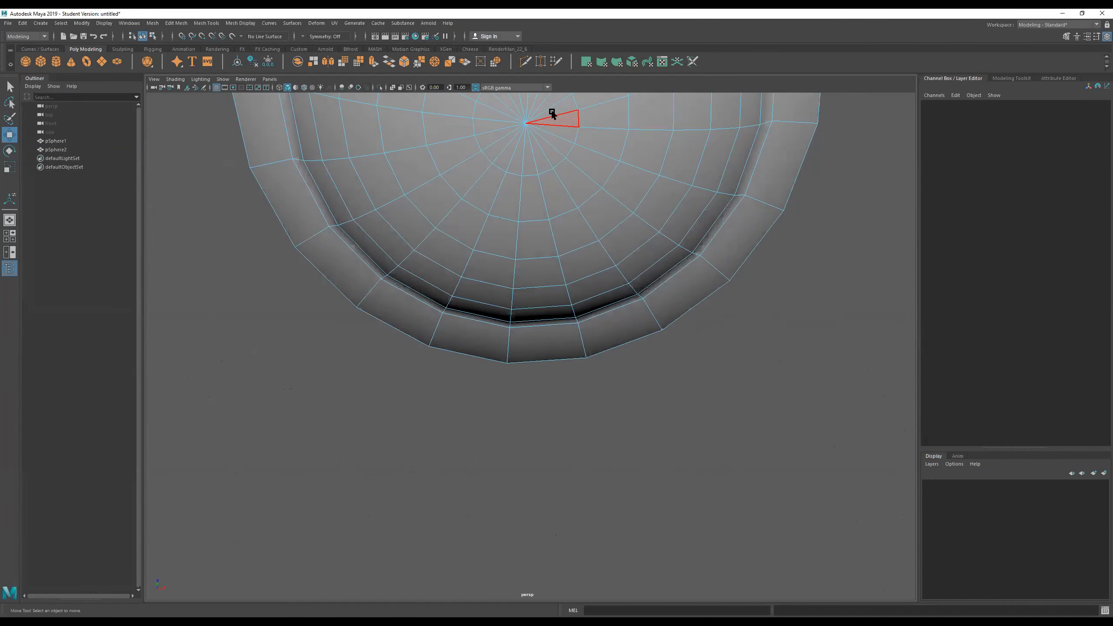
{"action": "left_click_drag", "start_coordinate": [511, 142], "coordinate": [511, 142]}
{"action": "left_click_drag", "start_coordinate": [578, 132], "coordinate": [399, 132], "text": "alt"}
{"action": "key", "text": "4"}
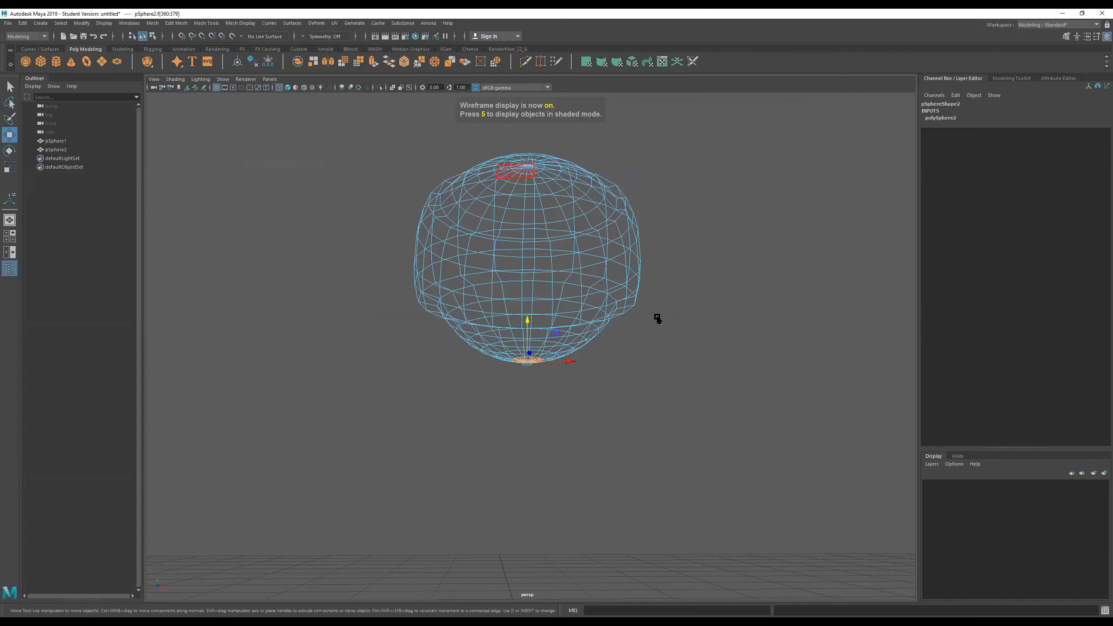
{"action": "key", "text": "5"}
Extrude the bottom pole faces, move them far down along Y into a long stem, and return to Object Mode.
{"action": "key", "text": "ctrl+e"}
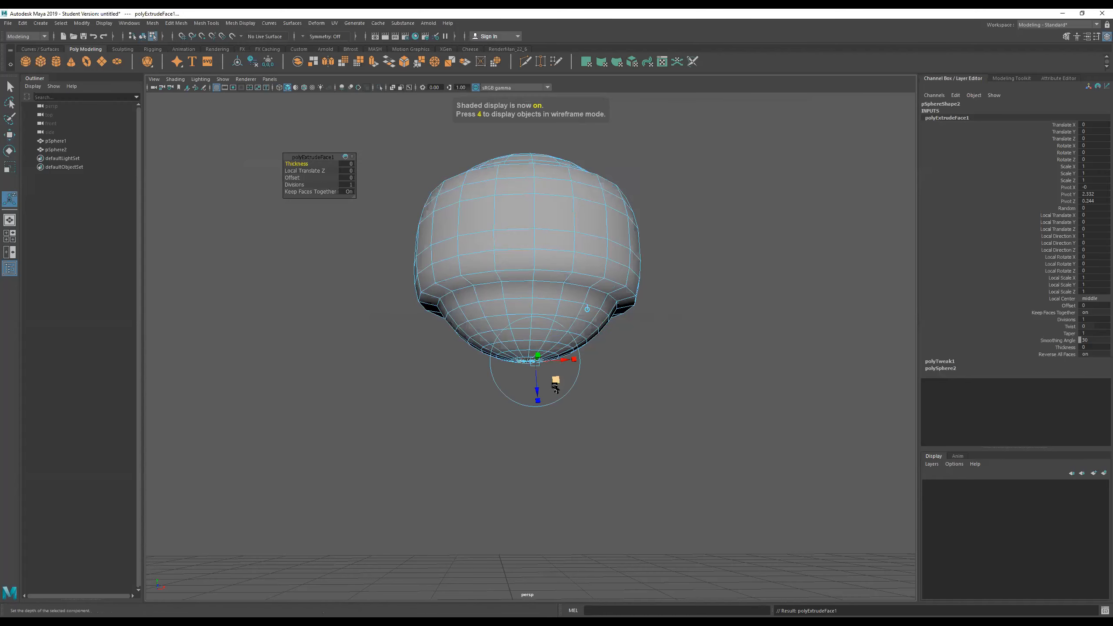
{"action": "key", "text": "w"}
{"action": "left_click_drag", "start_coordinate": [526, 319], "coordinate": [531, 556]}
{"action": "middle_click_drag", "start_coordinate": [621, 429], "coordinate": [535, 308], "text": "alt"}
{"action": "left_click_drag", "start_coordinate": [536, 309], "coordinate": [537, 603], "text": "alt"}
{"action": "scroll", "coordinate": [513, 303], "scroll_direction": "down", "scroll_amount": 5}
{"action": "right_click_drag", "start_coordinate": [523, 249], "coordinate": [618, 246]}
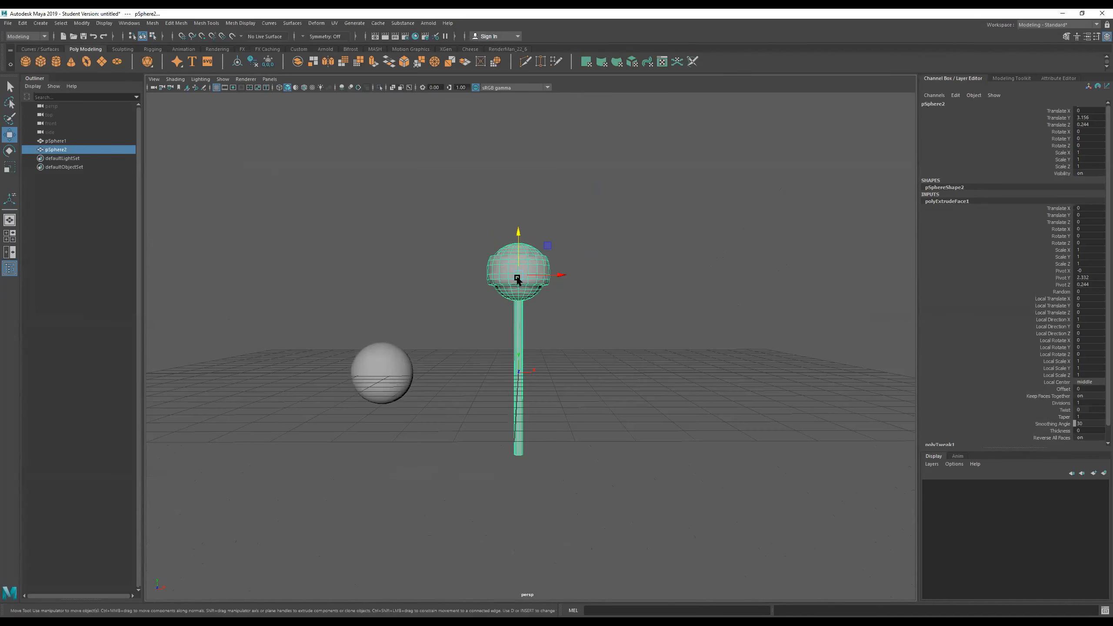
Switch to Vertex mode, select the vertices of the round head above the stem, and try scaling them.
{"action": "right_click_drag", "start_coordinate": [513, 224], "coordinate": [423, 213]}
{"action": "left_click_drag", "start_coordinate": [653, 155], "coordinate": [424, 350]}
{"action": "key", "text": "r"}
{"action": "left_click_drag", "start_coordinate": [512, 207], "coordinate": [508, 209]}
{"action": "left_click_drag", "start_coordinate": [511, 248], "coordinate": [631, 248]}
Undo the vertex edits and the stem extrusion, back to the selected bottom pole faces.
{"action": "key", "text": "ctrl+z"}
{"action": "key", "text": "ctrl+z"}
{"action": "key", "text": "ctrl+z"}
{"action": "key", "text": "ctrl+z"}
{"action": "key", "text": "ctrl+z"}
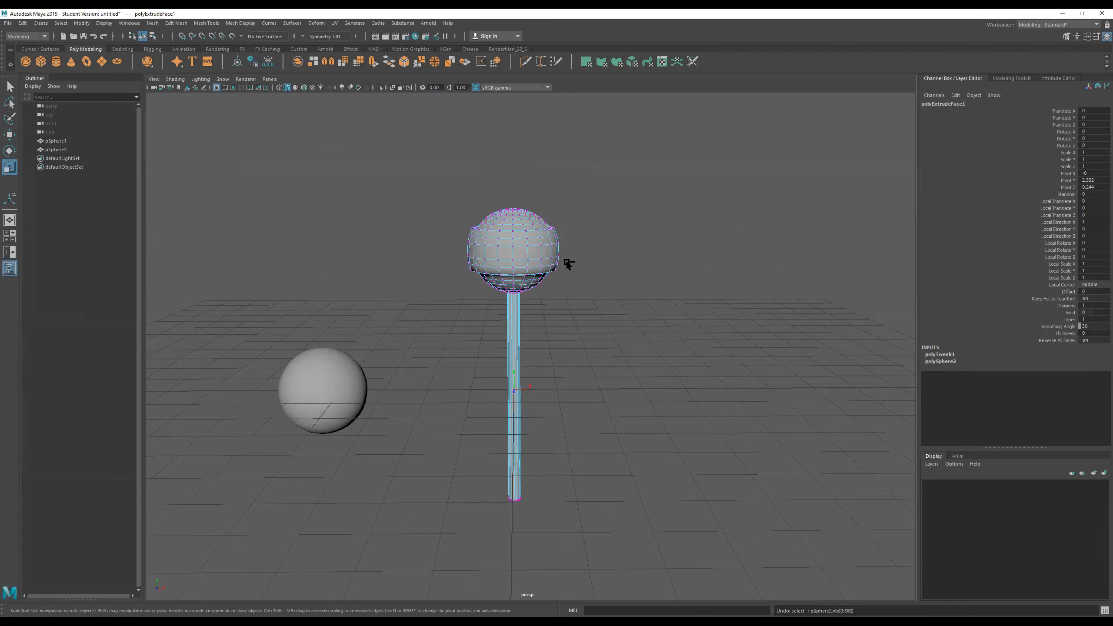
{"action": "key", "text": "ctrl+z"}
{"action": "key", "text": "ctrl+z"}
{"action": "scroll", "coordinate": [539, 277], "scroll_direction": "up", "scroll_amount": 7}
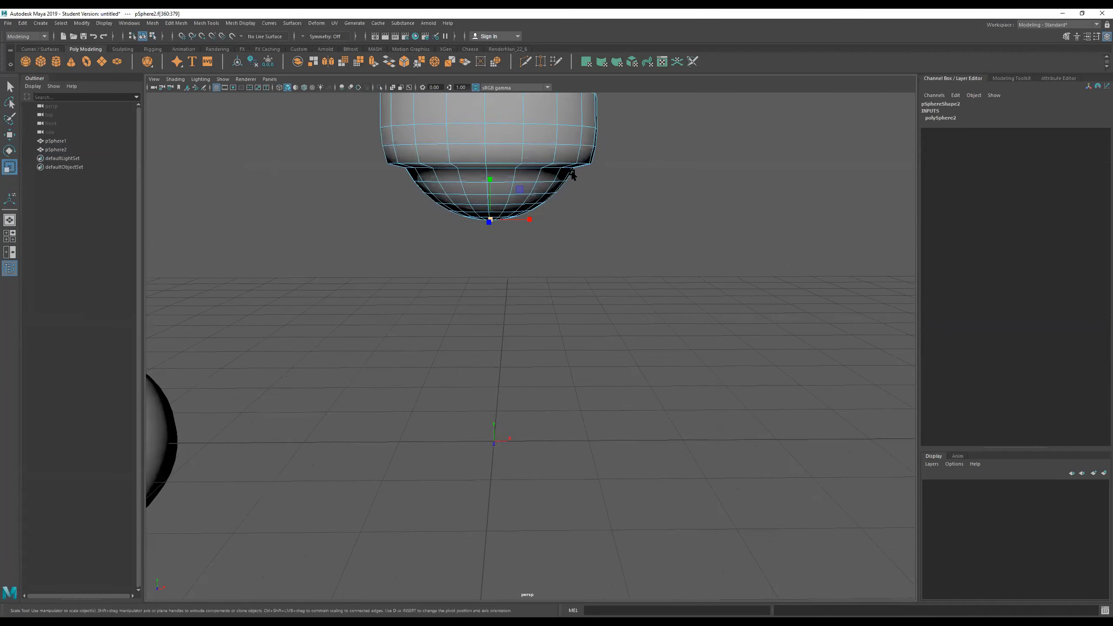
{"action": "middle_click_drag", "start_coordinate": [519, 132], "coordinate": [647, 313], "text": "alt"}
{"action": "left_click_drag", "start_coordinate": [646, 313], "coordinate": [614, 303], "text": "alt"}
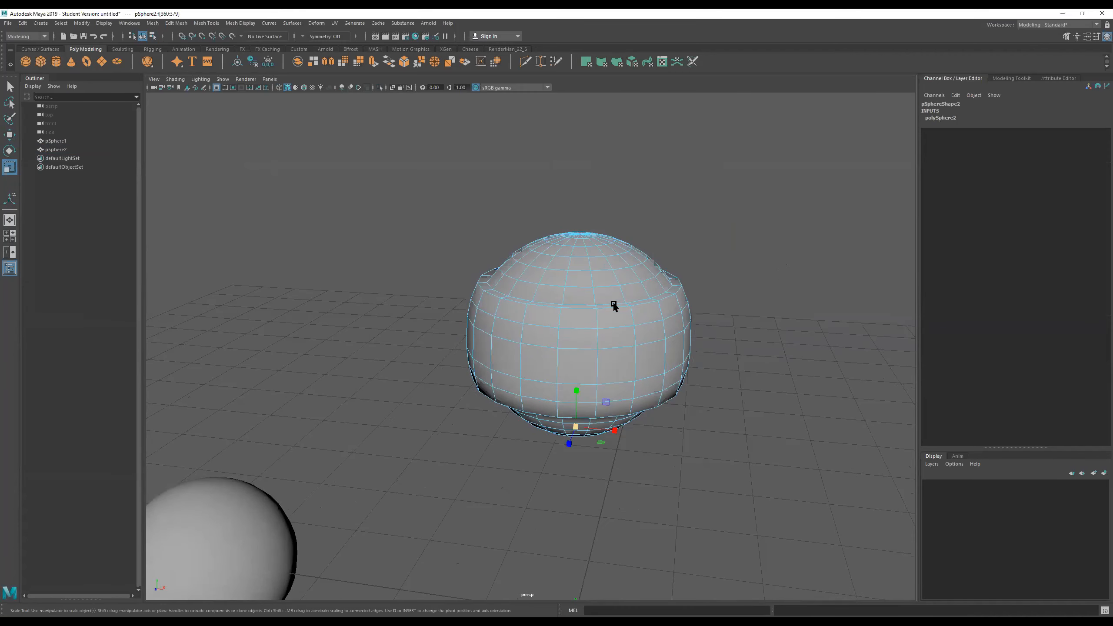
Put the sphere in Object Mode, view it from below, and switch it back to Face mode.
{"action": "key", "text": "1"}
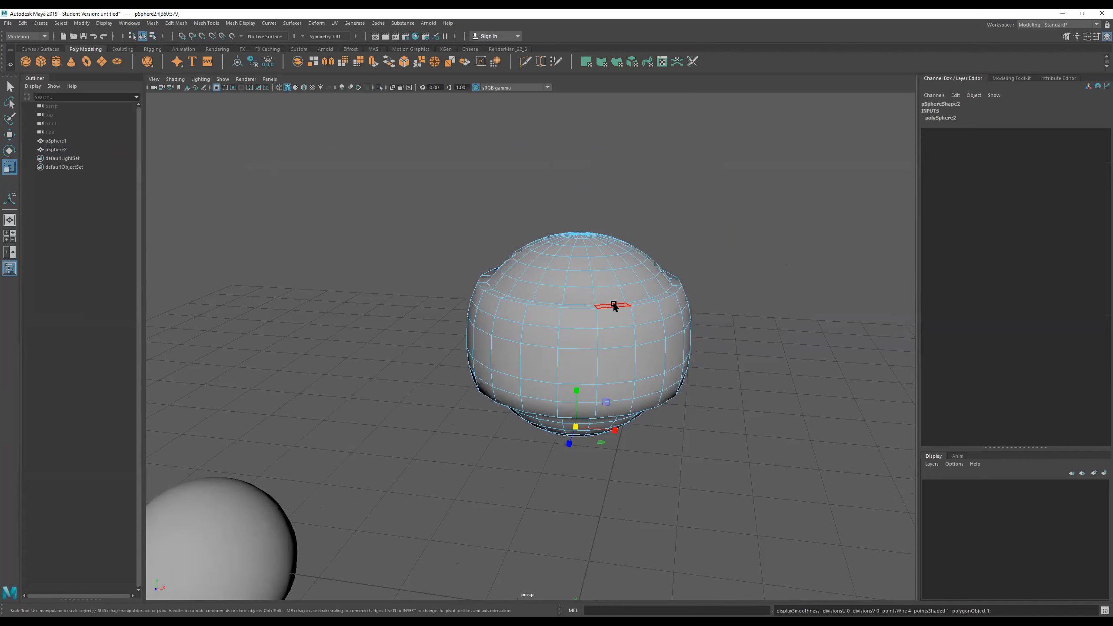
{"action": "left_click_drag", "start_coordinate": [616, 326], "coordinate": [619, 320], "text": "alt"}
{"action": "right_click_drag", "start_coordinate": [603, 300], "coordinate": [689, 244]}
{"action": "left_click_drag", "start_coordinate": [649, 270], "coordinate": [725, 163], "text": "alt"}
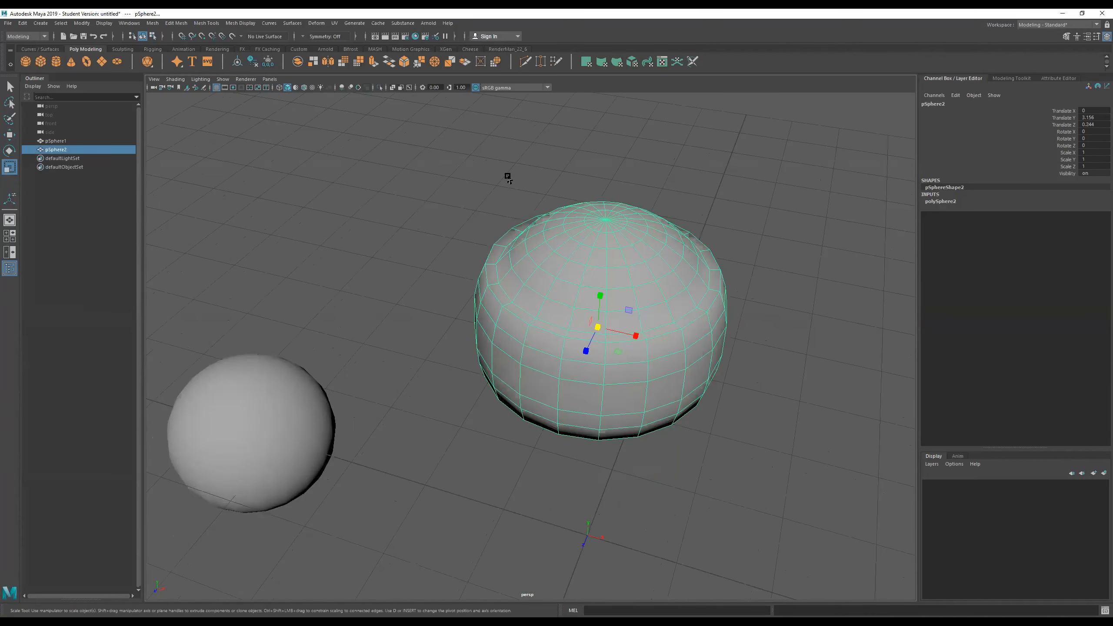
{"action": "left_click_drag", "start_coordinate": [662, 305], "coordinate": [699, 246], "text": "alt"}
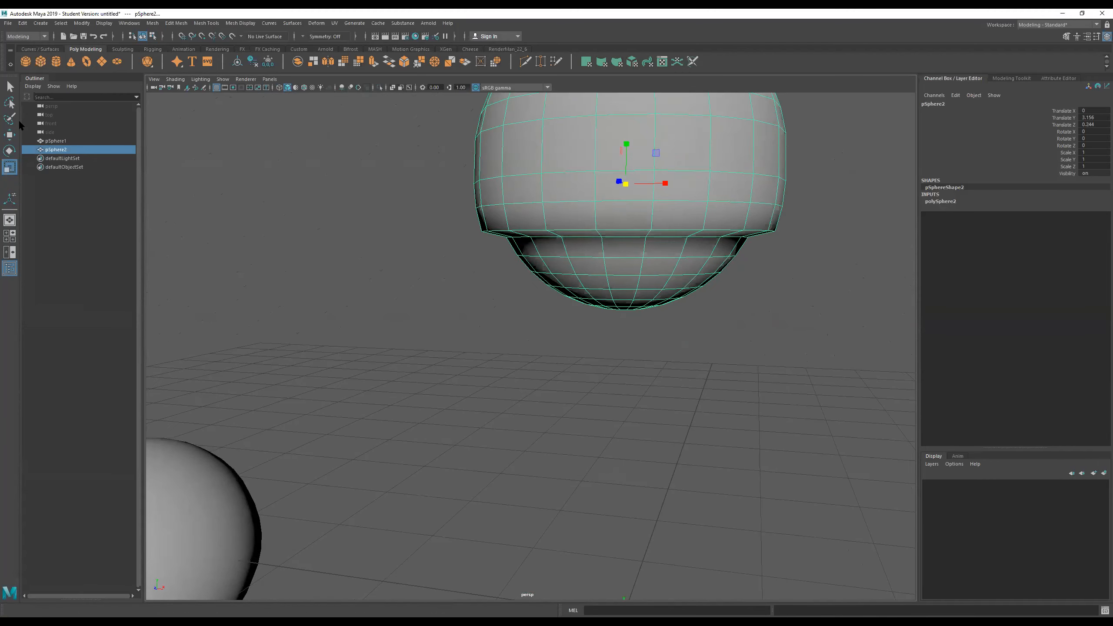
{"action": "left_click_drag", "start_coordinate": [568, 209], "coordinate": [523, 254], "text": "alt"}
{"action": "right_click", "coordinate": [523, 254]}
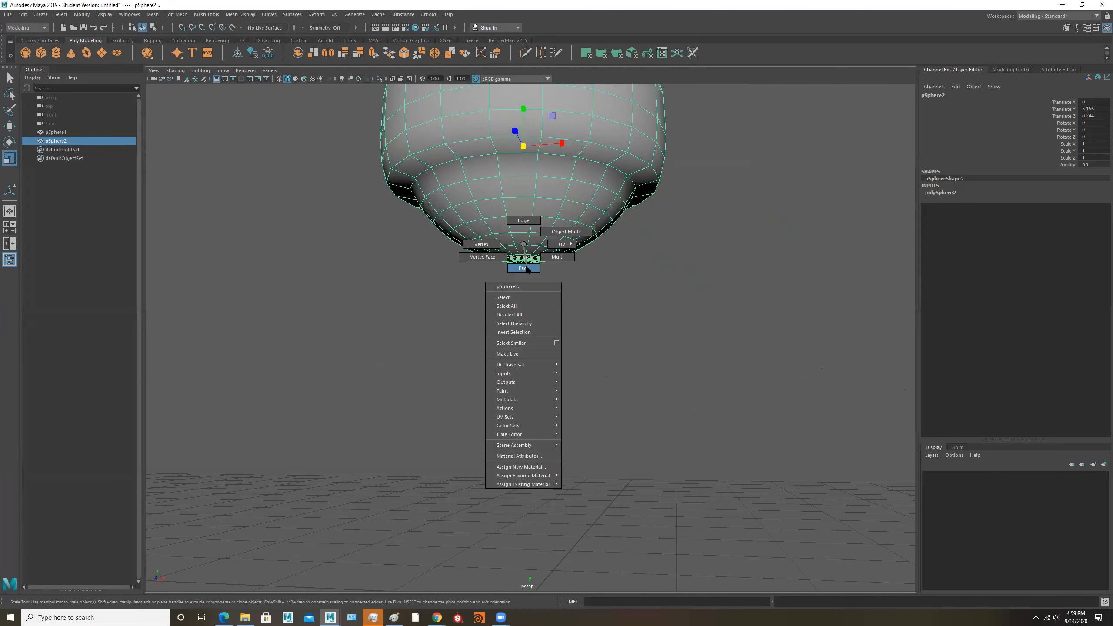
{"action": "left_click", "coordinate": [524, 268]}
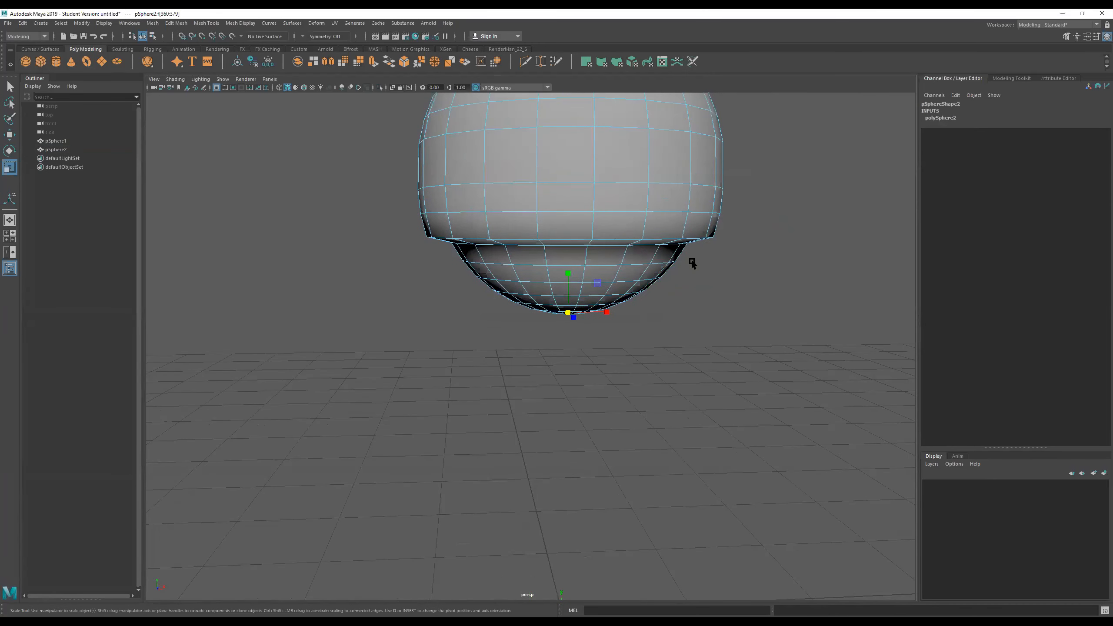
Select the whole horizontal band of faces around the sphere's middle.
{"action": "left_click", "coordinate": [602, 192]}
{"action": "left_click_drag", "start_coordinate": [545, 209], "coordinate": [551, 262], "text": "alt"}
{"action": "left_click_drag", "start_coordinate": [750, 244], "coordinate": [744, 234], "text": "alt"}
{"action": "middle_click_drag", "start_coordinate": [745, 234], "coordinate": [780, 248], "text": "alt"}
{"action": "scroll", "coordinate": [755, 239], "scroll_direction": "up", "scroll_amount": 2}
{"action": "left_click_drag", "start_coordinate": [808, 247], "coordinate": [227, 249]}
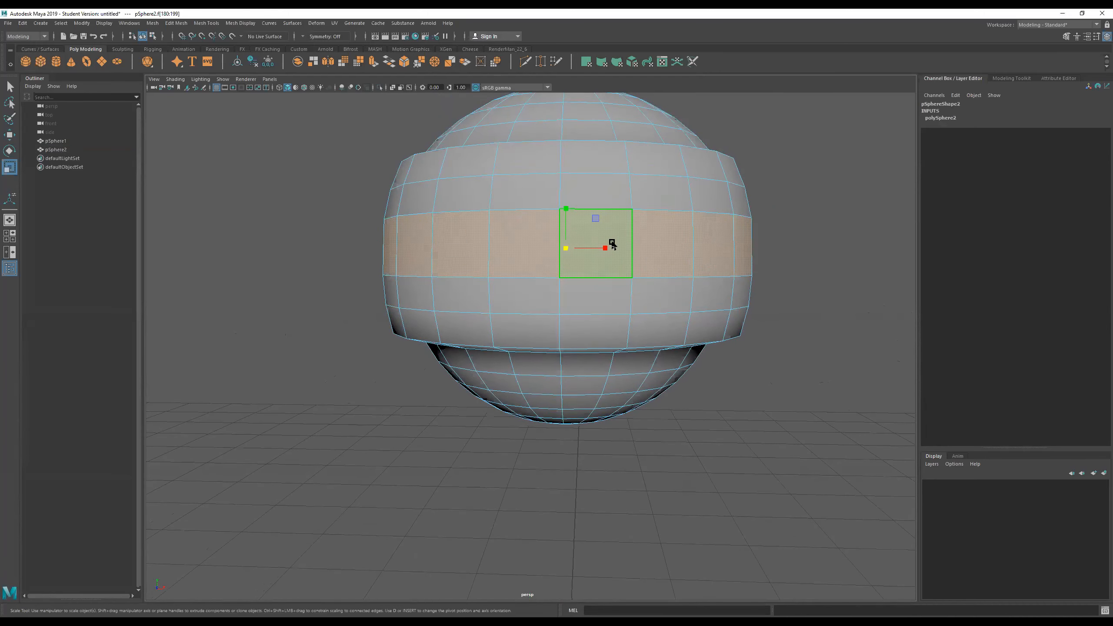
{"action": "left_click_drag", "start_coordinate": [566, 248], "coordinate": [594, 257]}
Select a single face in the middle band for a close-up look, and open the component mode choices.
{"action": "left_click", "coordinate": [552, 298]}
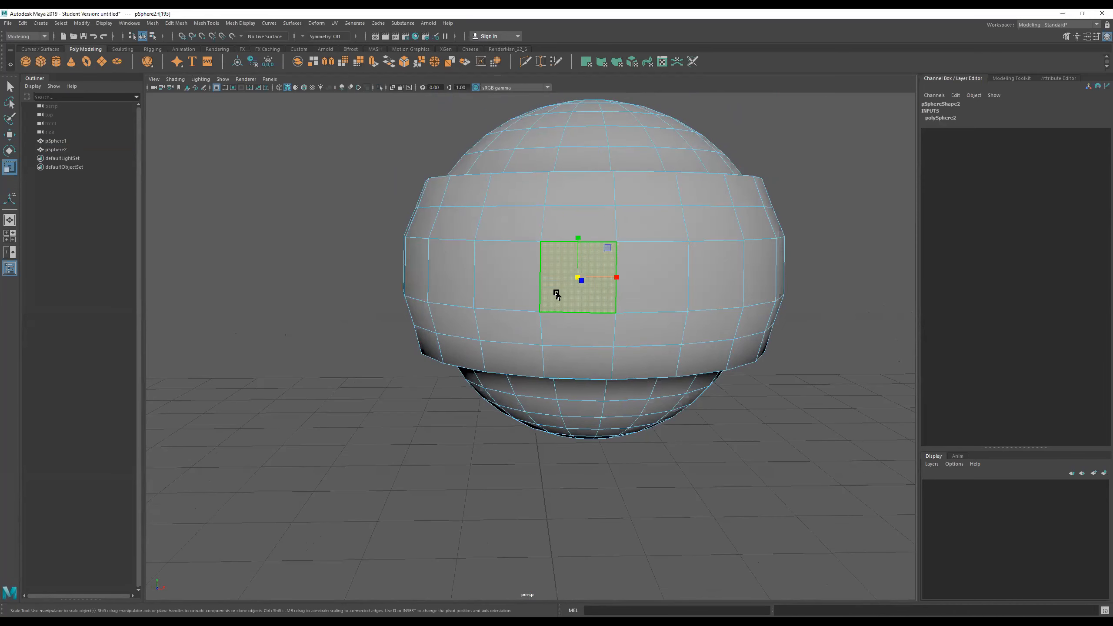
{"action": "right_click_drag", "start_coordinate": [563, 268], "coordinate": [652, 232], "text": "alt"}
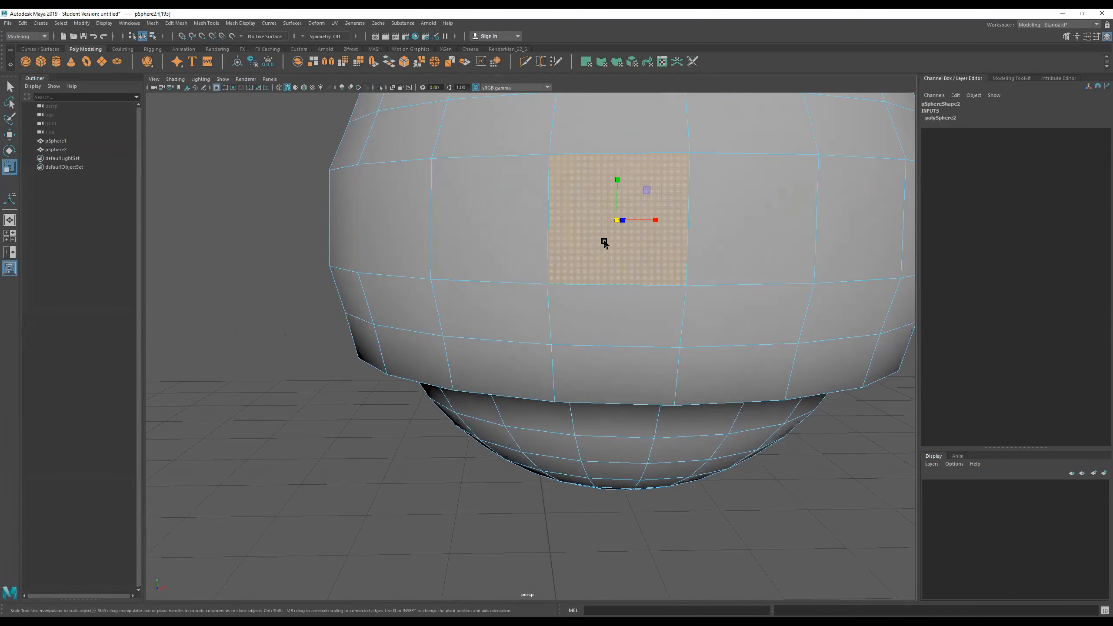
{"action": "middle_click_drag", "start_coordinate": [604, 241], "coordinate": [583, 256], "text": "alt"}
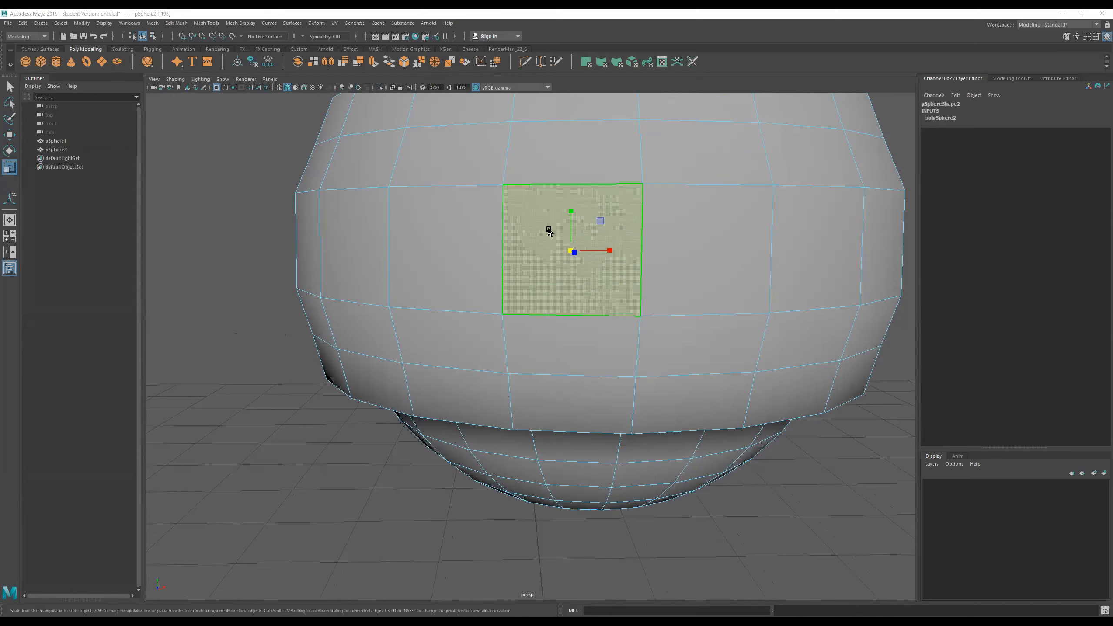
{"action": "scroll", "coordinate": [546, 259], "scroll_direction": "down", "scroll_amount": 5}
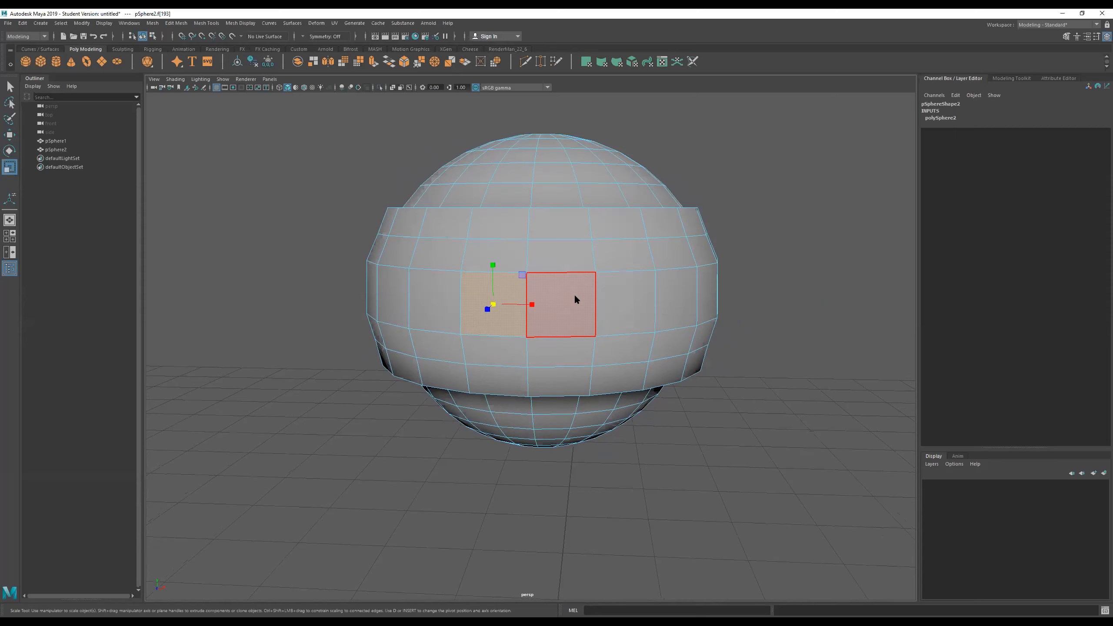
{"action": "right_click", "coordinate": [575, 297]}
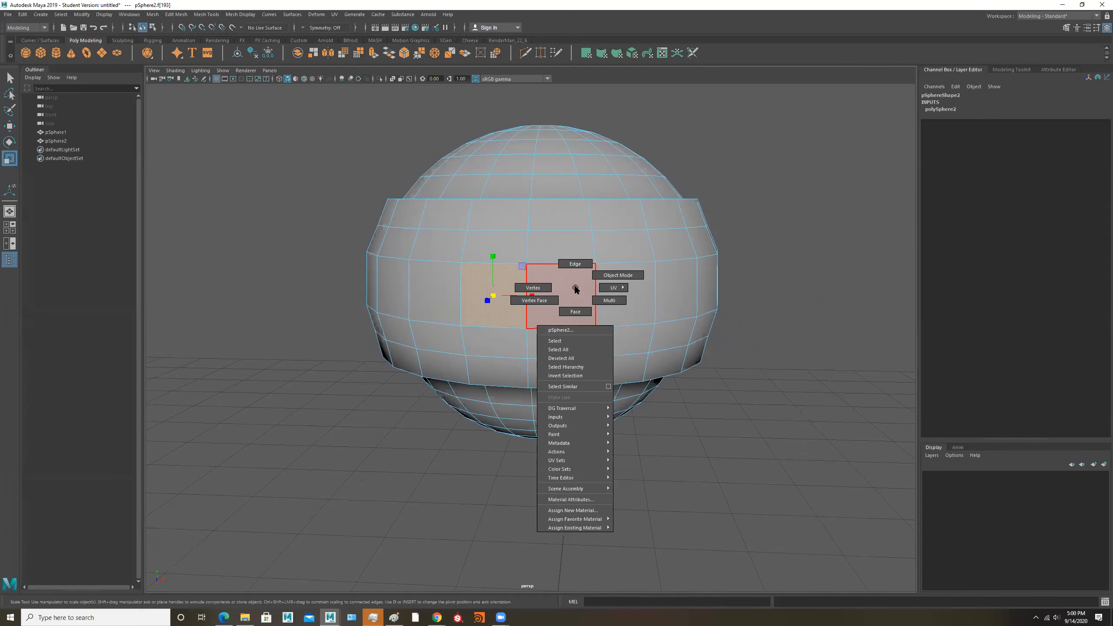
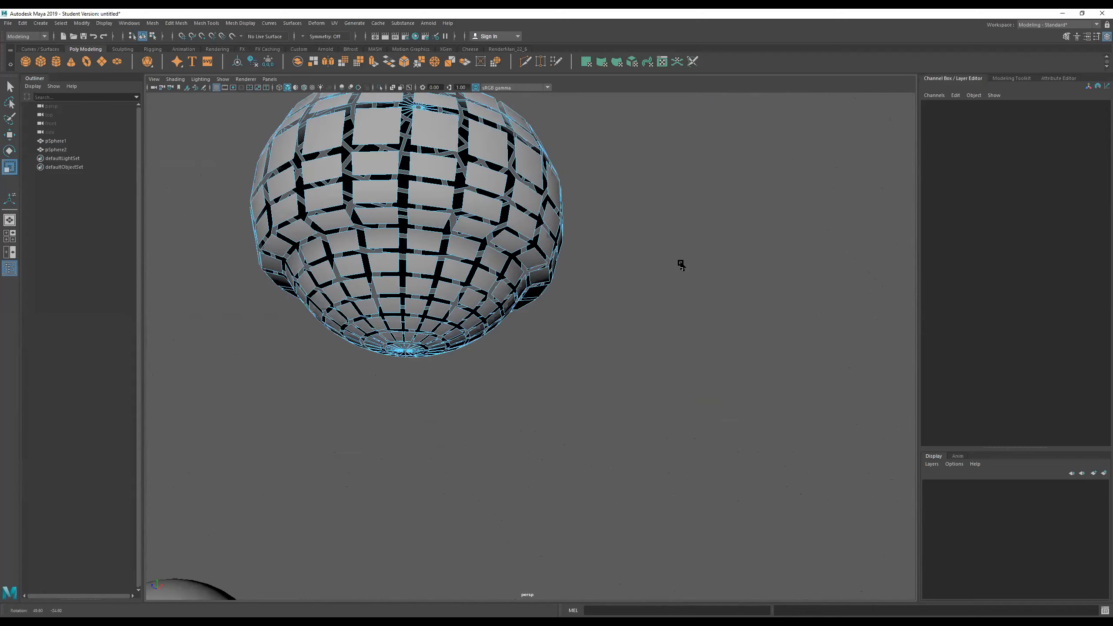
Examine the gaps between the sphere's separated faces from several angles.
{"action": "right_click_drag", "start_coordinate": [549, 291], "coordinate": [487, 315], "text": "alt"}
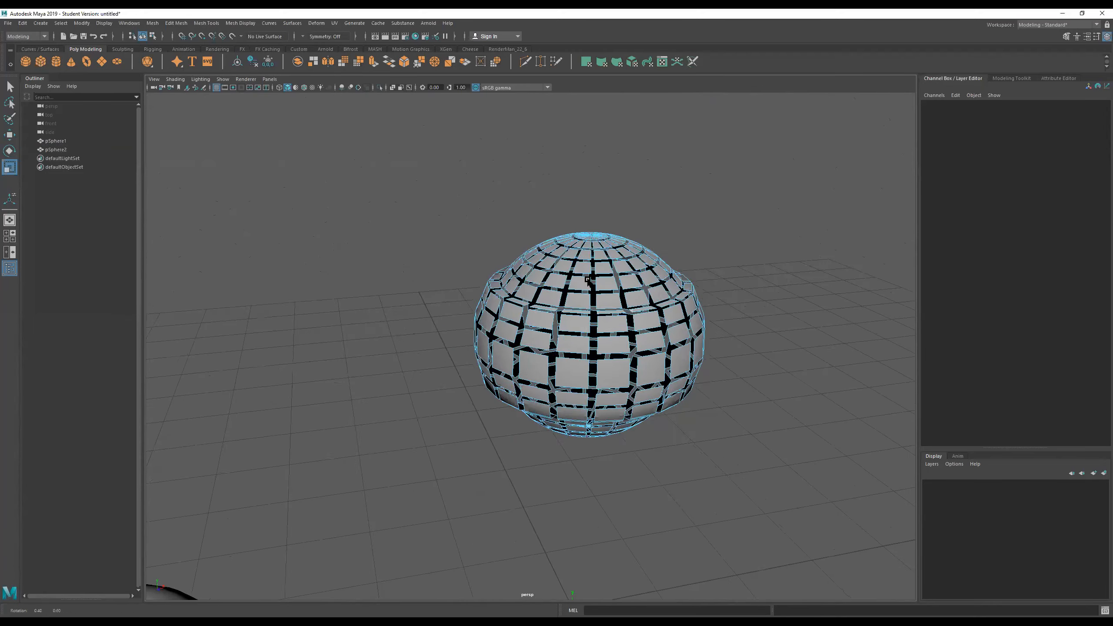
{"action": "left_click_drag", "start_coordinate": [600, 263], "coordinate": [566, 287], "text": "alt"}
{"action": "mouse_move", "coordinate": [574, 285]}
{"action": "right_mouse_down", "text": "alt"}
{"action": "mouse_move", "coordinate": [598, 266]}
{"action": "mouse_move", "coordinate": [760, 231]}
{"action": "mouse_move", "coordinate": [587, 285]}
{"action": "right_mouse_up", "text": "alt"}
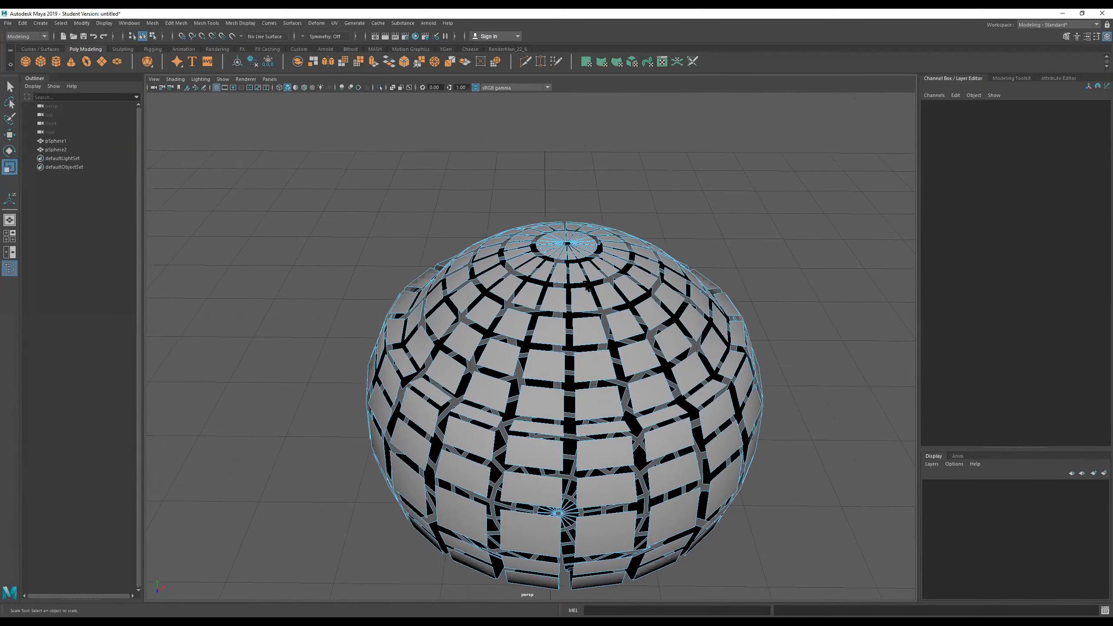
Return the sphere with the separated faces to Object Mode and view its raised band from the side.
{"action": "left_click_drag", "start_coordinate": [584, 338], "coordinate": [561, 333], "text": "alt"}
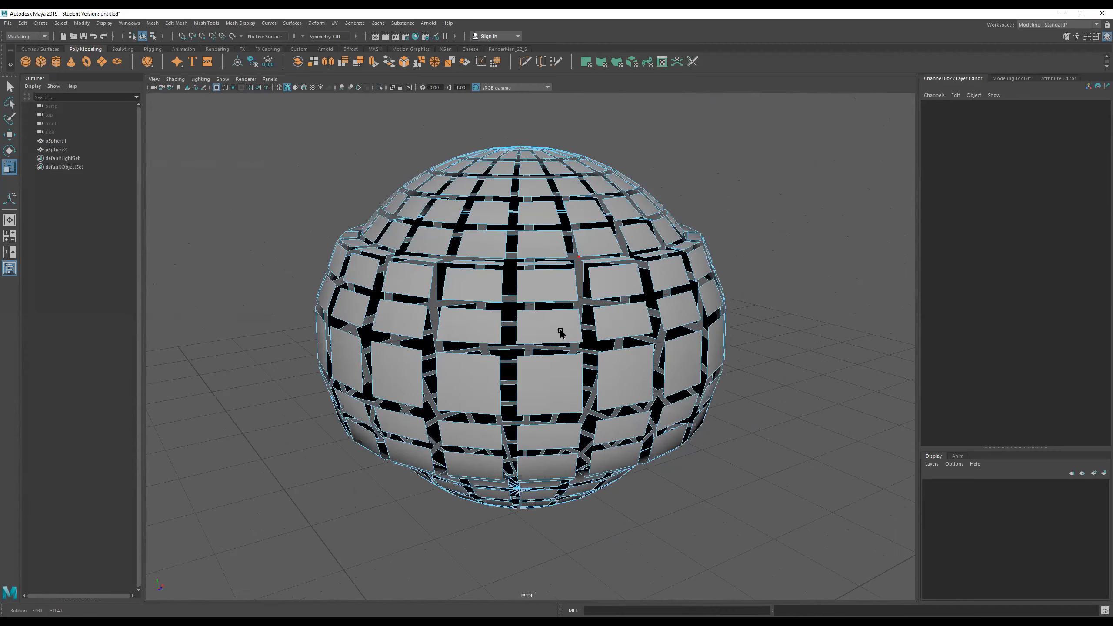
{"action": "right_click_drag", "start_coordinate": [538, 273], "coordinate": [718, 193]}
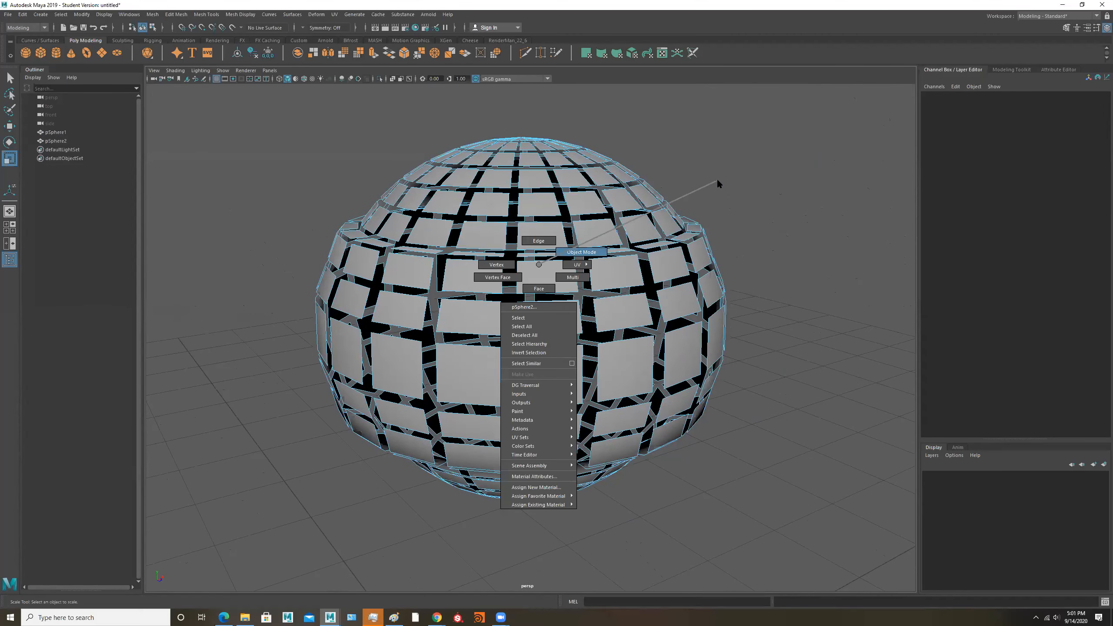
{"action": "right_click_drag", "start_coordinate": [718, 182], "coordinate": [718, 182]}
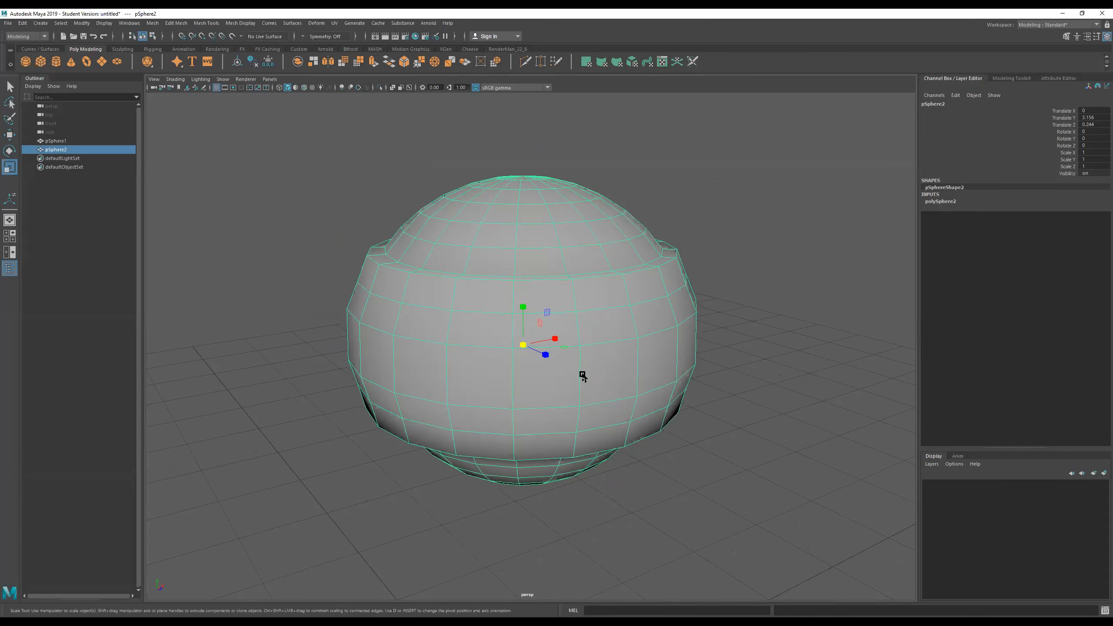
{"action": "right_click_drag", "start_coordinate": [580, 240], "coordinate": [673, 194]}
{"action": "mouse_move", "coordinate": [628, 262]}
{"action": "left_mouse_down", "text": "alt"}
{"action": "mouse_move", "coordinate": [626, 280]}
{"action": "mouse_move", "coordinate": [658, 288]}
{"action": "mouse_move", "coordinate": [644, 256]}
{"action": "left_mouse_up", "text": "alt"}
Switch the sphere to Face mode and select the complete middle band of faces in wireframe display.
{"action": "right_click_drag", "start_coordinate": [519, 255], "coordinate": [521, 272]}
{"action": "left_click", "coordinate": [502, 265]}
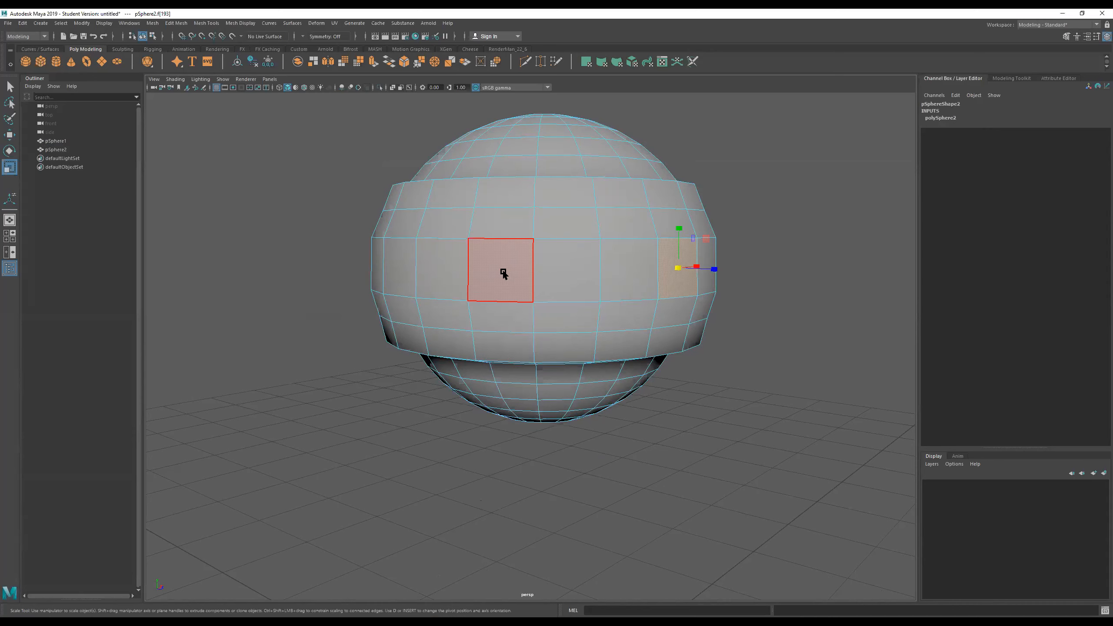
{"action": "left_click_drag", "start_coordinate": [794, 253], "coordinate": [145, 316]}
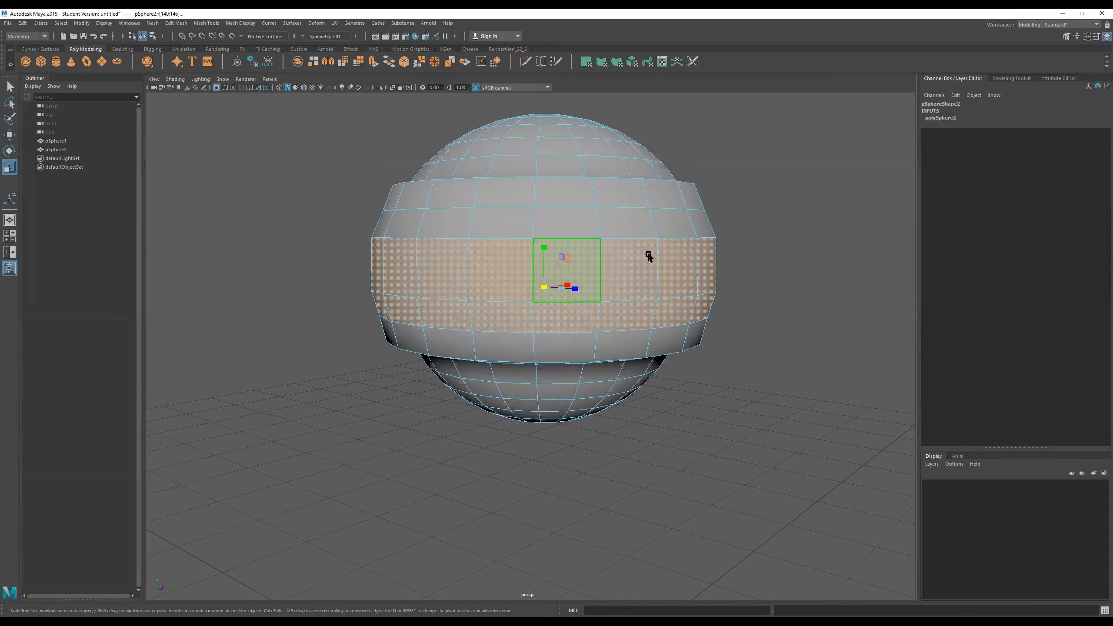
{"action": "left_click_drag", "start_coordinate": [775, 252], "coordinate": [754, 260], "text": "alt"}
{"action": "key", "text": "4"}
{"action": "left_click_drag", "start_coordinate": [820, 253], "coordinate": [181, 277]}
{"action": "left_click_drag", "start_coordinate": [786, 256], "coordinate": [230, 268], "text": "alt"}
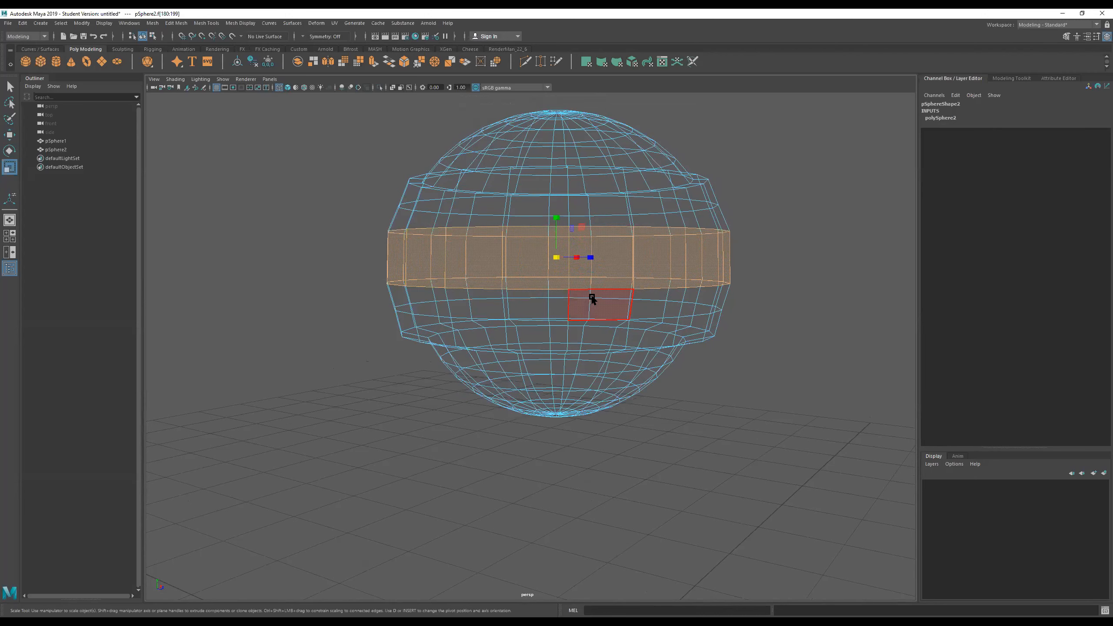
Restore the shaded display and undo the scaling of the selected middle band of faces.
{"action": "key", "text": "5"}
{"action": "mouse_move", "coordinate": [753, 316]}
{"action": "left_mouse_down", "text": "alt"}
{"action": "mouse_move", "coordinate": [590, 241]}
{"action": "mouse_move", "coordinate": [484, 287]}
{"action": "mouse_move", "coordinate": [561, 286]}
{"action": "mouse_move", "coordinate": [417, 289]}
{"action": "mouse_move", "coordinate": [686, 285]}
{"action": "mouse_move", "coordinate": [410, 281]}
{"action": "mouse_move", "coordinate": [596, 280]}
{"action": "mouse_move", "coordinate": [432, 291]}
{"action": "mouse_move", "coordinate": [575, 281]}
{"action": "left_mouse_up", "text": "alt"}
{"action": "key", "text": "ctrl+z"}
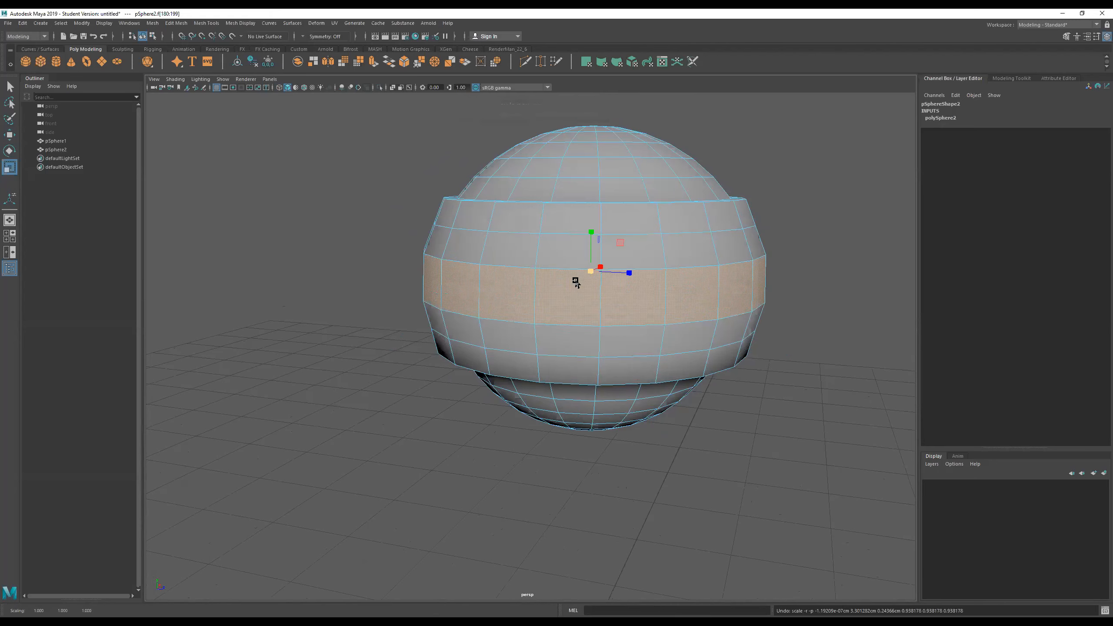
Examine the sphere's selected middle band and raised section from below, from above and at different distances.
{"action": "left_click_drag", "start_coordinate": [551, 318], "coordinate": [645, 292], "text": "alt"}
{"action": "right_click_drag", "start_coordinate": [612, 350], "coordinate": [838, 317], "text": "alt"}
{"action": "left_click_drag", "start_coordinate": [777, 339], "coordinate": [701, 236], "text": "alt"}
{"action": "right_click_drag", "start_coordinate": [663, 256], "coordinate": [313, 308], "text": "alt"}
{"action": "left_click_drag", "start_coordinate": [313, 308], "coordinate": [352, 344], "text": "alt"}
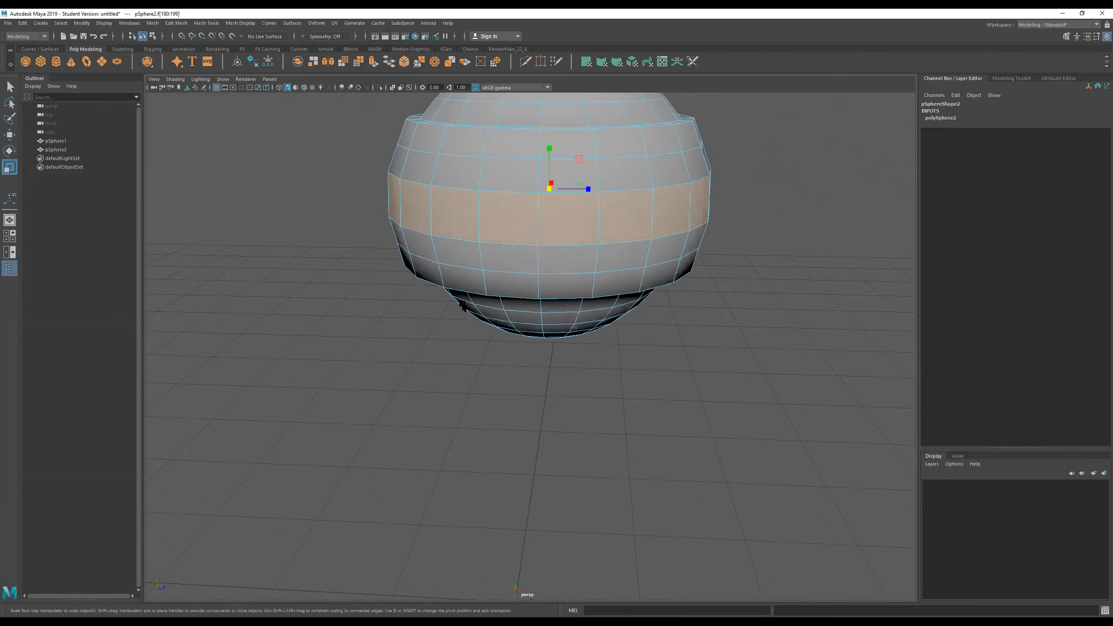
{"action": "right_click_drag", "start_coordinate": [403, 311], "coordinate": [497, 289], "text": "alt"}
{"action": "right_click_drag", "start_coordinate": [587, 247], "coordinate": [639, 353], "text": "alt"}
{"action": "left_click_drag", "start_coordinate": [638, 353], "coordinate": [526, 278], "text": "alt"}
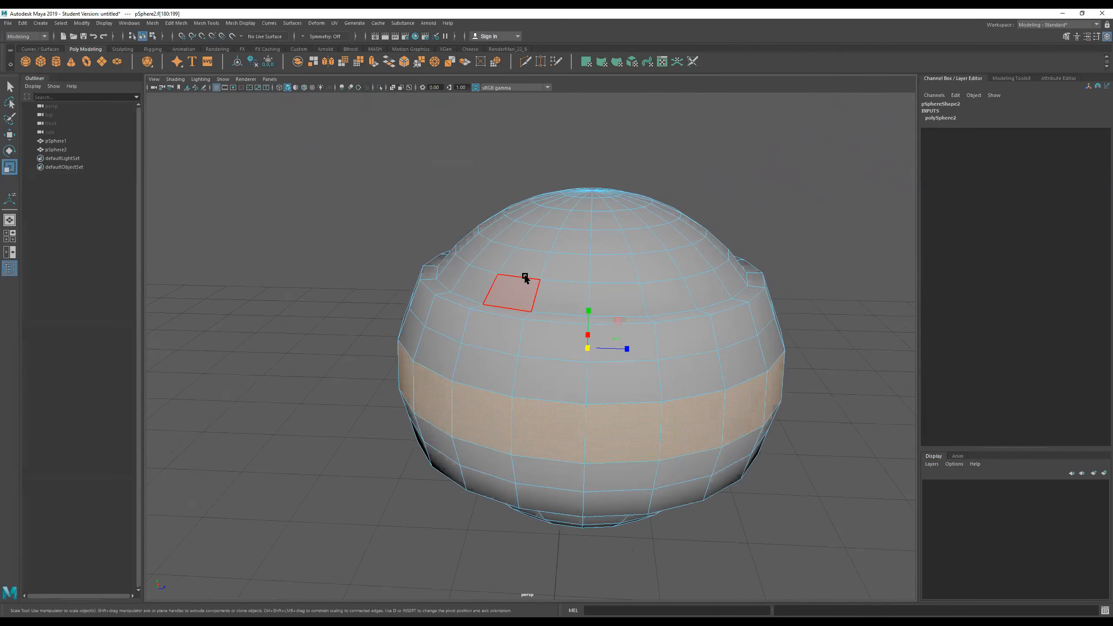
Select a single face on the sphere's upper dome and apply Extrude Face to it.
{"action": "left_click", "coordinate": [528, 270]}
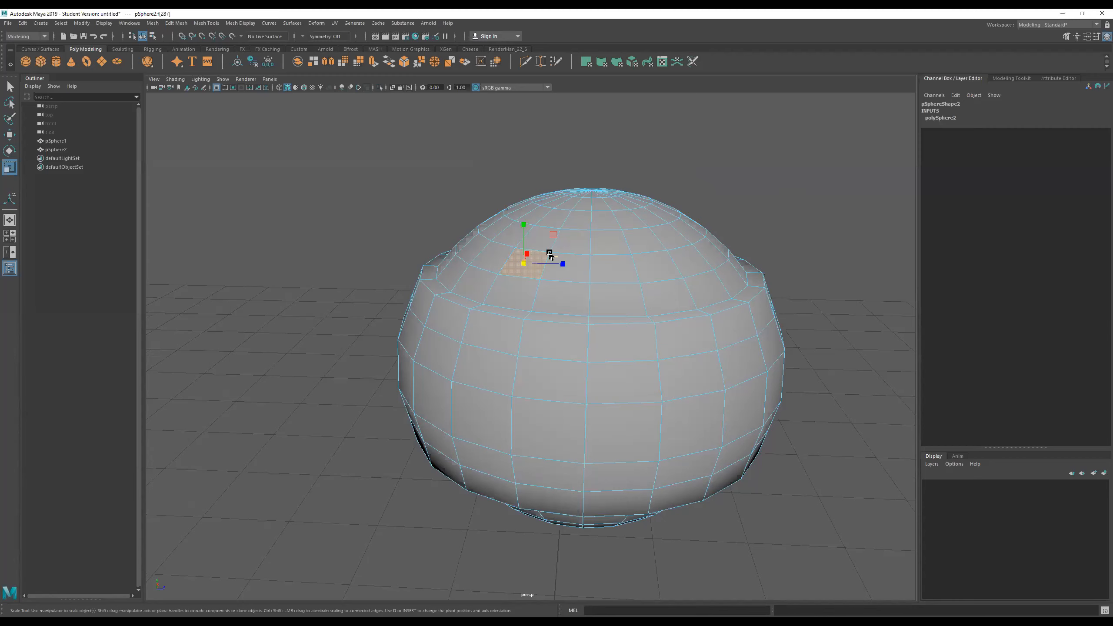
{"action": "right_click", "coordinate": [517, 259], "text": "shift"}
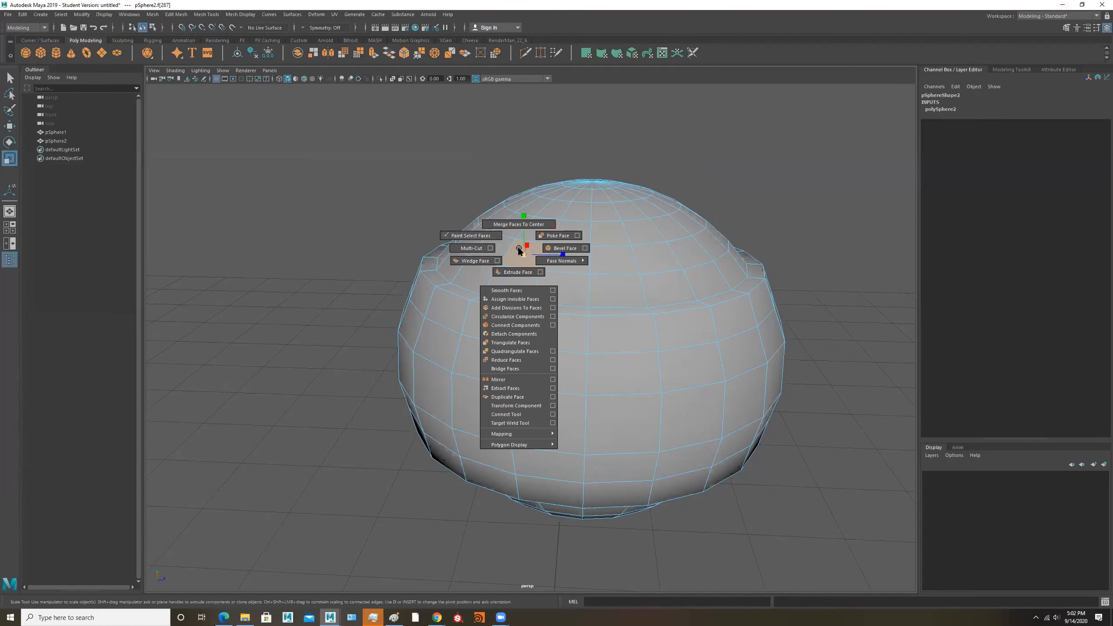
{"action": "left_click", "coordinate": [519, 274]}
{"action": "left_click_drag", "start_coordinate": [705, 277], "coordinate": [754, 344], "text": "alt"}
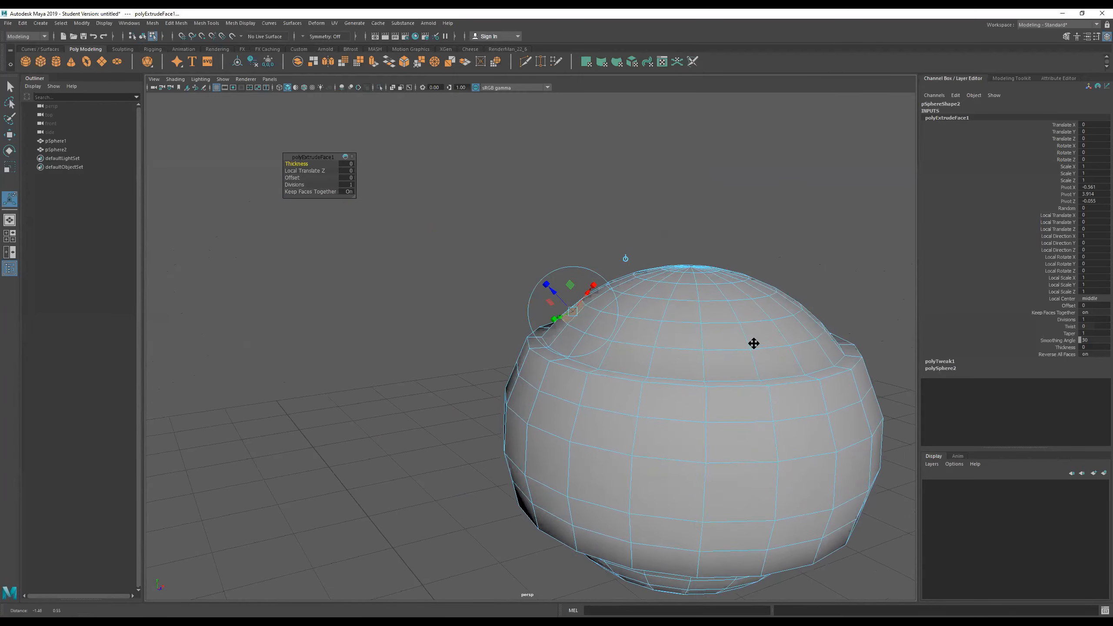
{"action": "right_click_drag", "start_coordinate": [688, 328], "coordinate": [764, 317], "text": "alt"}
{"action": "left_click_drag", "start_coordinate": [730, 338], "coordinate": [760, 337], "text": "alt"}
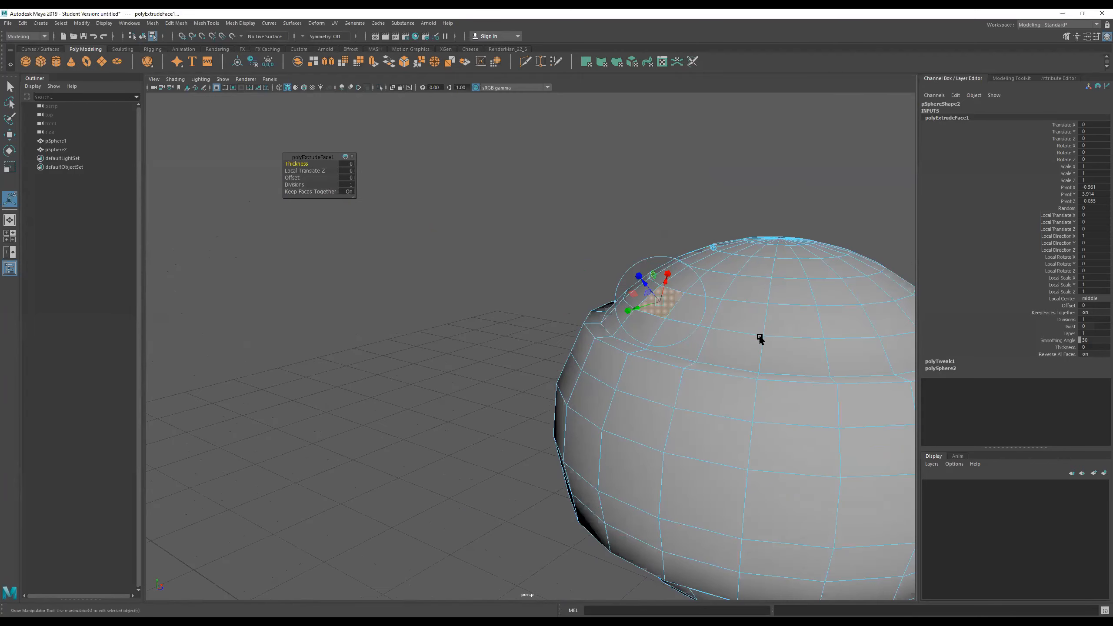
{"action": "middle_click_drag", "start_coordinate": [761, 337], "coordinate": [699, 328], "text": "alt"}
{"action": "left_click_drag", "start_coordinate": [700, 329], "coordinate": [707, 331], "text": "alt"}
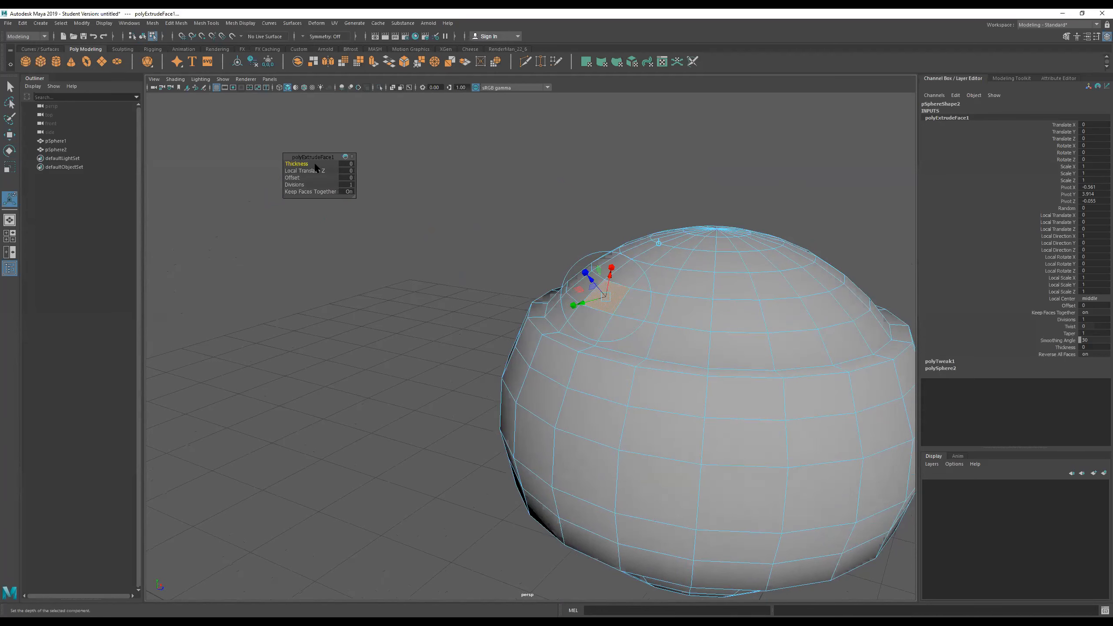
{"action": "left_click_drag", "start_coordinate": [615, 269], "coordinate": [648, 269], "text": "alt"}
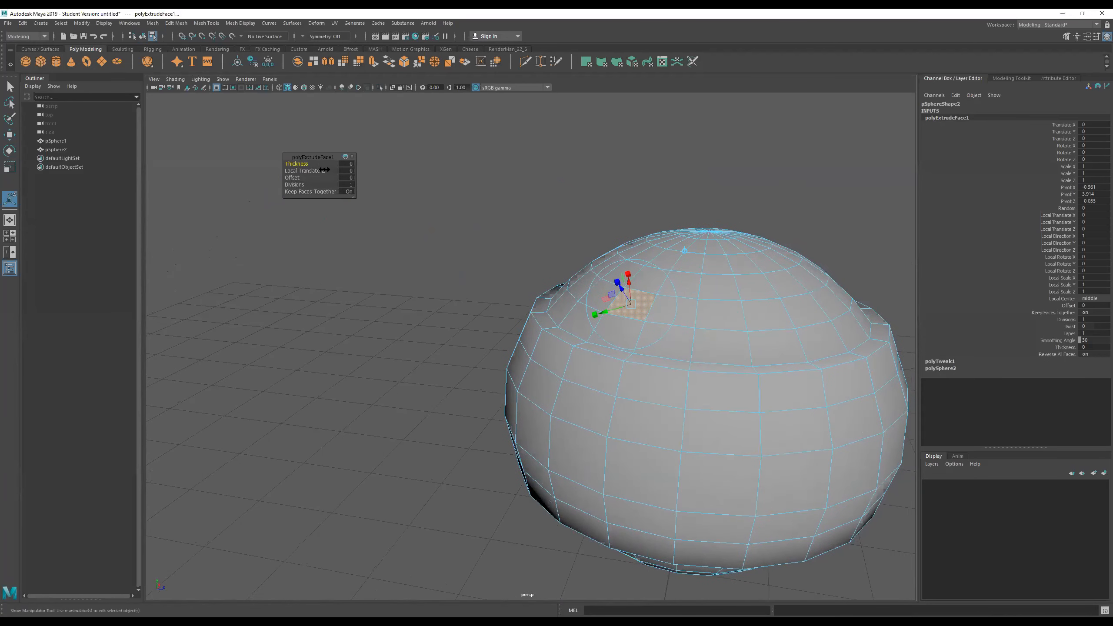
Try changing the extruded face's thickness, view it from farther away, and undo the change.
{"action": "left_click_drag", "start_coordinate": [291, 163], "coordinate": [248, 174]}
{"action": "right_click_drag", "start_coordinate": [542, 198], "coordinate": [394, 234], "text": "alt"}
{"action": "middle_click_drag", "start_coordinate": [635, 237], "coordinate": [635, 214], "text": "alt"}
{"action": "key", "text": "ctrl+z"}
Push the extruded face into the sphere with a negative thickness of about -2.3 and view it from below.
{"action": "middle_click_drag", "start_coordinate": [598, 256], "coordinate": [706, 259], "text": "alt"}
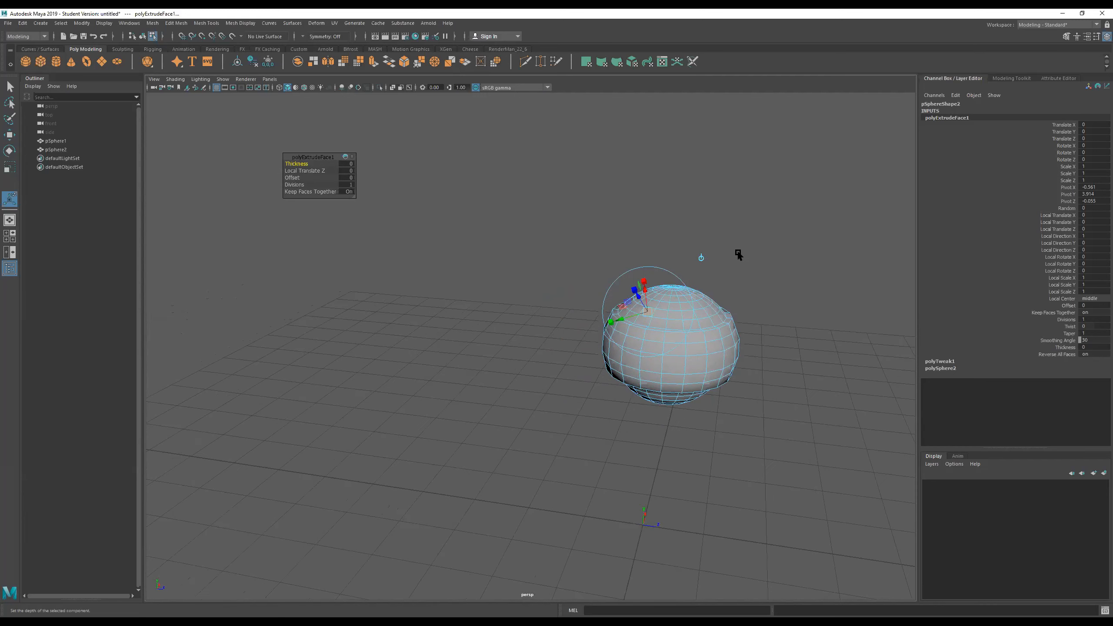
{"action": "right_click_drag", "start_coordinate": [711, 314], "coordinate": [891, 293], "text": "alt"}
{"action": "middle_click_drag", "start_coordinate": [761, 286], "coordinate": [649, 278], "text": "alt"}
{"action": "left_click_drag", "start_coordinate": [298, 164], "coordinate": [285, 189]}
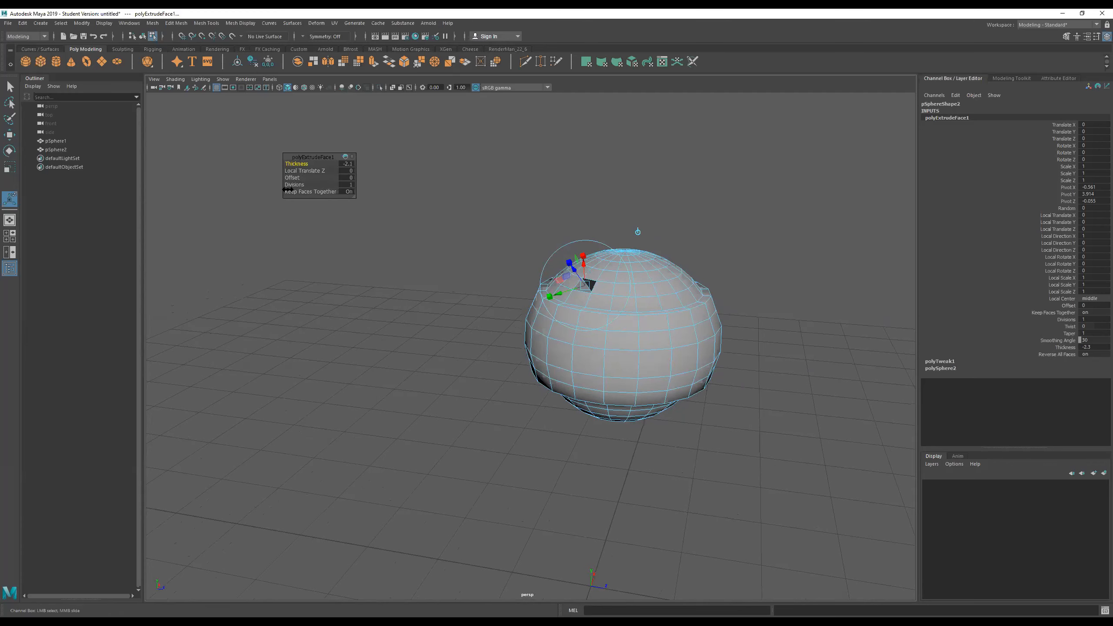
{"action": "left_click_drag", "start_coordinate": [606, 294], "coordinate": [532, 269], "text": "alt"}
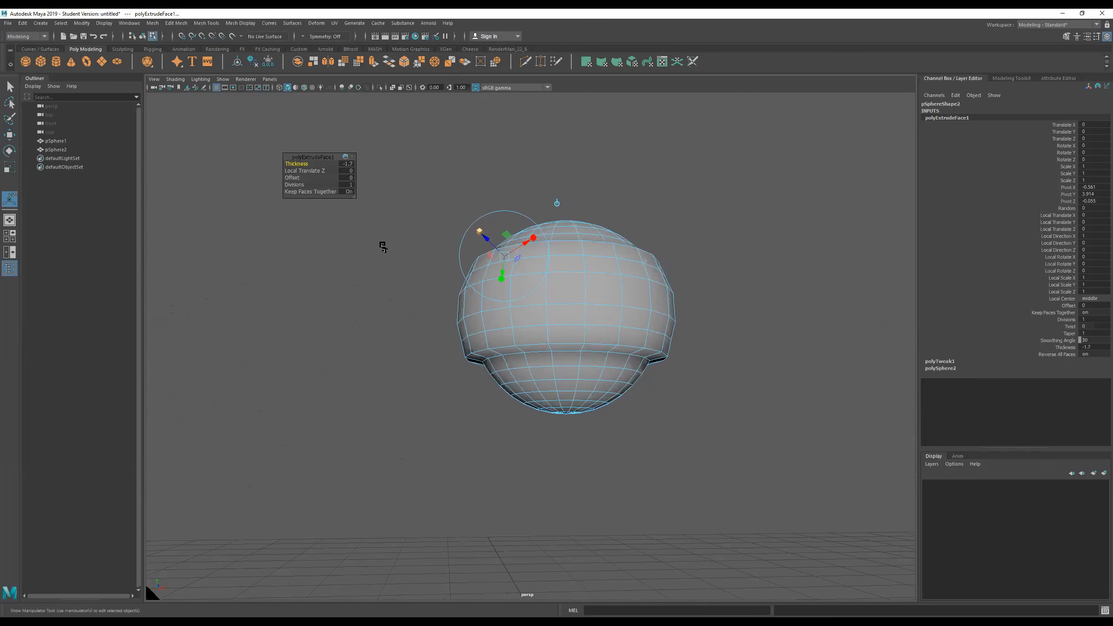
Pull the extruded face outward with a thickness of about 1.8 and undo the thickness changes.
{"action": "left_click_drag", "start_coordinate": [288, 164], "coordinate": [337, 166]}
{"action": "left_click_drag", "start_coordinate": [483, 250], "coordinate": [581, 300], "text": "alt"}
{"action": "right_click_drag", "start_coordinate": [590, 302], "coordinate": [726, 304], "text": "alt"}
{"action": "key", "text": "ctrl+z"}
{"action": "key", "text": "ctrl+z"}
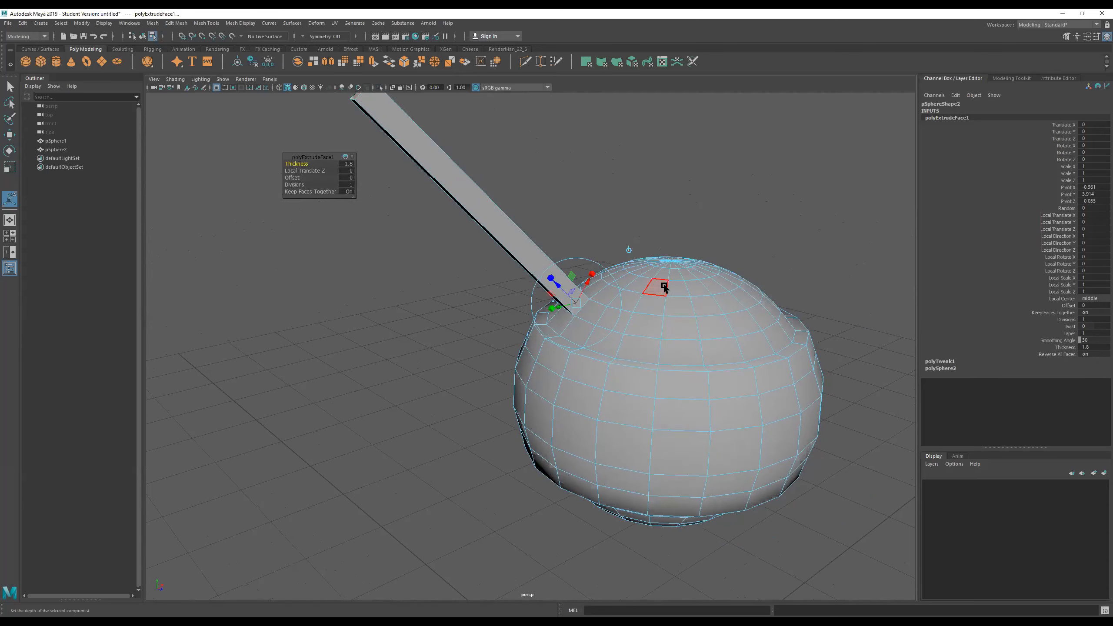
{"action": "key", "text": "q"}
{"action": "right_click_drag", "start_coordinate": [662, 314], "coordinate": [725, 289], "text": "alt"}
{"action": "middle_click_drag", "start_coordinate": [725, 289], "coordinate": [637, 274], "text": "alt"}
{"action": "key", "text": "ctrl+z"}
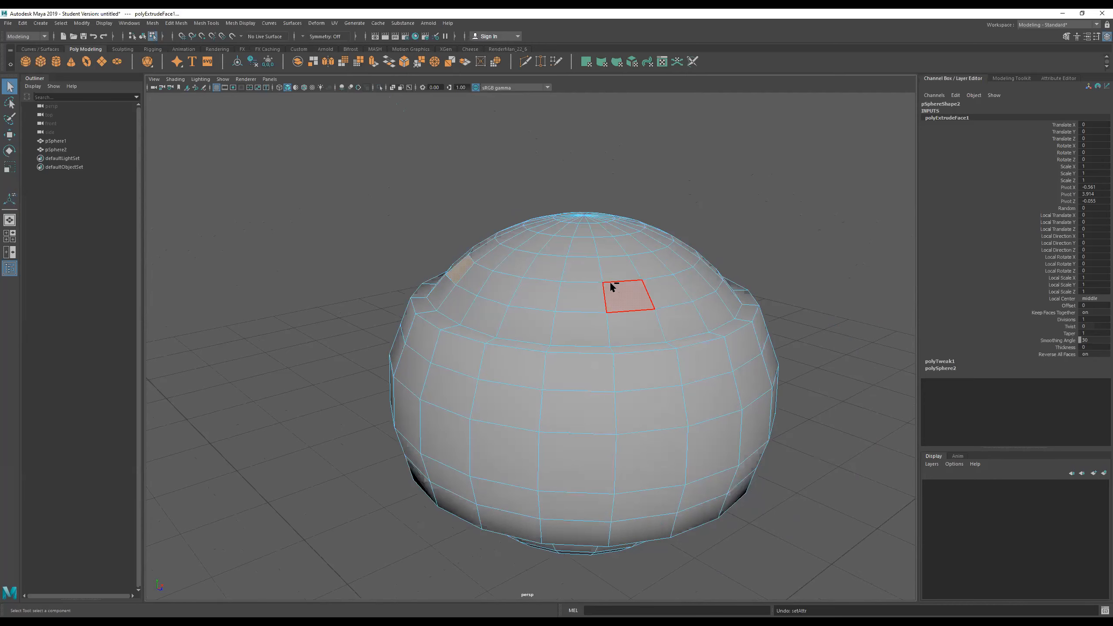
Select all faces of the sphere, display their face normals, and clear the selection.
{"action": "middle_click_drag", "start_coordinate": [569, 291], "coordinate": [568, 272], "text": "alt"}
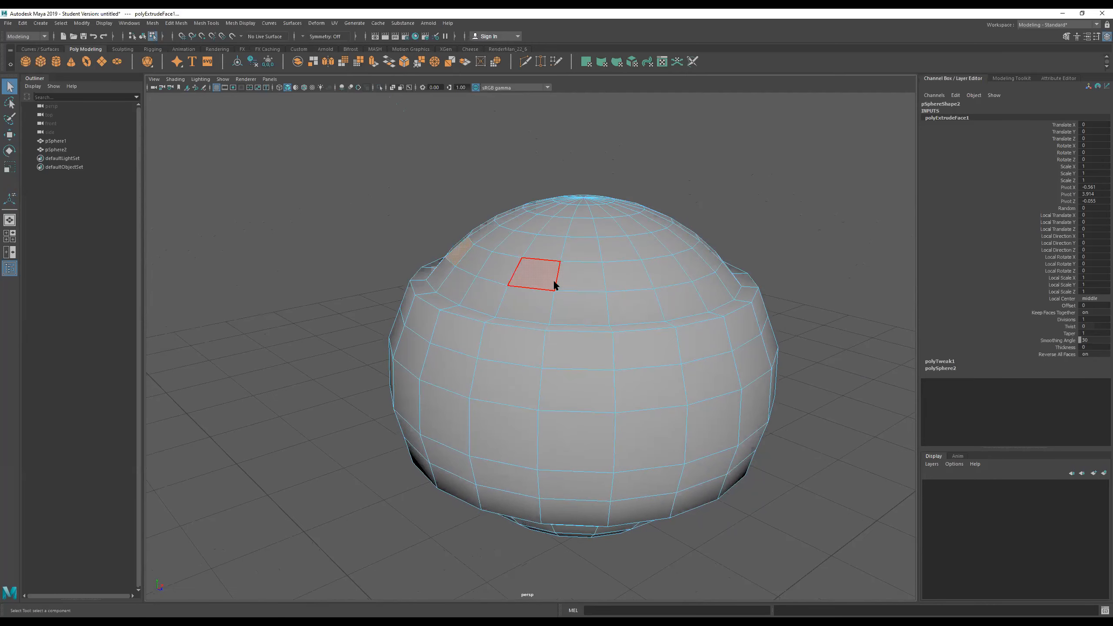
{"action": "left_click", "coordinate": [573, 284]}
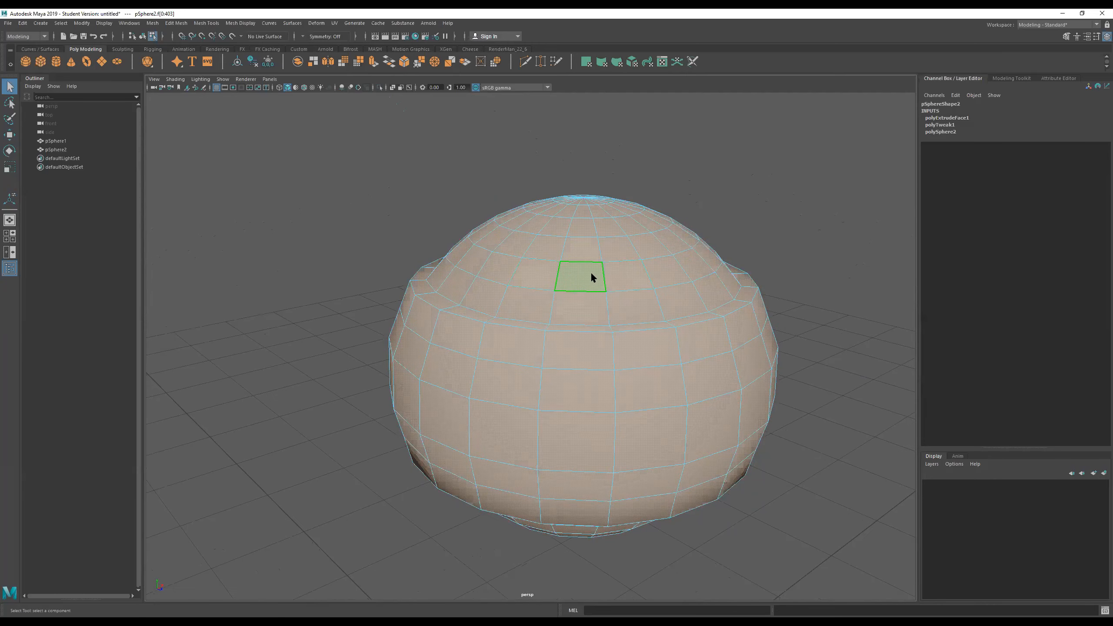
{"action": "right_click", "coordinate": [558, 277]}
{"action": "mouse_move", "coordinate": [558, 277]}
{"action": "right_mouse_down"}
{"action": "mouse_move", "coordinate": [598, 299]}
{"action": "mouse_move", "coordinate": [602, 316]}
{"action": "mouse_move", "coordinate": [565, 284]}
{"action": "right_mouse_up"}
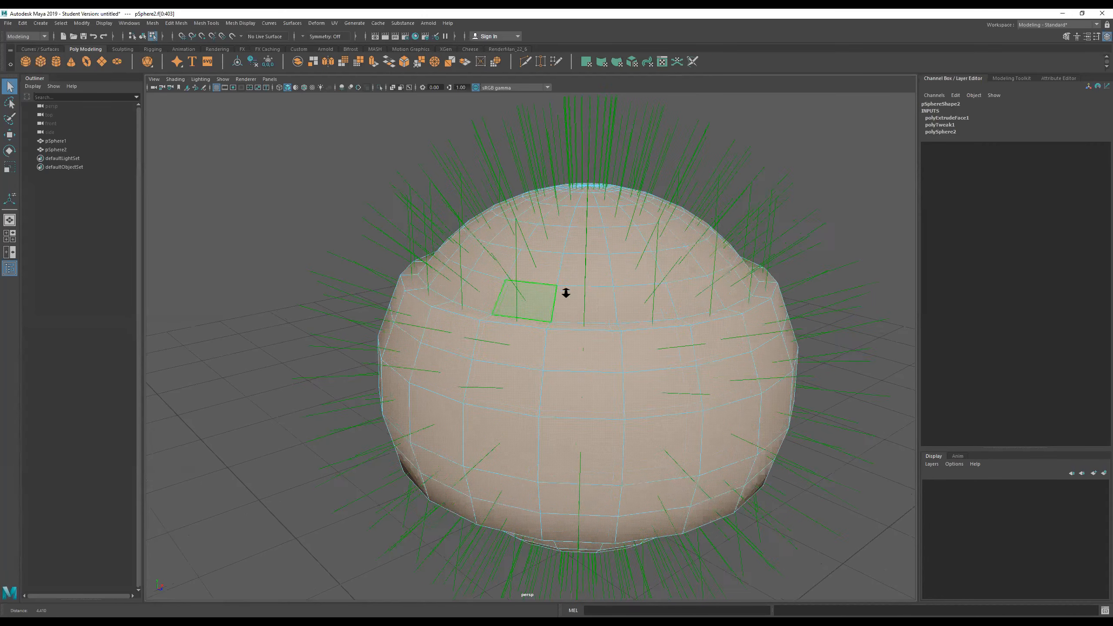
{"action": "left_click", "coordinate": [272, 198]}
{"action": "left_click_drag", "start_coordinate": [366, 244], "coordinate": [495, 281], "text": "alt"}
{"action": "right_click_drag", "start_coordinate": [495, 280], "coordinate": [565, 305], "text": "alt"}
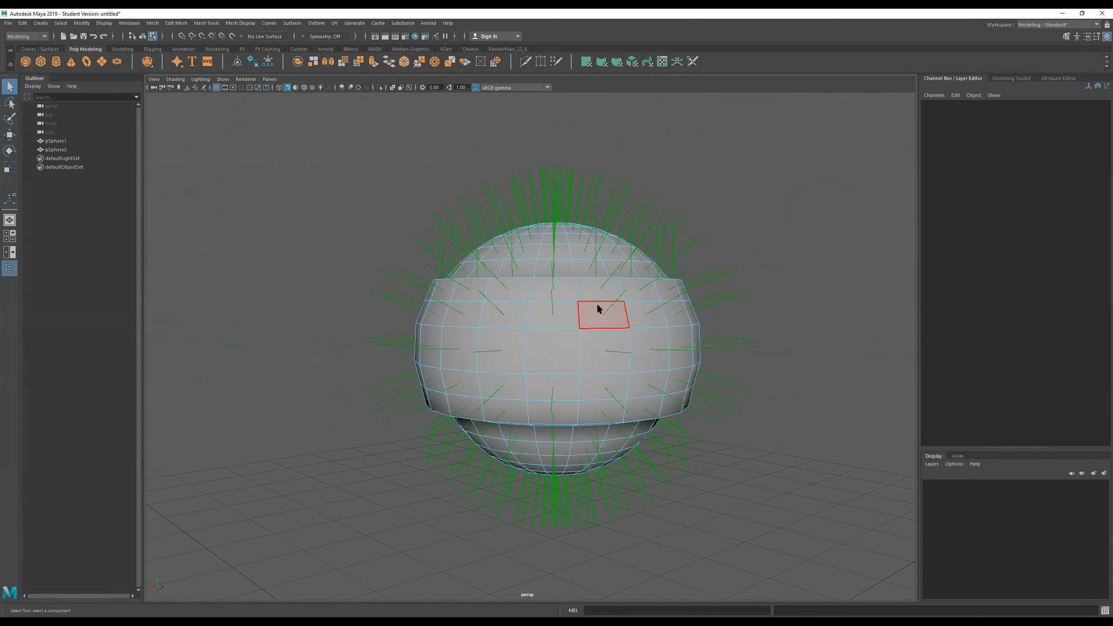
Isolate a single face of the middle band and examine its normal from several angles.
{"action": "left_click", "coordinate": [560, 344]}
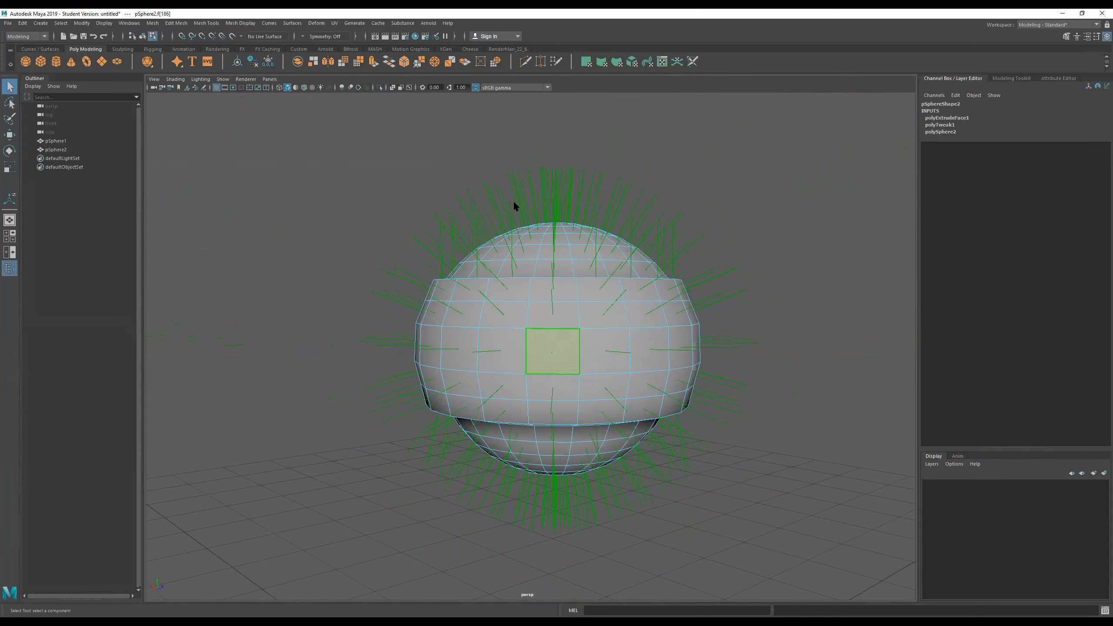
{"action": "left_click", "coordinate": [379, 88]}
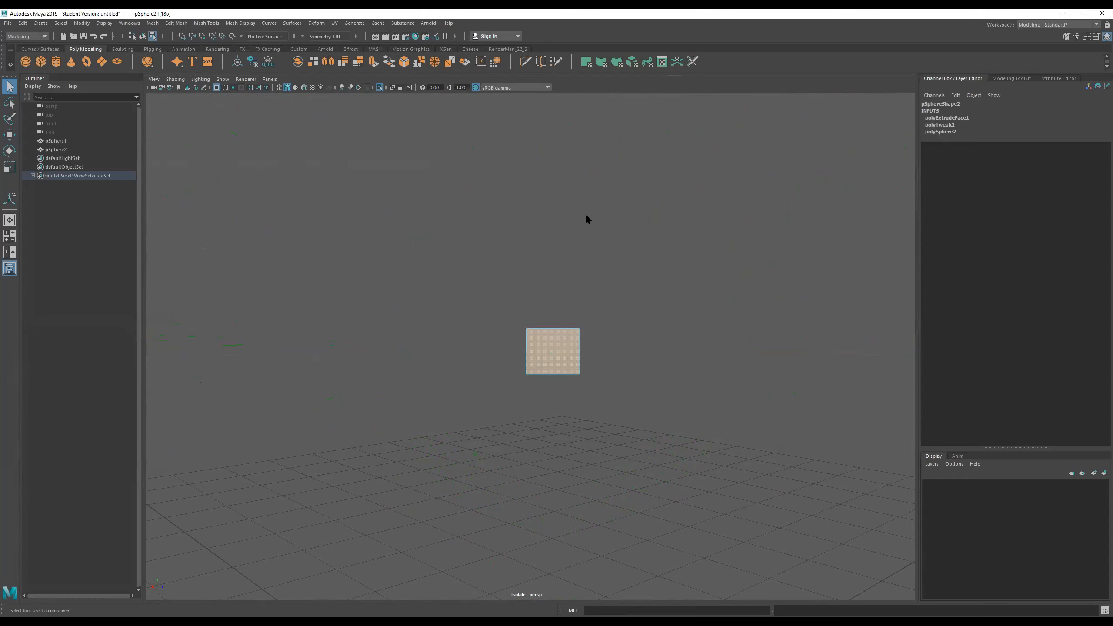
{"action": "left_click", "coordinate": [643, 292]}
{"action": "left_click_drag", "start_coordinate": [642, 291], "coordinate": [609, 298], "text": "alt"}
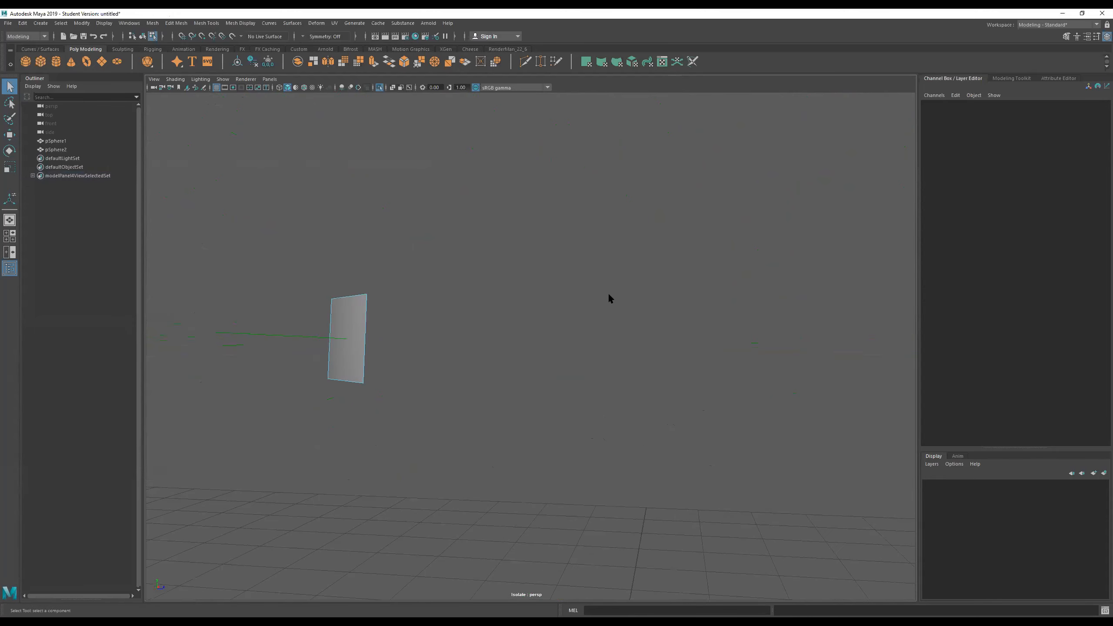
{"action": "middle_click_drag", "start_coordinate": [726, 261], "coordinate": [912, 226], "text": "alt"}
{"action": "left_click_drag", "start_coordinate": [654, 260], "coordinate": [701, 278], "text": "alt"}
{"action": "right_click_drag", "start_coordinate": [698, 281], "coordinate": [802, 278], "text": "alt"}
{"action": "left_click_drag", "start_coordinate": [803, 278], "coordinate": [764, 284], "text": "alt"}
{"action": "middle_click_drag", "start_coordinate": [753, 277], "coordinate": [715, 261], "text": "alt"}
Switch the isolated face to Vertex mode and bring the whole sphere back into view.
{"action": "right_click_drag", "start_coordinate": [643, 318], "coordinate": [583, 309]}
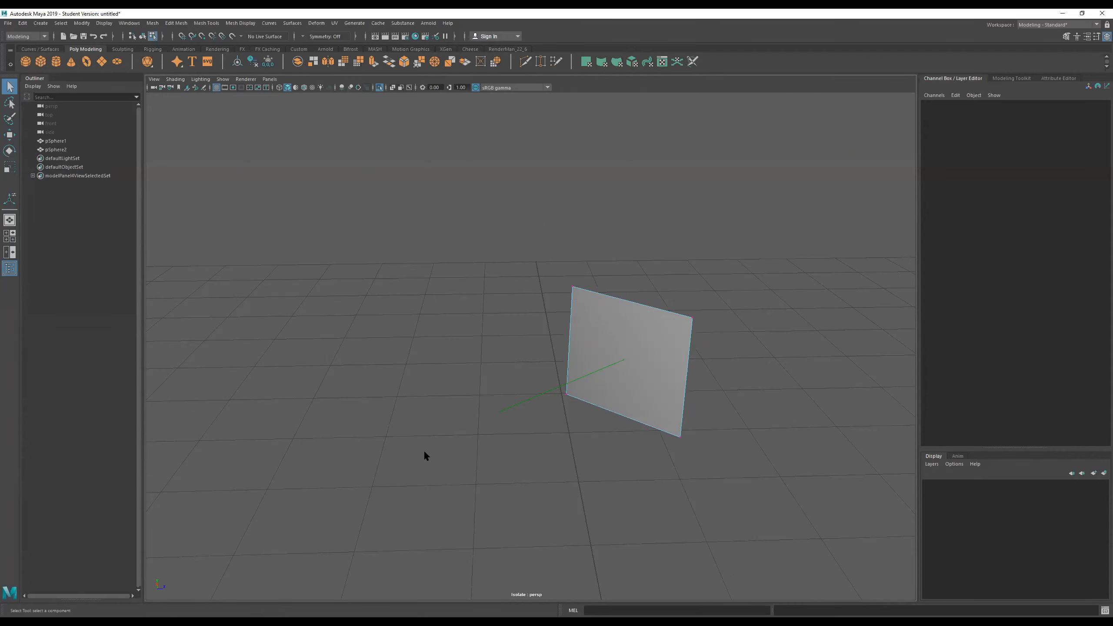
{"action": "left_click_drag", "start_coordinate": [569, 384], "coordinate": [448, 373], "text": "alt"}
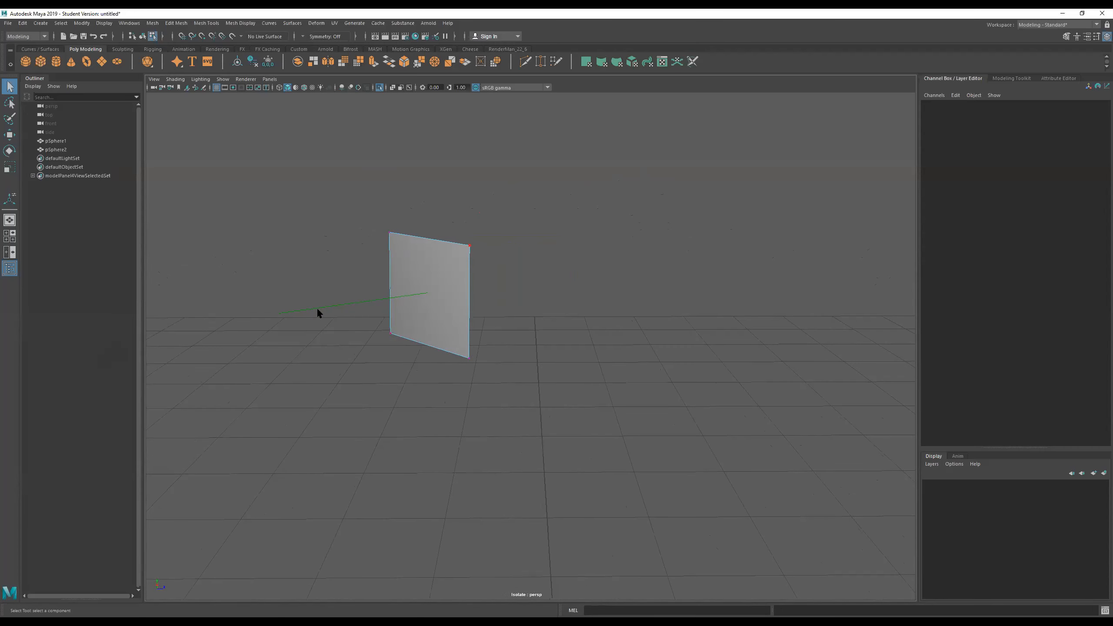
{"action": "left_click", "coordinate": [379, 87]}
{"action": "right_click_drag", "start_coordinate": [585, 268], "coordinate": [436, 287], "text": "alt"}
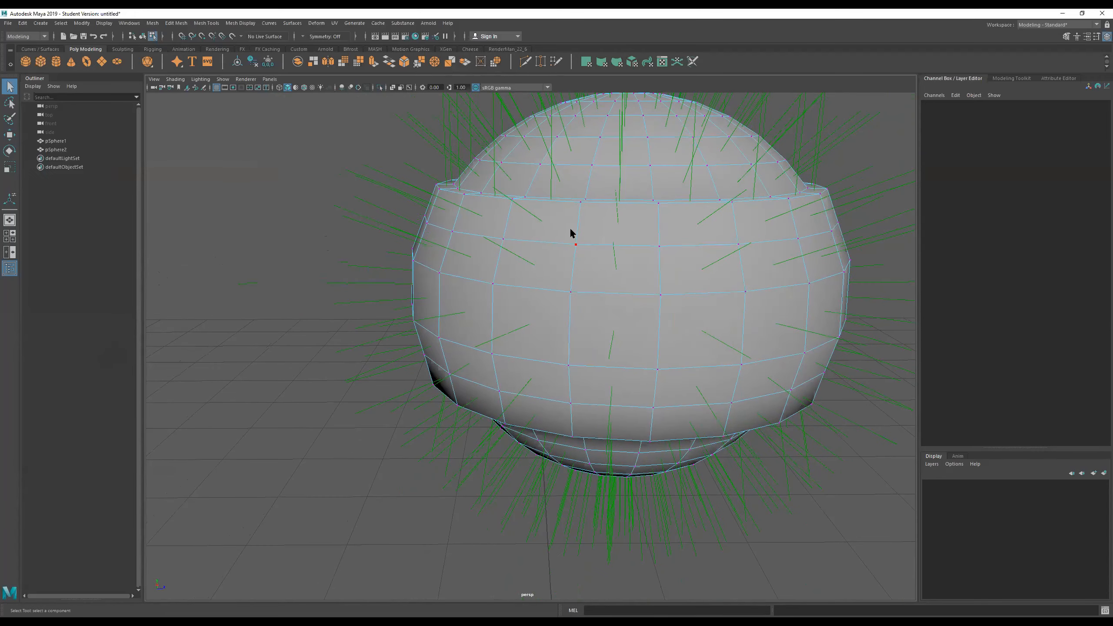
Select all vertices of the sphere in Vertex mode.
{"action": "scroll", "coordinate": [569, 227], "scroll_direction": "down", "scroll_amount": 3}
{"action": "scroll", "coordinate": [589, 236], "scroll_direction": "down", "scroll_amount": 1}
{"action": "right_click_drag", "start_coordinate": [543, 265], "coordinate": [495, 279]}
{"action": "left_click_drag", "start_coordinate": [363, 161], "coordinate": [804, 425]}
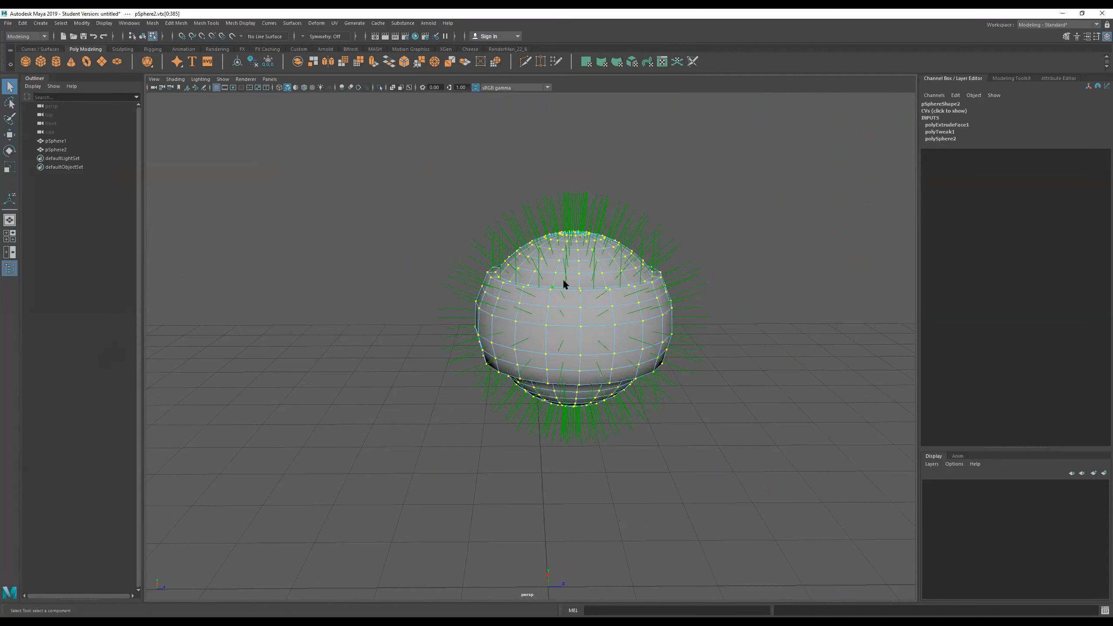
Switch to Face mode, select all the sphere's faces, and turn off the face normals display.
{"action": "right_click_drag", "start_coordinate": [563, 279], "coordinate": [563, 293]}
{"action": "left_click_drag", "start_coordinate": [336, 161], "coordinate": [784, 456]}
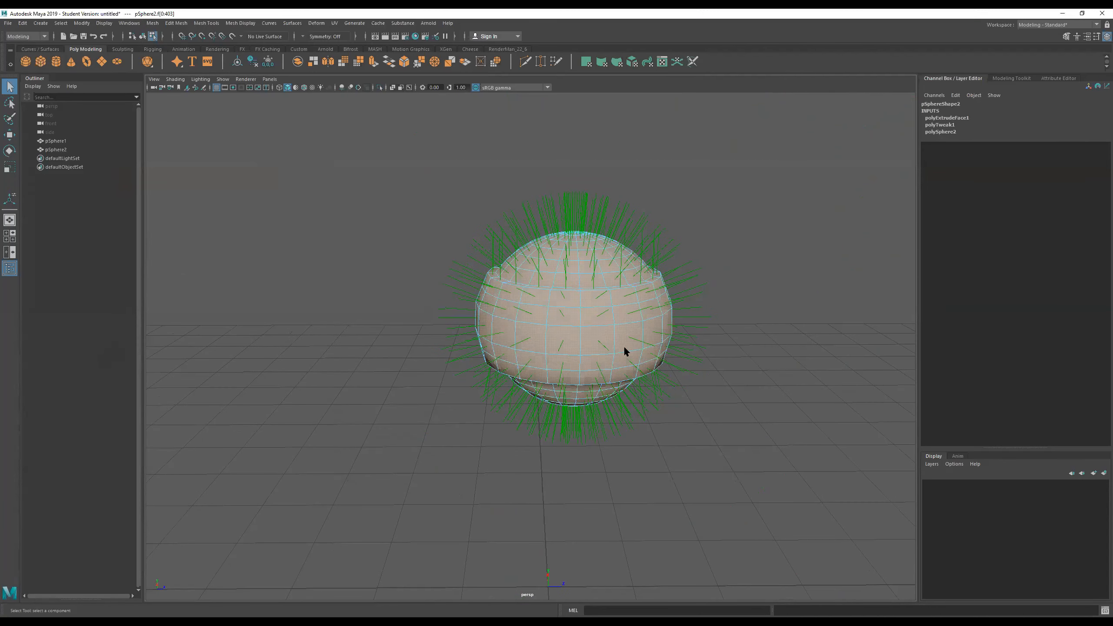
{"action": "right_click_drag", "start_coordinate": [563, 272], "coordinate": [616, 300], "text": "shift"}
{"action": "right_click_drag", "start_coordinate": [514, 289], "coordinate": [755, 281], "text": "alt"}
Select a single face on the sphere's upper dome and view it edge-on from the side.
{"action": "left_click", "coordinate": [545, 252]}
{"action": "middle_click_drag", "start_coordinate": [591, 239], "coordinate": [603, 320], "text": "alt"}
{"action": "left_click", "coordinate": [579, 286]}
{"action": "left_click_drag", "start_coordinate": [579, 286], "coordinate": [586, 325], "text": "alt"}
{"action": "right_click_drag", "start_coordinate": [690, 299], "coordinate": [705, 348], "text": "alt"}
{"action": "left_click_drag", "start_coordinate": [704, 348], "coordinate": [716, 348], "text": "alt"}
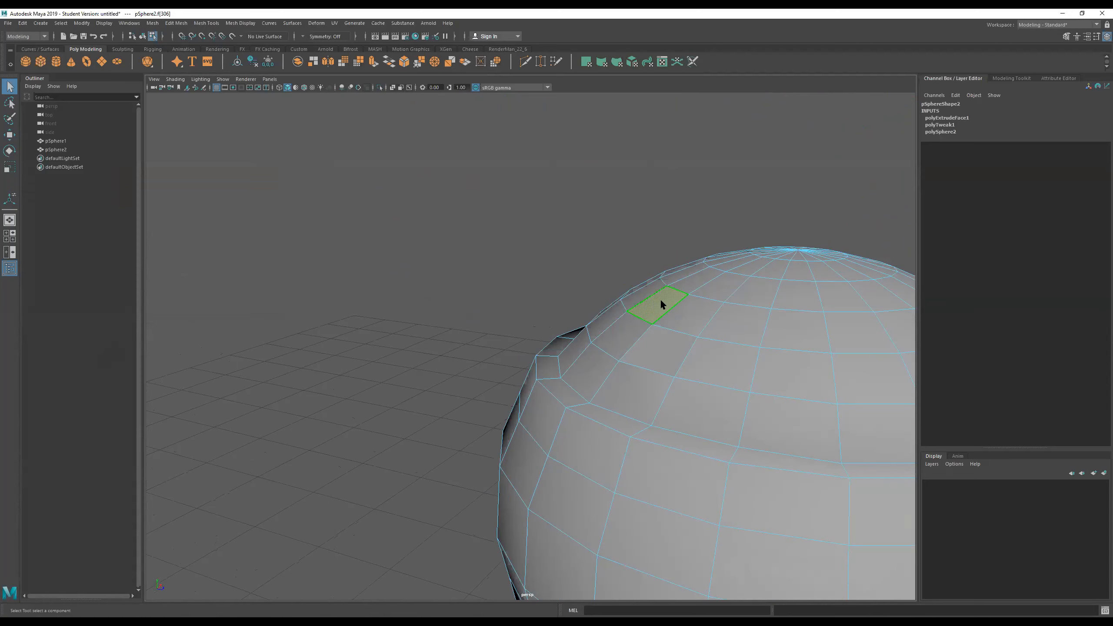
{"action": "left_click_drag", "start_coordinate": [619, 253], "coordinate": [506, 242], "text": "alt"}
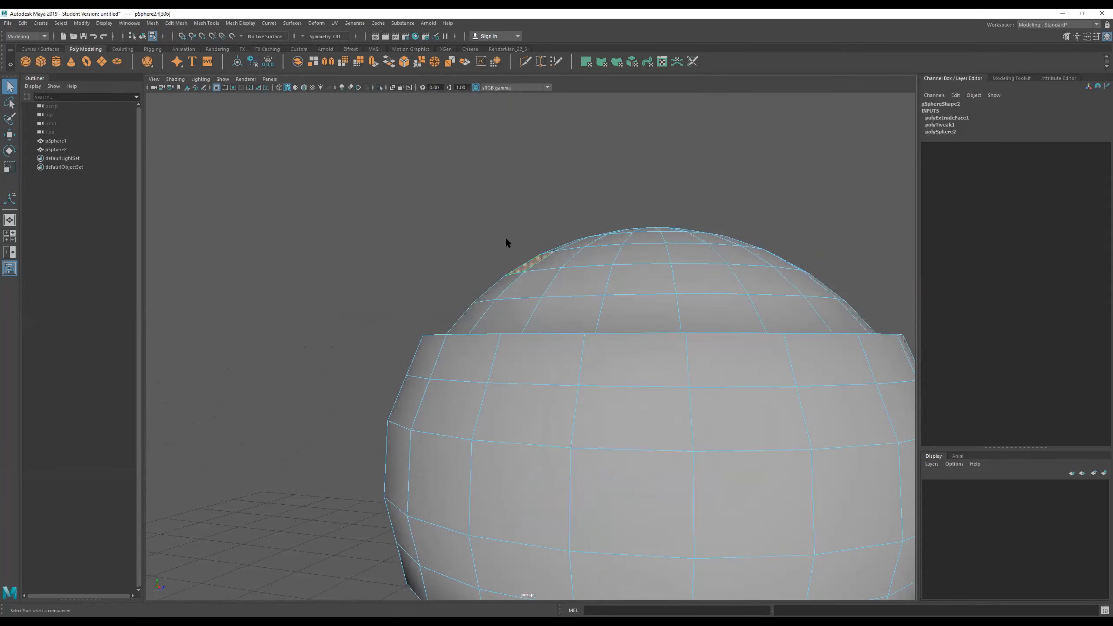